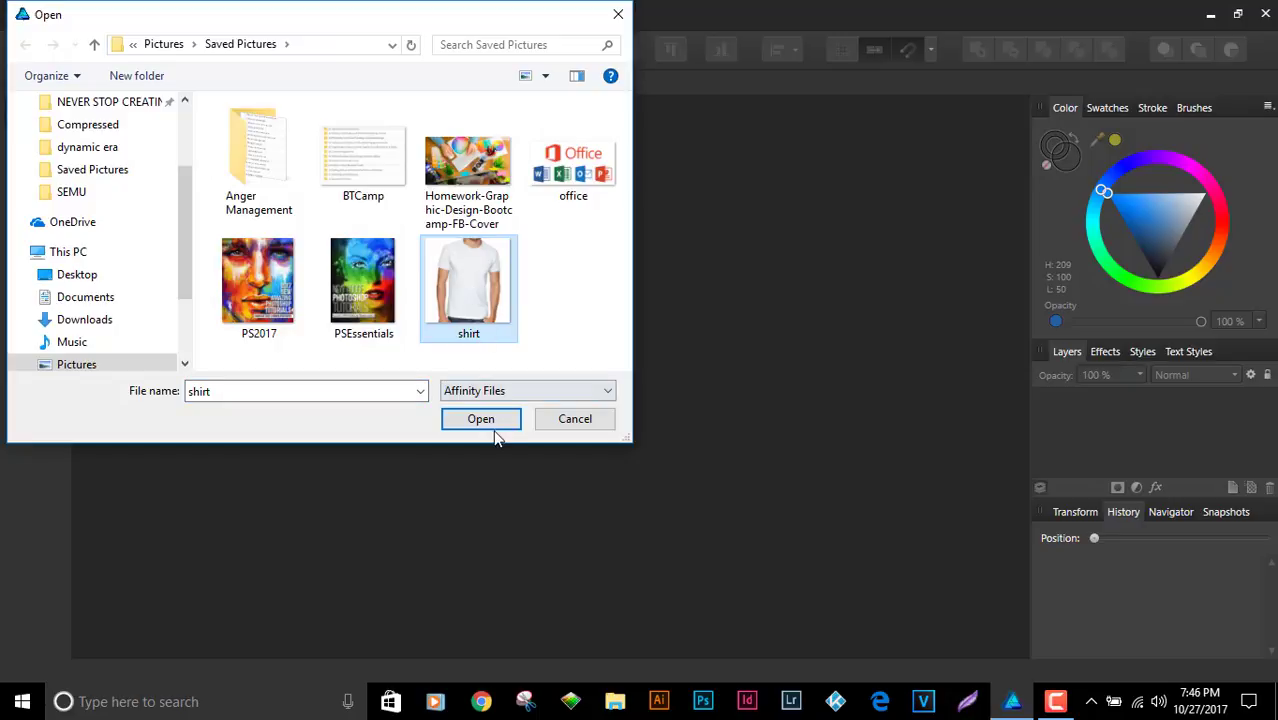
Open the shirt picture and insert a document-sized artboard around it, leaving nothing selected
{"action": "left_click", "coordinate": [493, 422]}
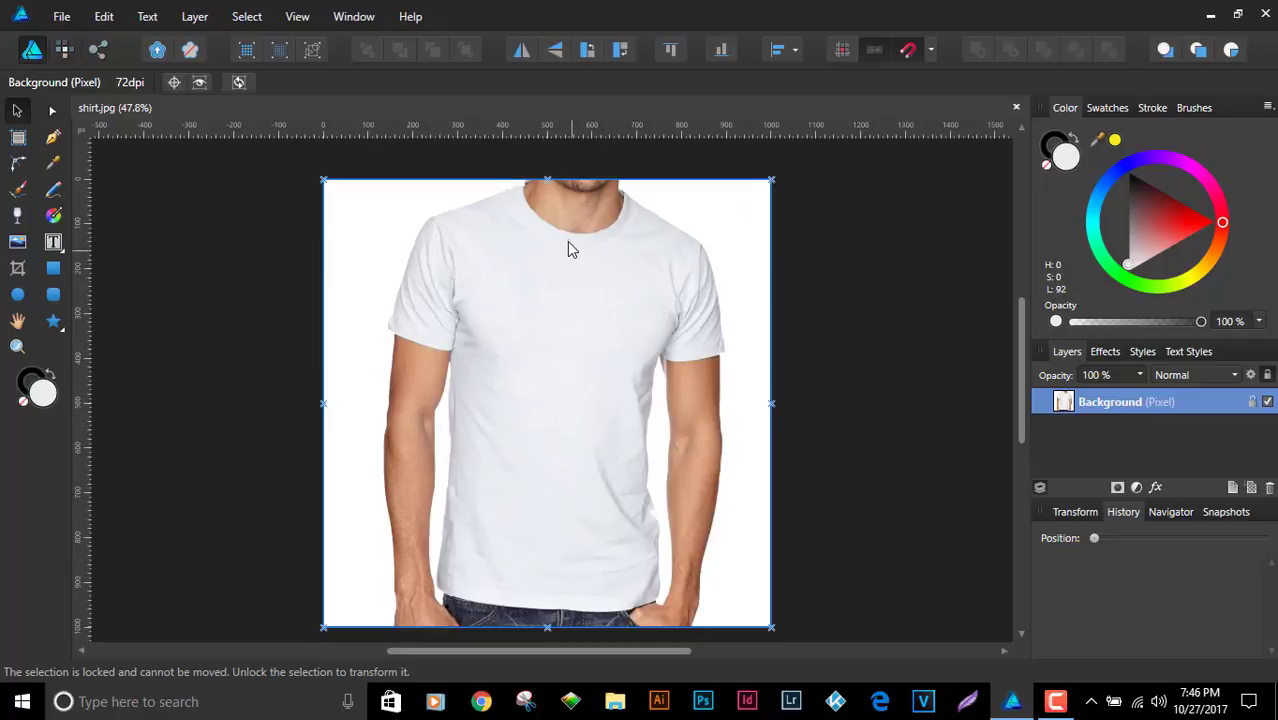
{"action": "left_click", "coordinate": [18, 139]}
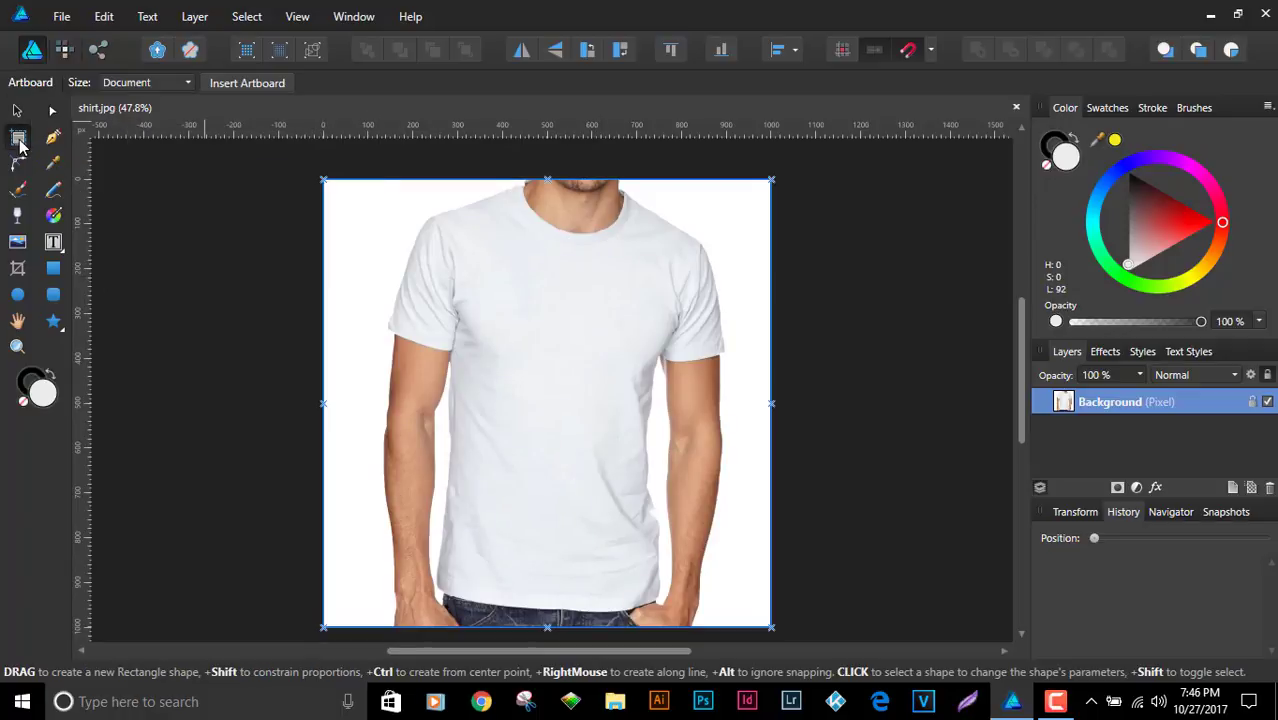
{"action": "left_click", "coordinate": [242, 82]}
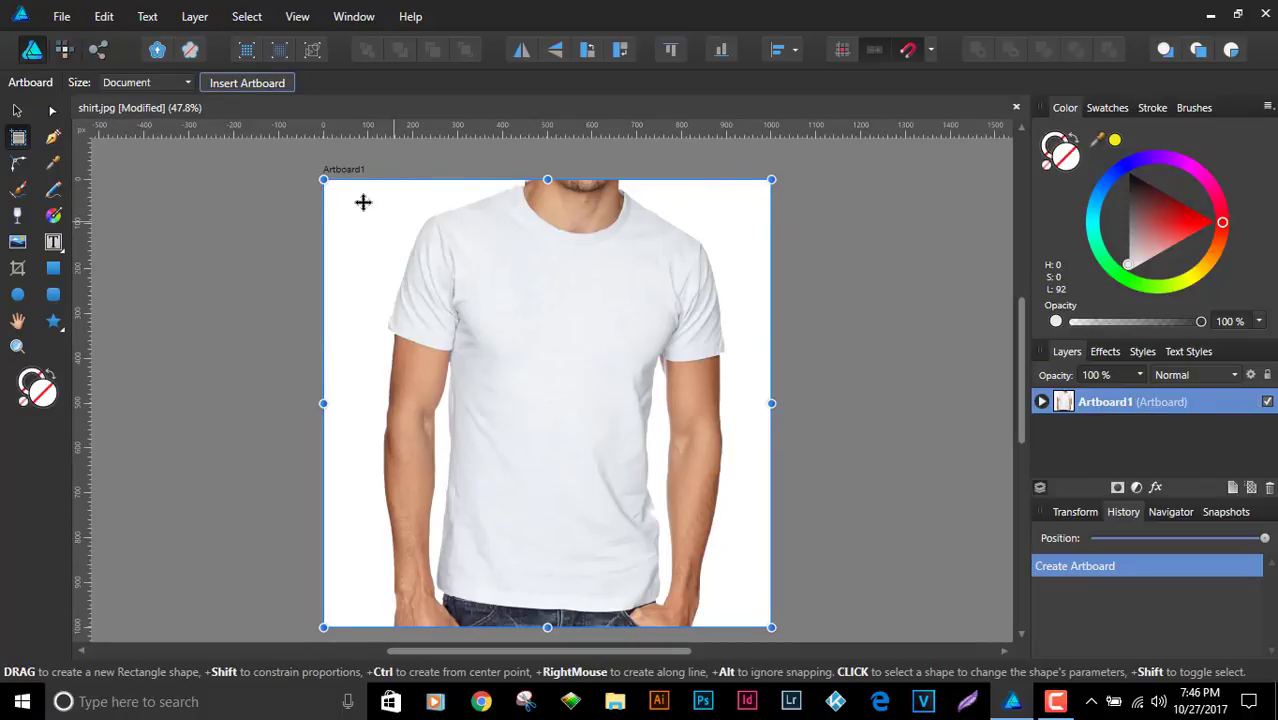
{"action": "left_click", "coordinate": [16, 110]}
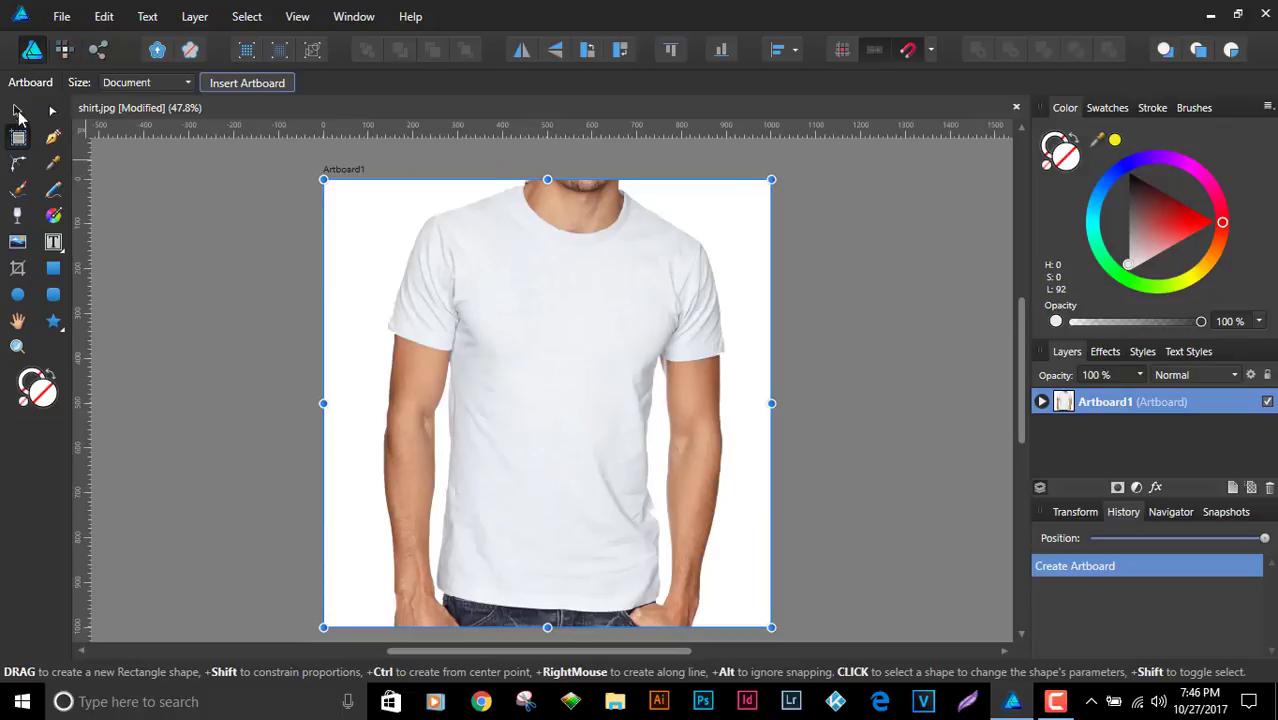
{"action": "left_click", "coordinate": [114, 157]}
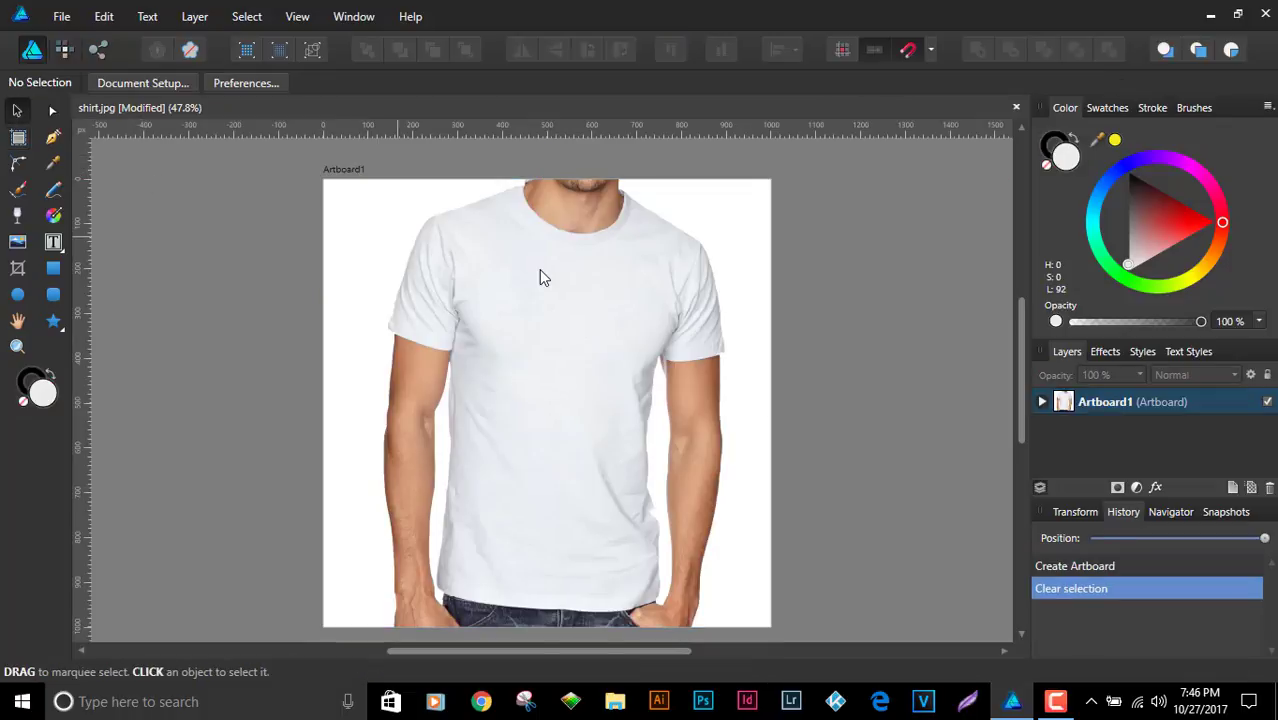
Expand Artboard1 and rename its Background layer as T Shirt
{"action": "left_click", "coordinate": [1042, 403]}
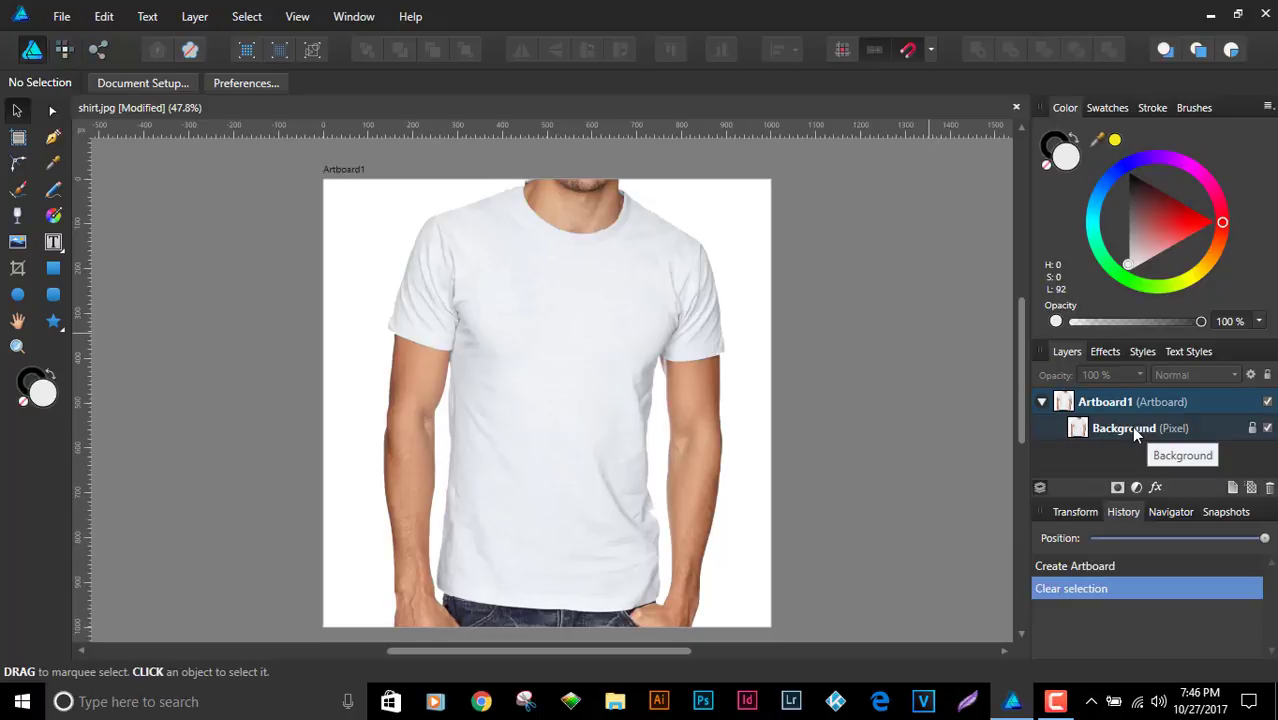
{"action": "left_click", "coordinate": [1125, 427]}
{"action": "double_click", "coordinate": [1125, 427]}
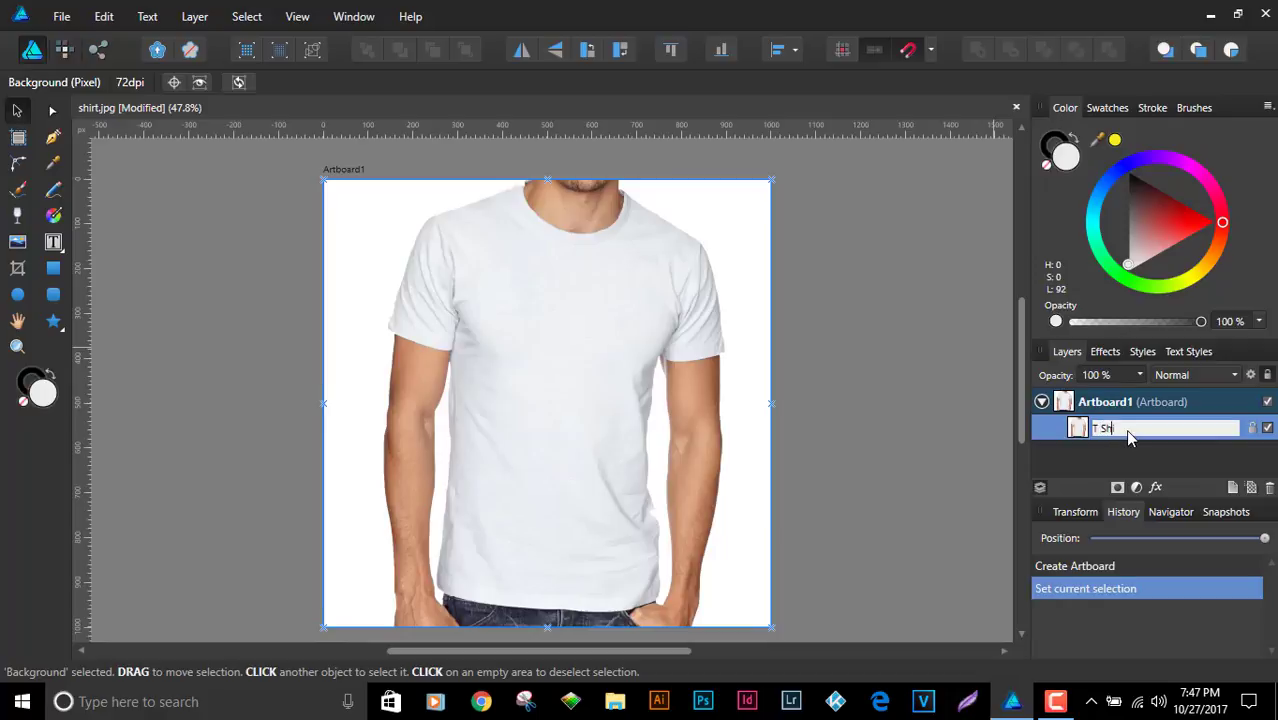
{"action": "key", "text": "Return"}
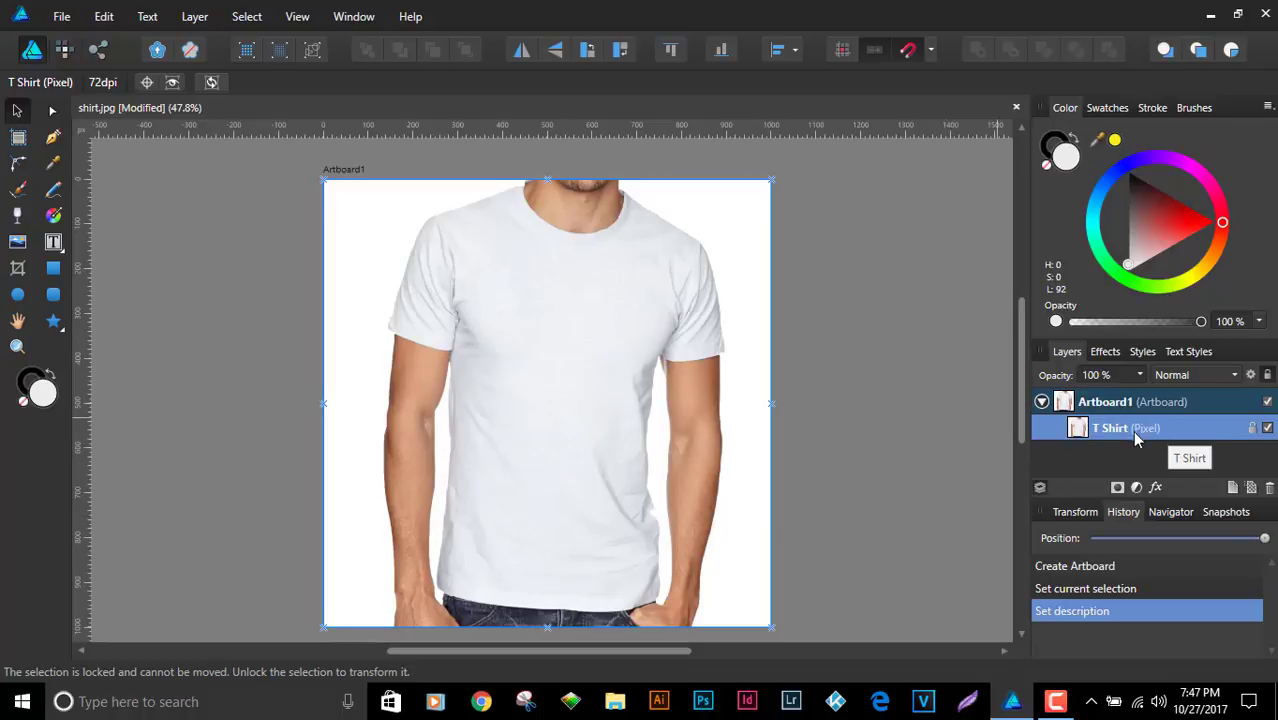
Start a Pen path at the collar's left end and trace the left shoulder and the outer edge of that sleeve
{"action": "scroll", "coordinate": [531, 223], "scroll_direction": "up", "scroll_amount": 5}
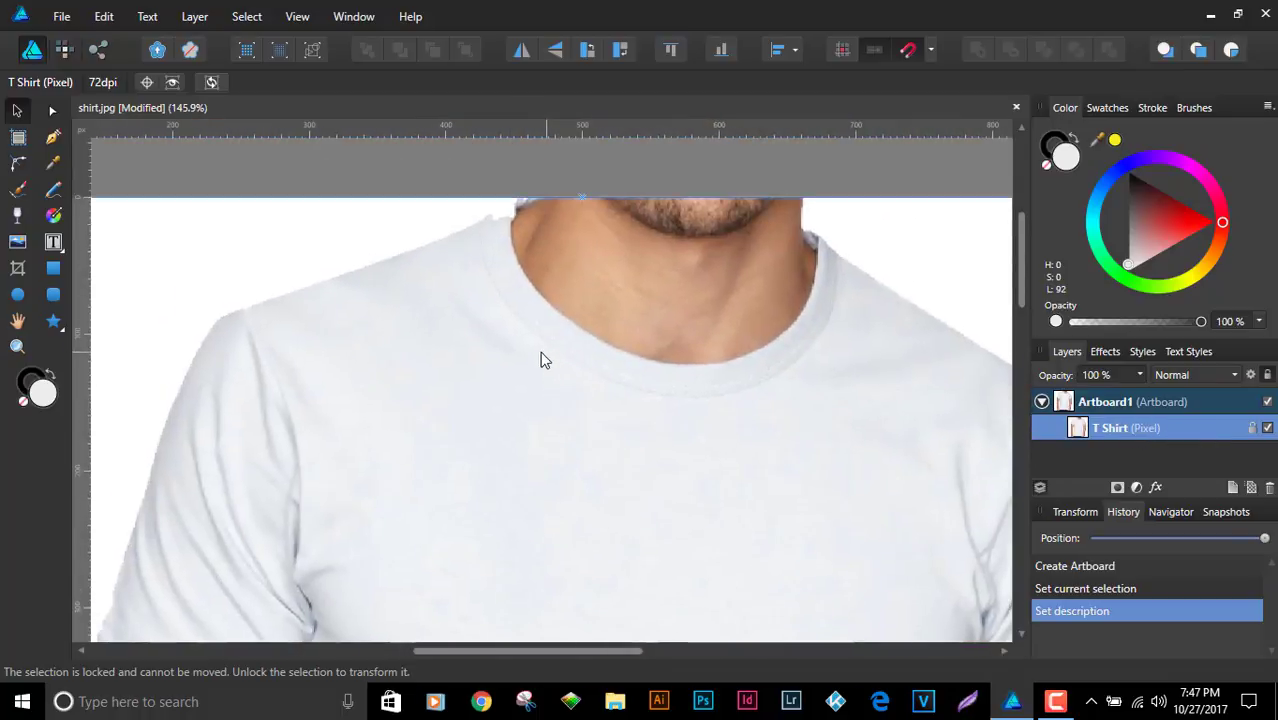
{"action": "left_click", "coordinate": [53, 137]}
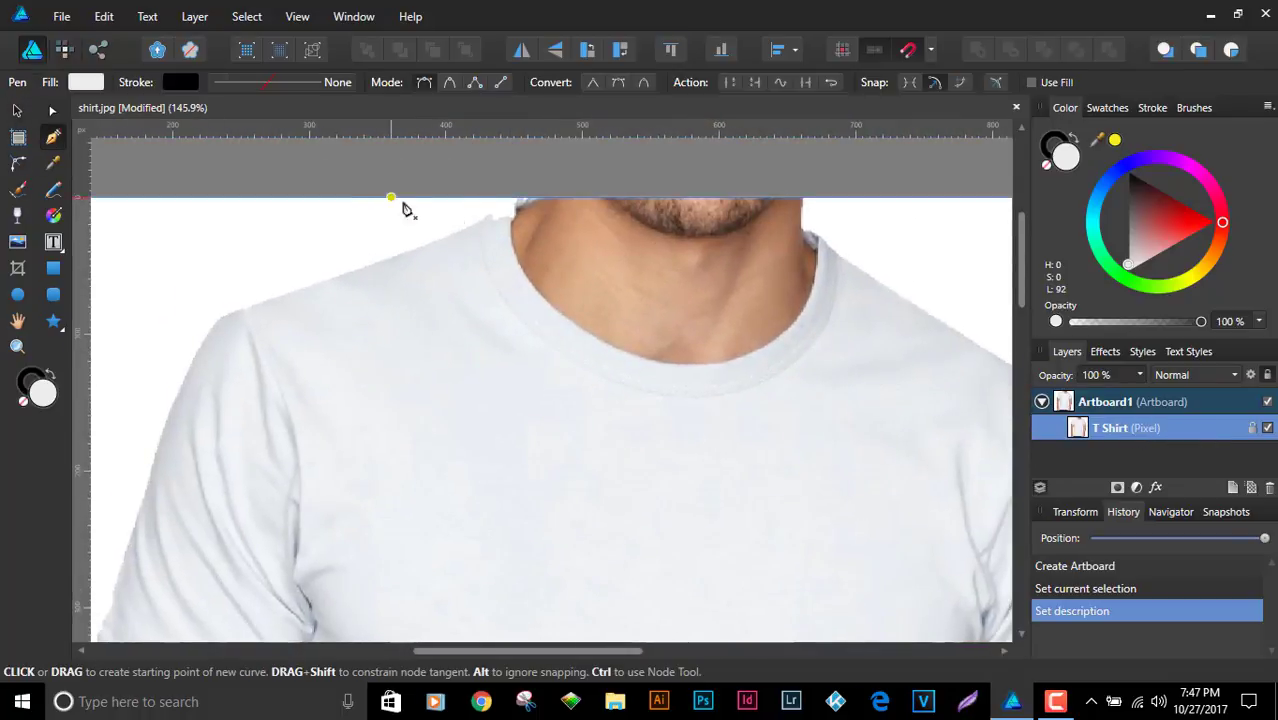
{"action": "left_click", "coordinate": [512, 213]}
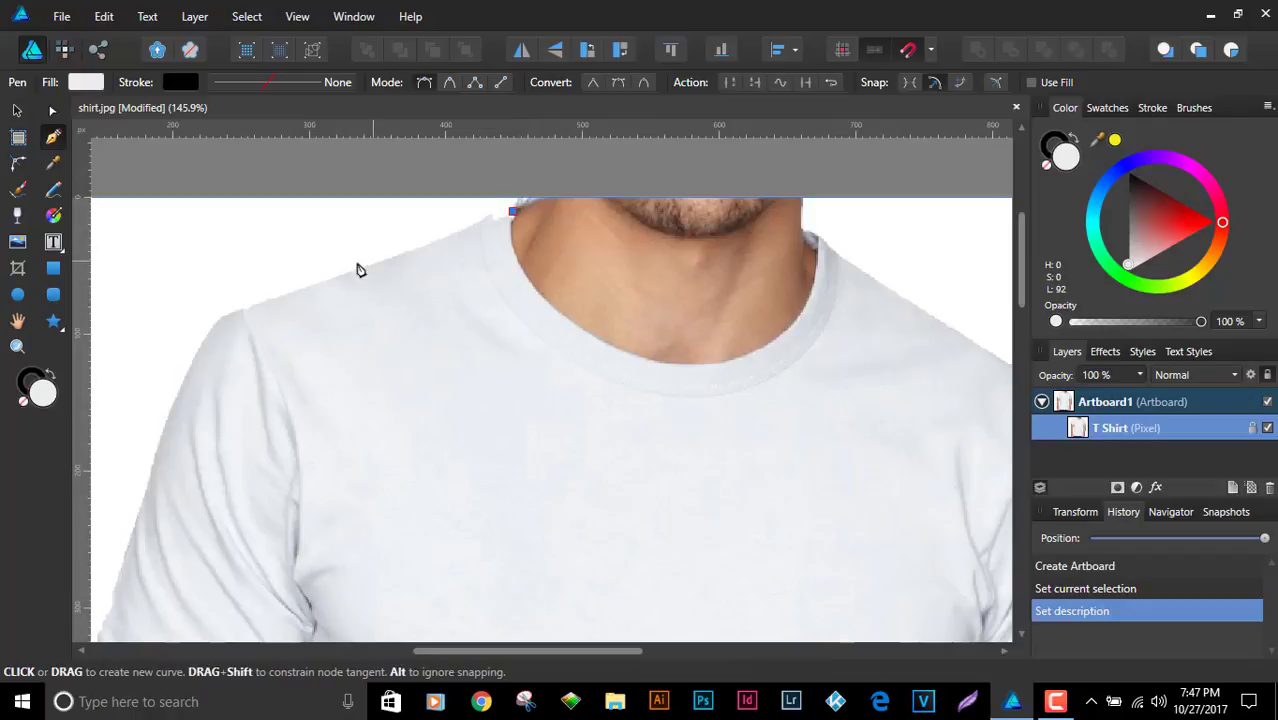
{"action": "left_click", "coordinate": [231, 316]}
{"action": "scroll", "coordinate": [599, 277], "scroll_direction": "left", "scroll_amount": 5}
{"action": "scroll", "coordinate": [599, 277], "scroll_direction": "down", "scroll_amount": 2}
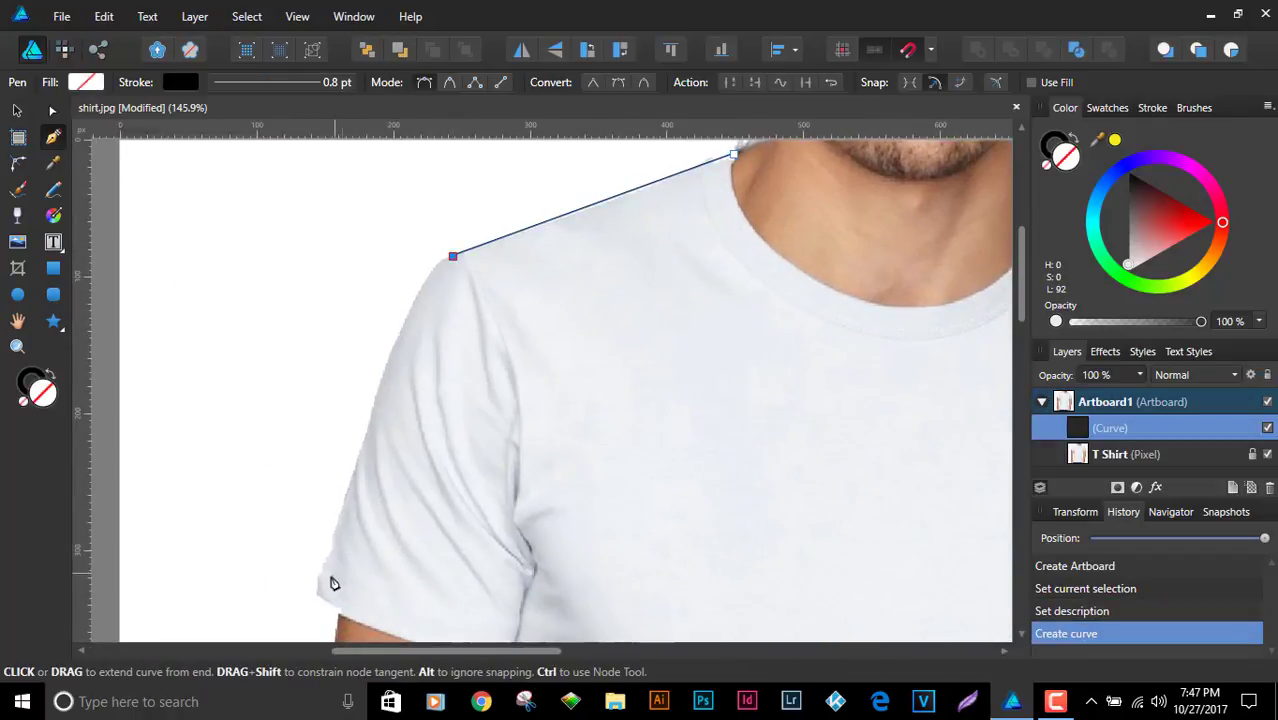
{"action": "left_click", "coordinate": [320, 601]}
{"action": "scroll", "coordinate": [474, 285], "scroll_direction": "down", "scroll_amount": 5}
{"action": "scroll", "coordinate": [474, 285], "scroll_direction": "right", "scroll_amount": 1}
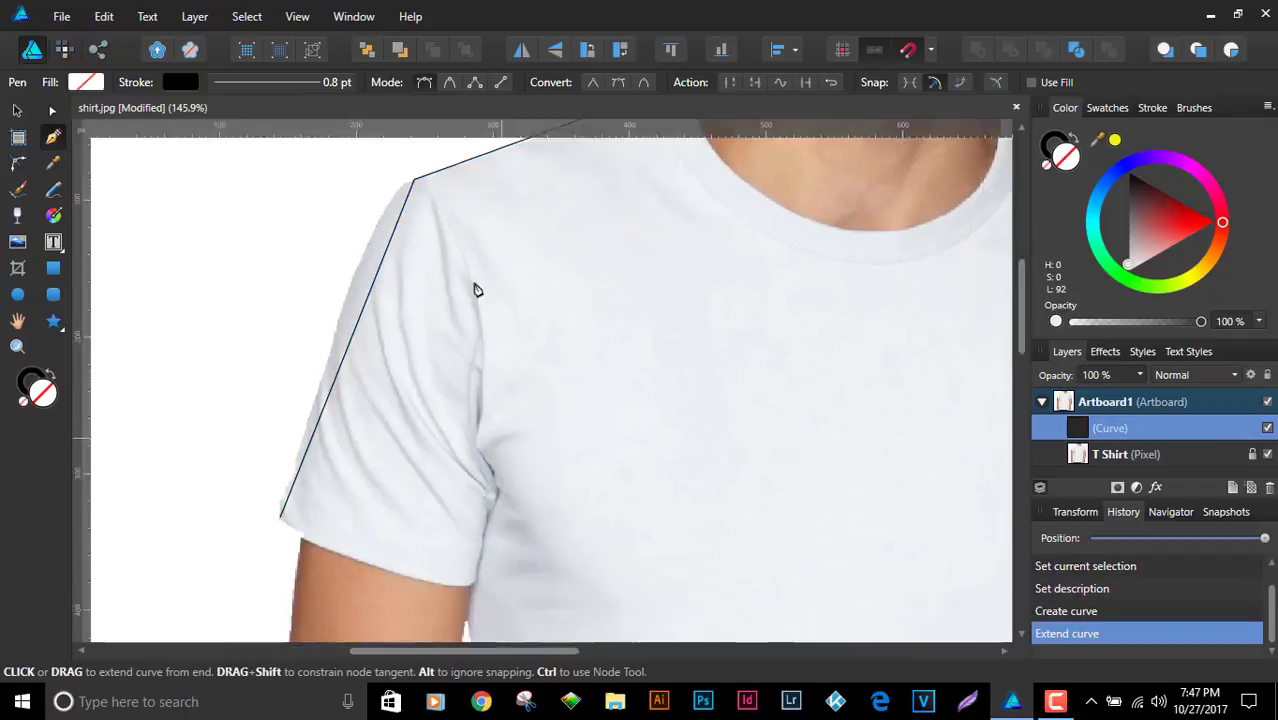
Extend the path along the left sleeve's hem and down the shirt's left side to the bottom corner
{"action": "left_click", "coordinate": [432, 311]}
{"action": "left_click", "coordinate": [431, 360]}
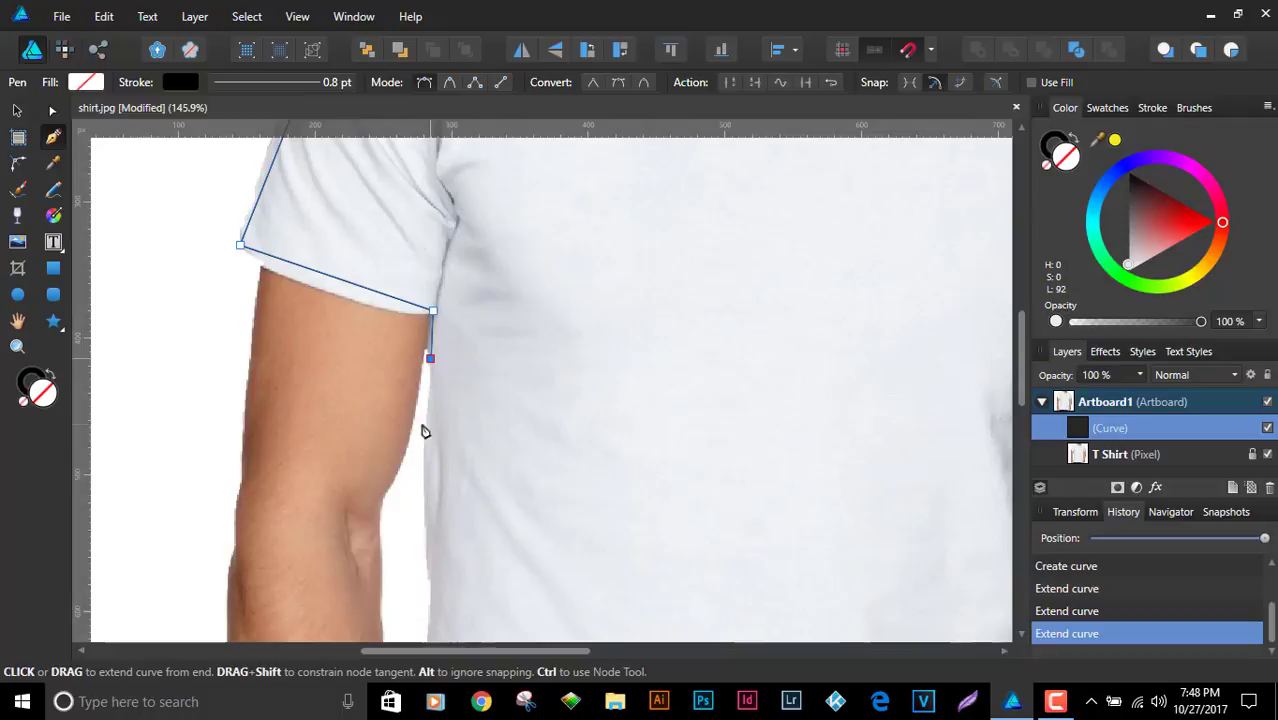
{"action": "scroll", "coordinate": [424, 320], "scroll_direction": "down", "scroll_amount": 4}
{"action": "scroll", "coordinate": [428, 345], "scroll_direction": "left", "scroll_amount": 1}
{"action": "left_click", "coordinate": [437, 338]}
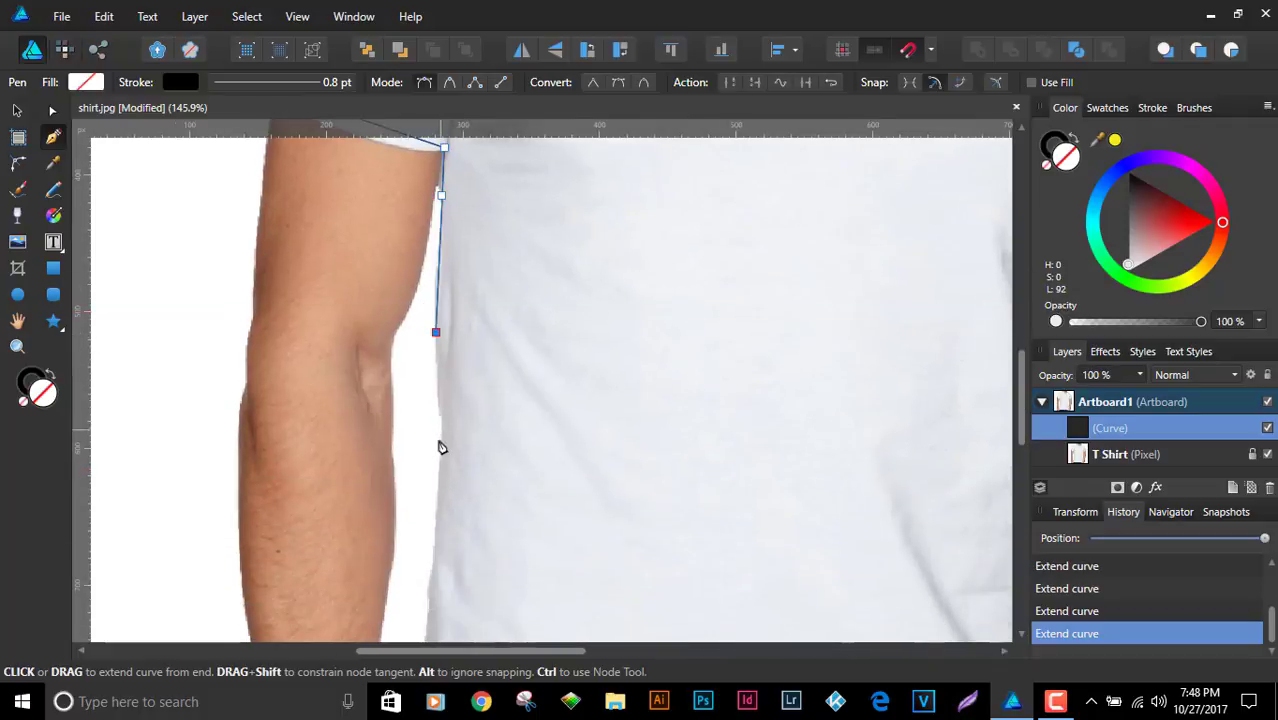
{"action": "left_click", "coordinate": [442, 453]}
{"action": "scroll", "coordinate": [522, 516], "scroll_direction": "down", "scroll_amount": 4}
{"action": "scroll", "coordinate": [522, 516], "scroll_direction": "left", "scroll_amount": 1}
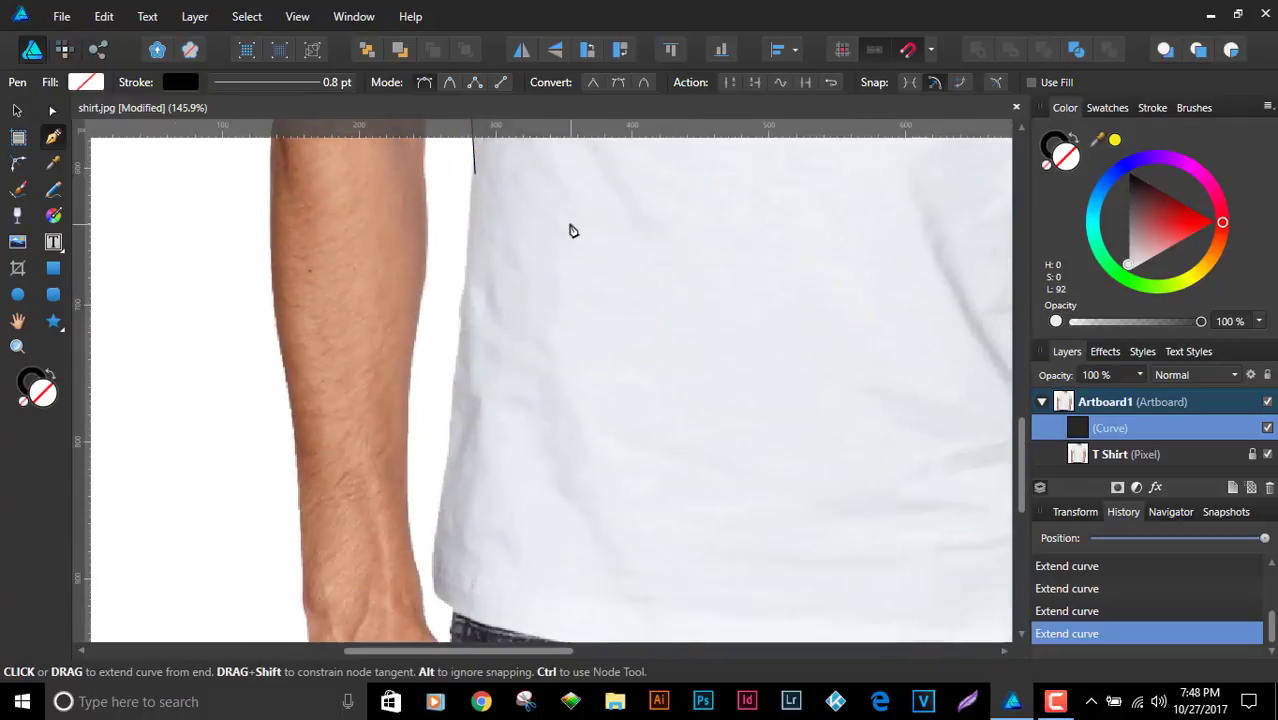
{"action": "left_click", "coordinate": [459, 372]}
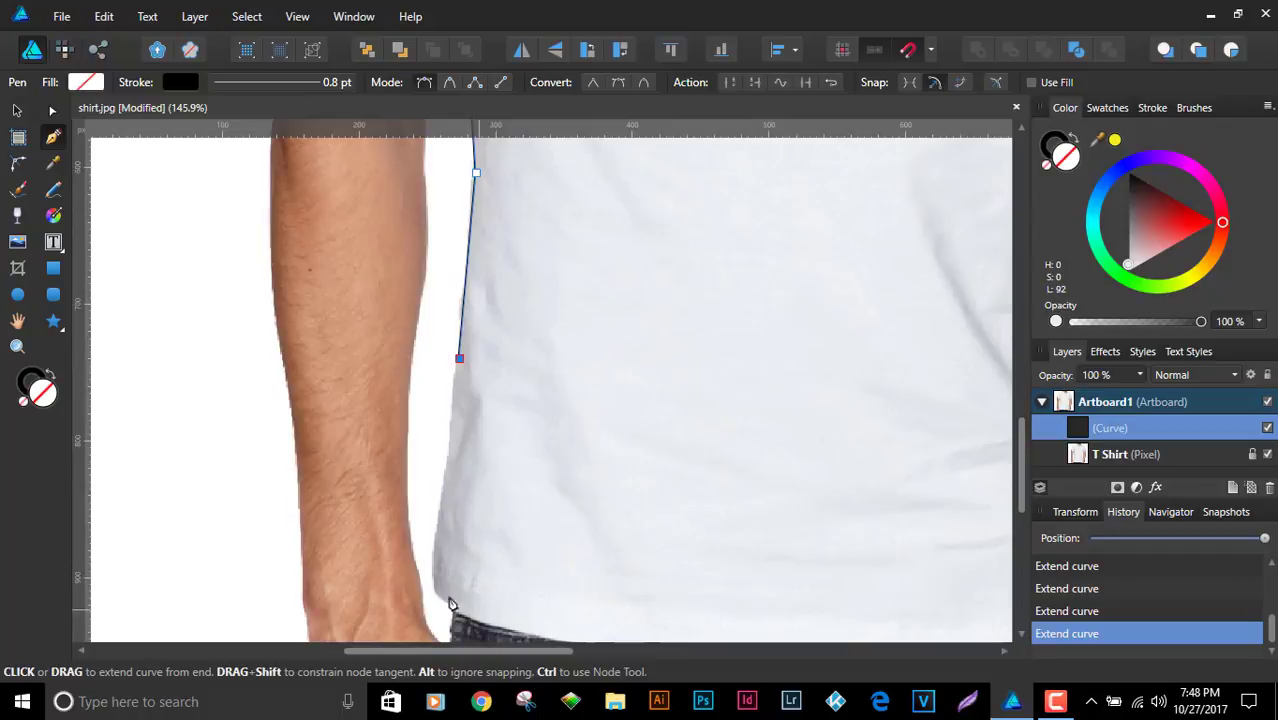
{"action": "left_click", "coordinate": [437, 600]}
{"action": "scroll", "coordinate": [343, 253], "scroll_direction": "down", "scroll_amount": 4}
{"action": "scroll", "coordinate": [343, 253], "scroll_direction": "right", "scroll_amount": 1}
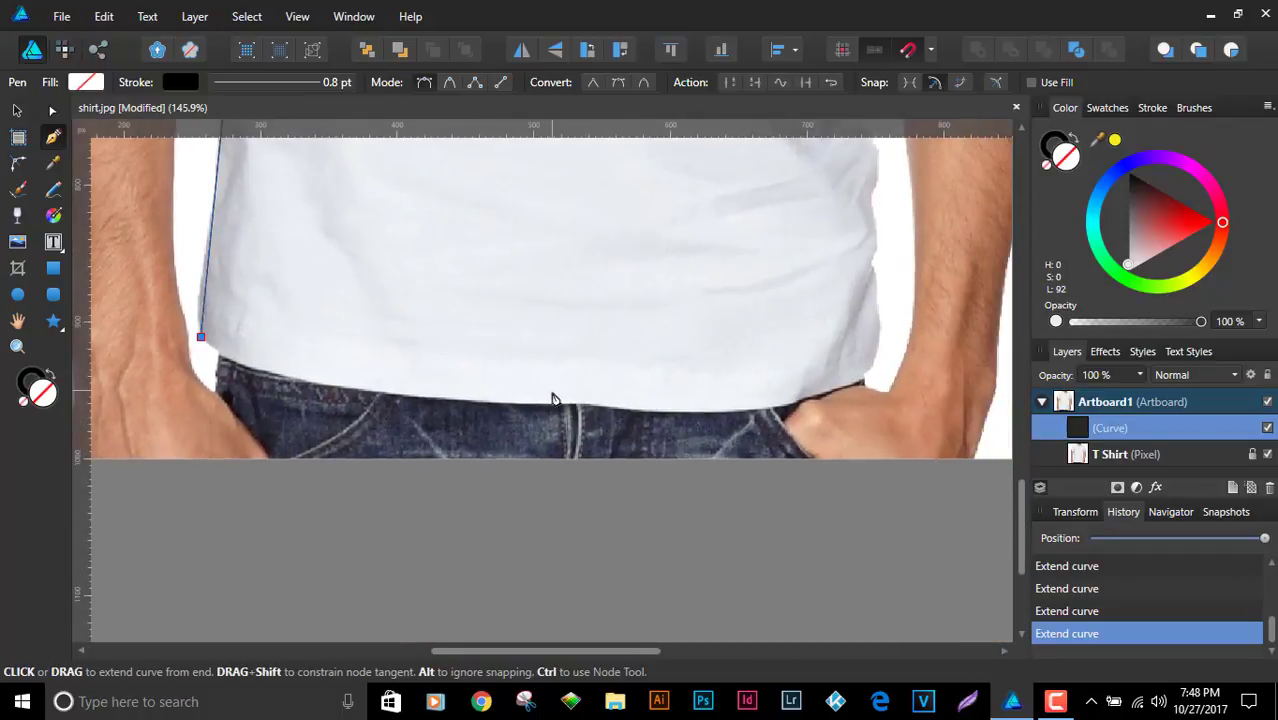
Extend the path along the shirt's bottom hem and up its right side to the armpit
{"action": "left_click", "coordinate": [565, 408]}
{"action": "left_click_drag", "start_coordinate": [722, 385], "coordinate": [385, 466]}
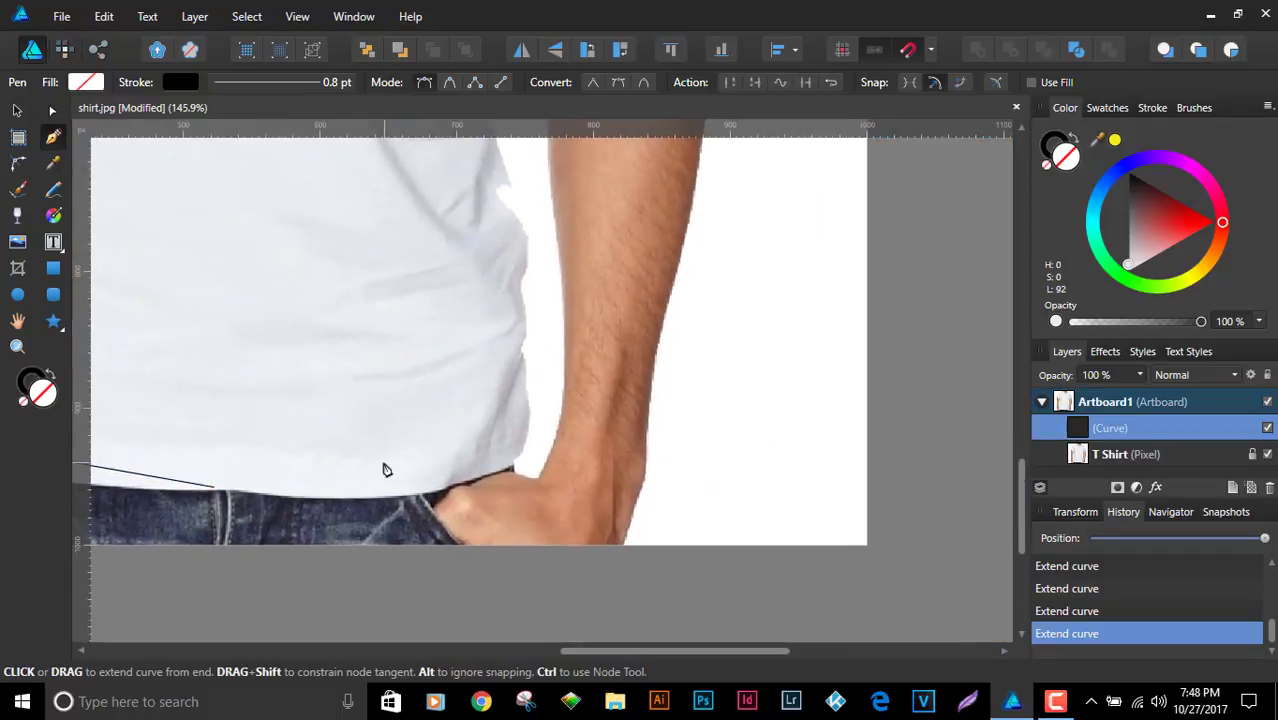
{"action": "left_click", "coordinate": [528, 457]}
{"action": "left_click", "coordinate": [544, 404]}
{"action": "left_click", "coordinate": [534, 292]}
{"action": "left_click_drag", "start_coordinate": [531, 254], "coordinate": [544, 445]}
{"action": "left_click", "coordinate": [552, 423]}
{"action": "left_click", "coordinate": [529, 377]}
{"action": "left_click", "coordinate": [514, 220]}
{"action": "left_click_drag", "start_coordinate": [514, 220], "coordinate": [505, 519]}
{"action": "left_click", "coordinate": [540, 408]}
{"action": "left_click", "coordinate": [563, 241]}
{"action": "left_click", "coordinate": [579, 215]}
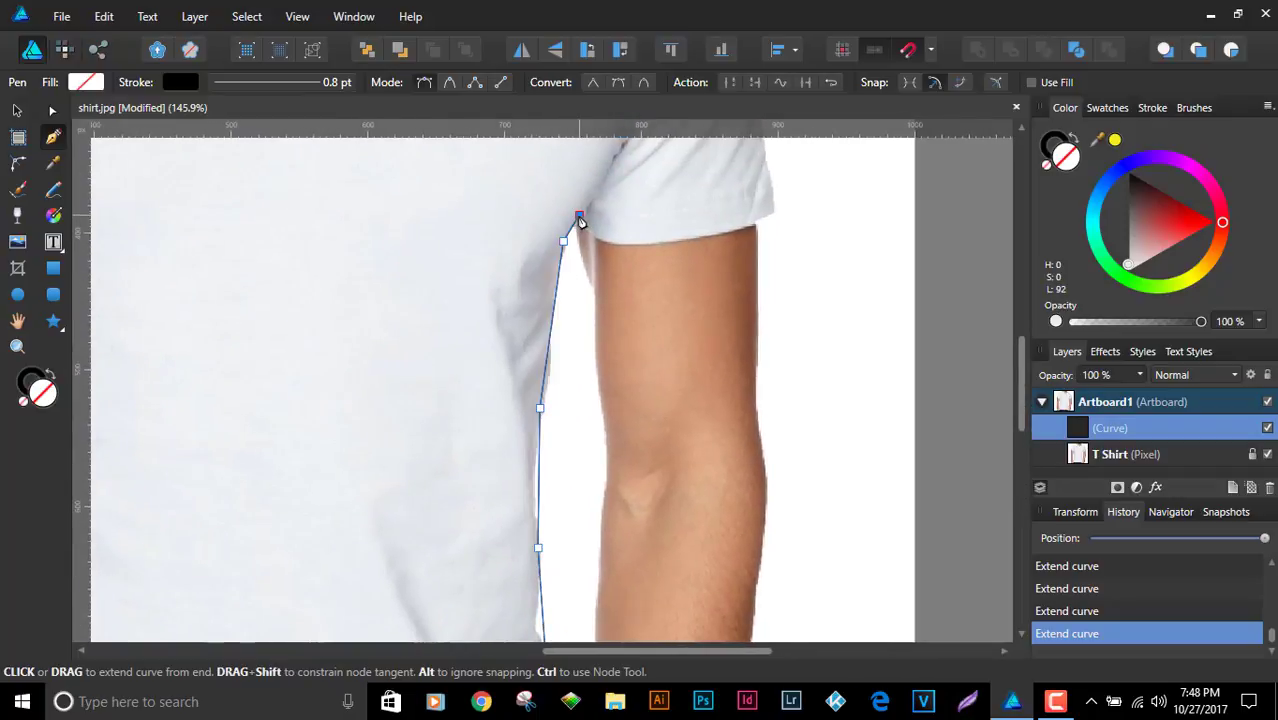
Trace the right sleeve's hem and outer edge up to the shoulder point
{"action": "left_click", "coordinate": [642, 243]}
{"action": "left_click", "coordinate": [741, 227]}
{"action": "scroll", "coordinate": [713, 322], "scroll_direction": "up", "scroll_amount": 3}
{"action": "scroll", "coordinate": [713, 322], "scroll_direction": "right", "scroll_amount": 2}
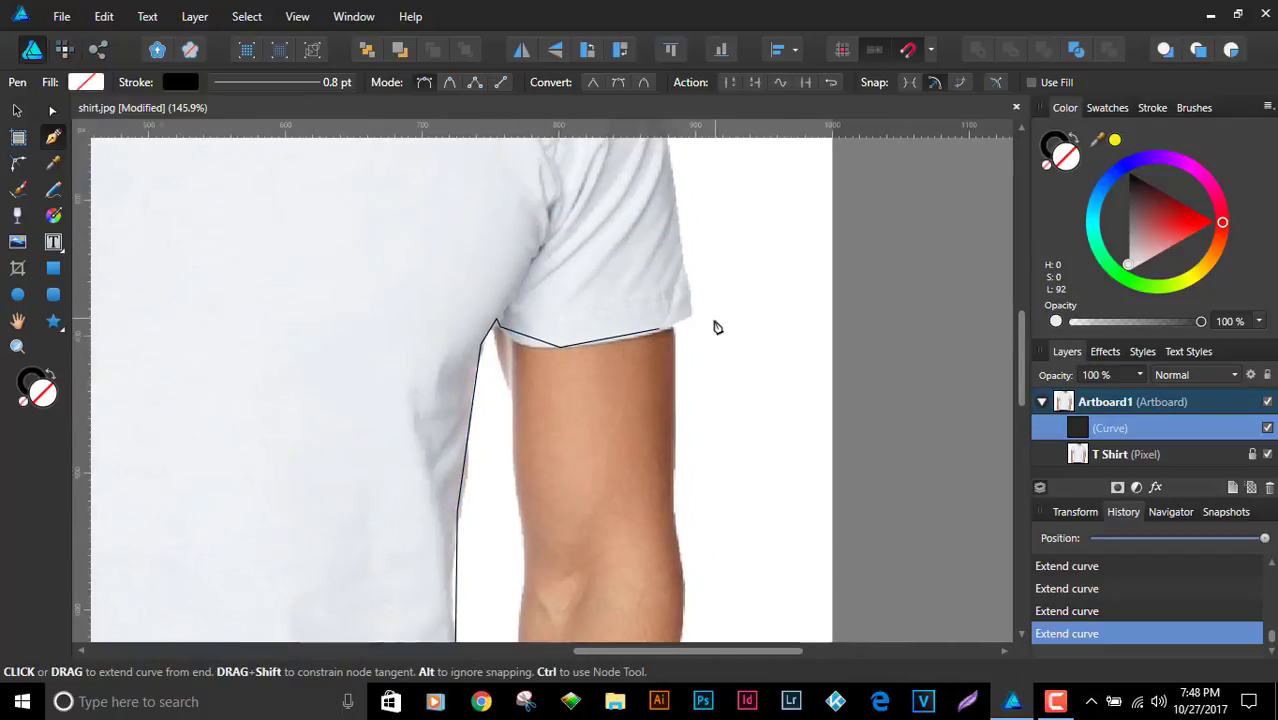
{"action": "left_click", "coordinate": [692, 321]}
{"action": "scroll", "coordinate": [690, 422], "scroll_direction": "up", "scroll_amount": 6}
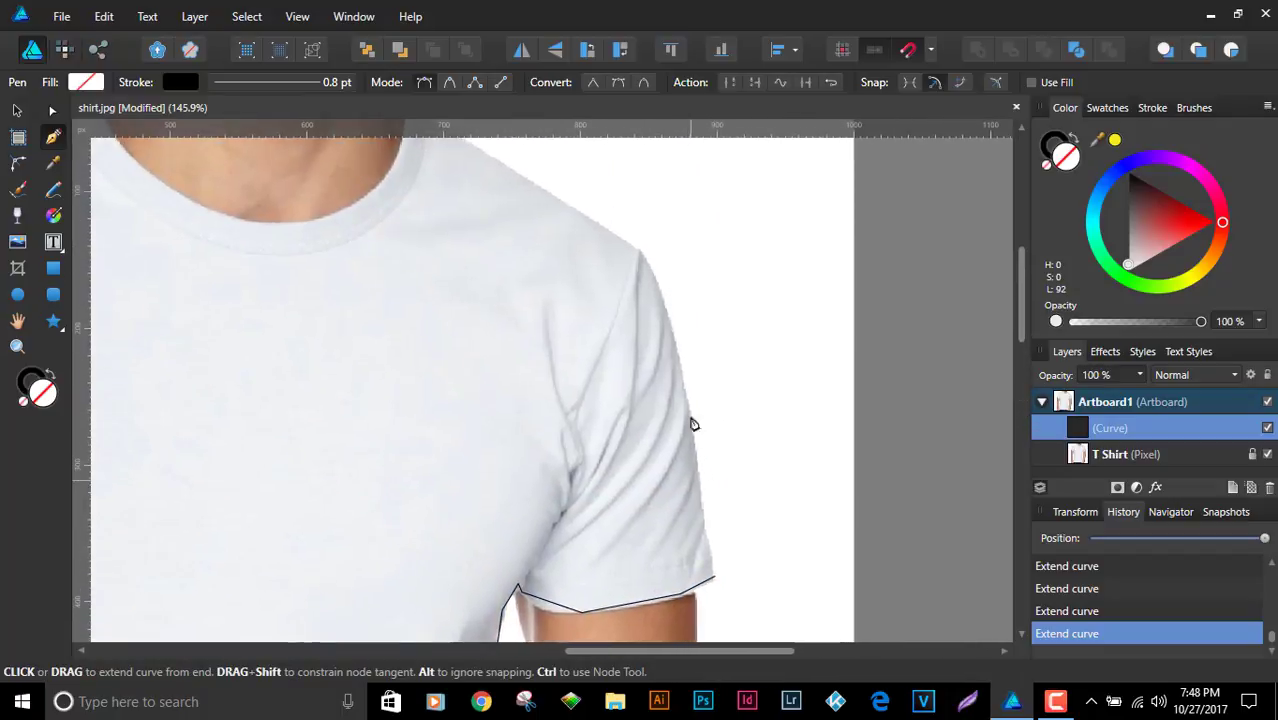
{"action": "left_click", "coordinate": [643, 253]}
{"action": "scroll", "coordinate": [630, 260], "scroll_direction": "up", "scroll_amount": 4}
{"action": "scroll", "coordinate": [630, 260], "scroll_direction": "left", "scroll_amount": 3}
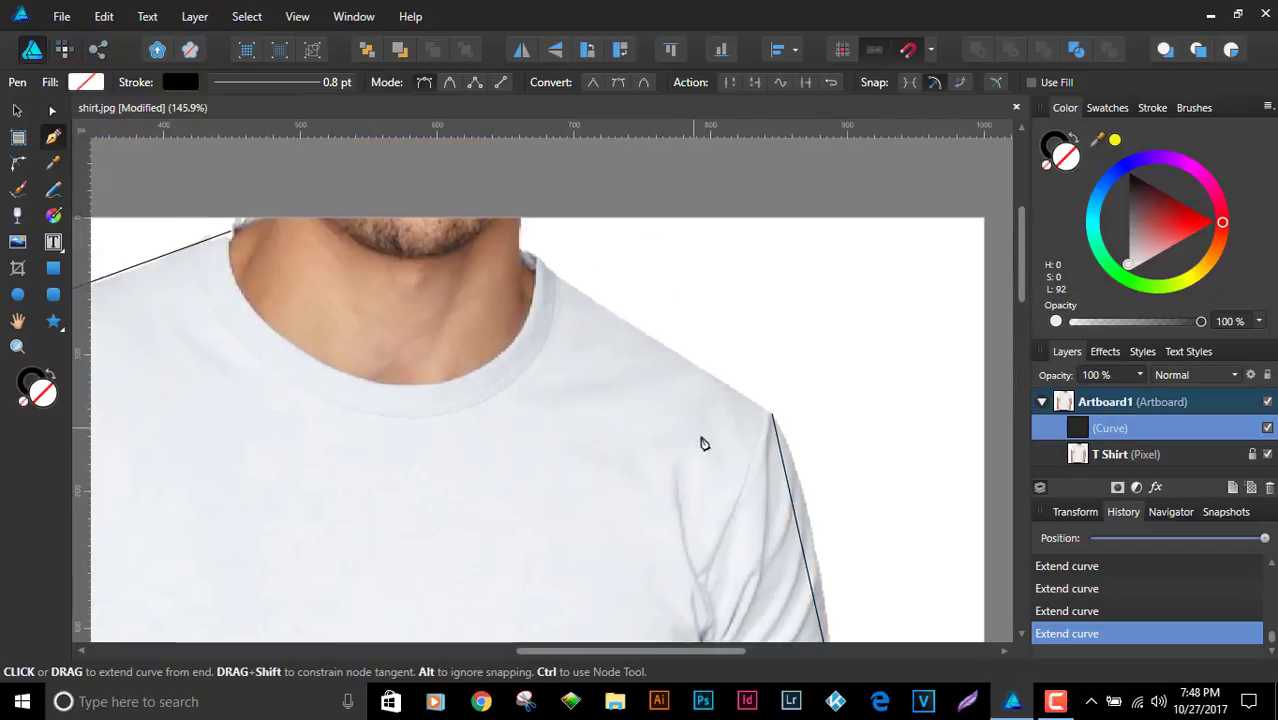
Trace the right shoulder and the neckline, closing the curve at its starting node
{"action": "left_click", "coordinate": [537, 259]}
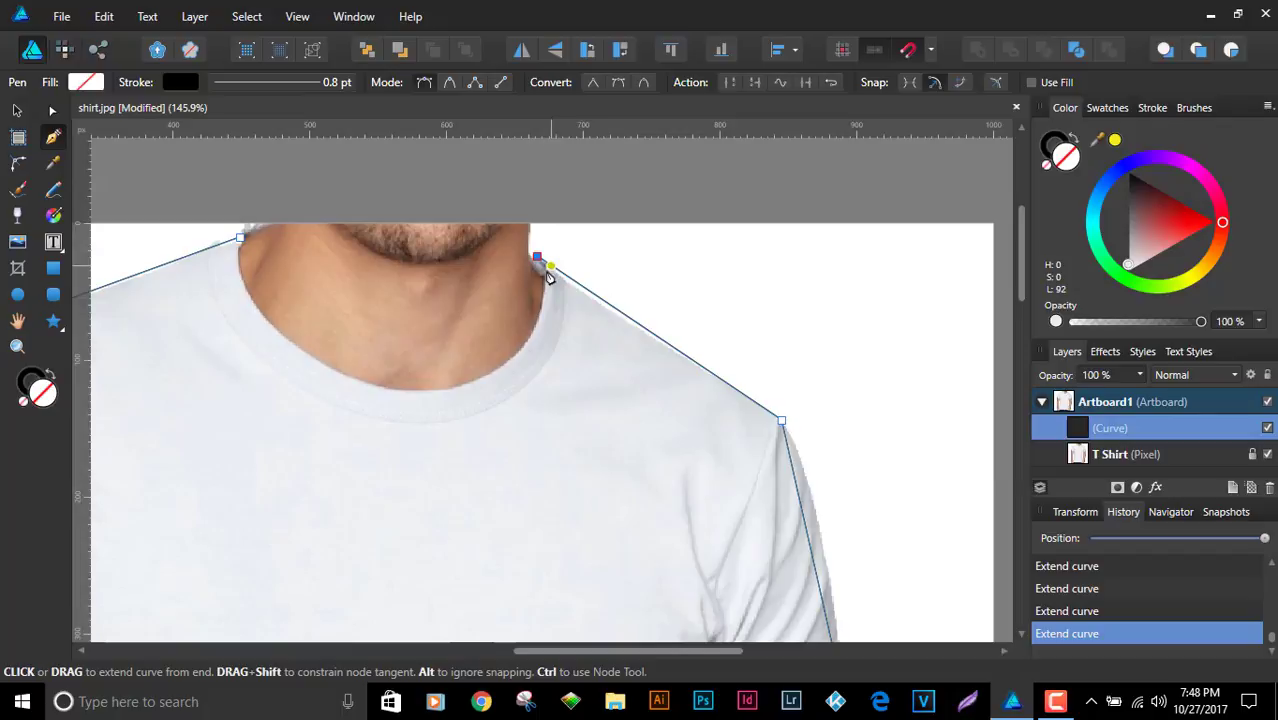
{"action": "left_click", "coordinate": [506, 360]}
{"action": "left_click", "coordinate": [386, 390]}
{"action": "left_click", "coordinate": [288, 341]}
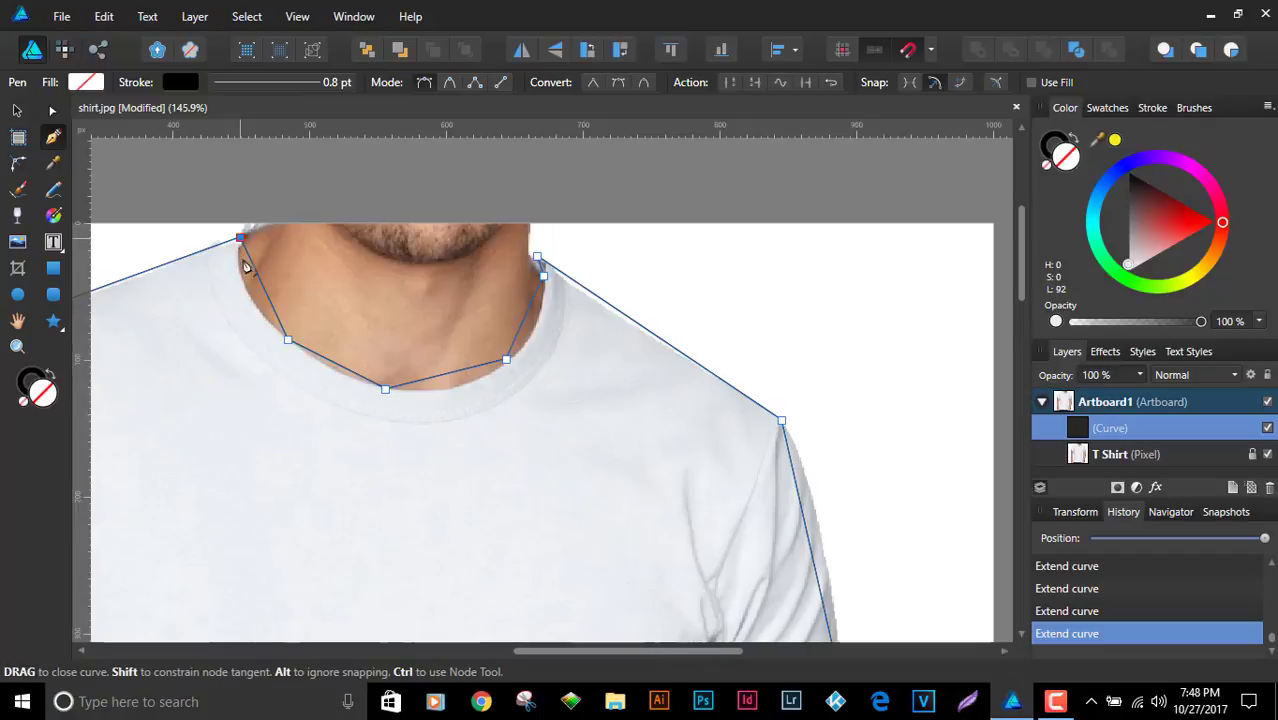
{"action": "left_click", "coordinate": [240, 238]}
{"action": "scroll", "coordinate": [510, 282], "scroll_direction": "down", "scroll_amount": 1}
{"action": "scroll", "coordinate": [505, 278], "scroll_direction": "down", "scroll_amount": 3}
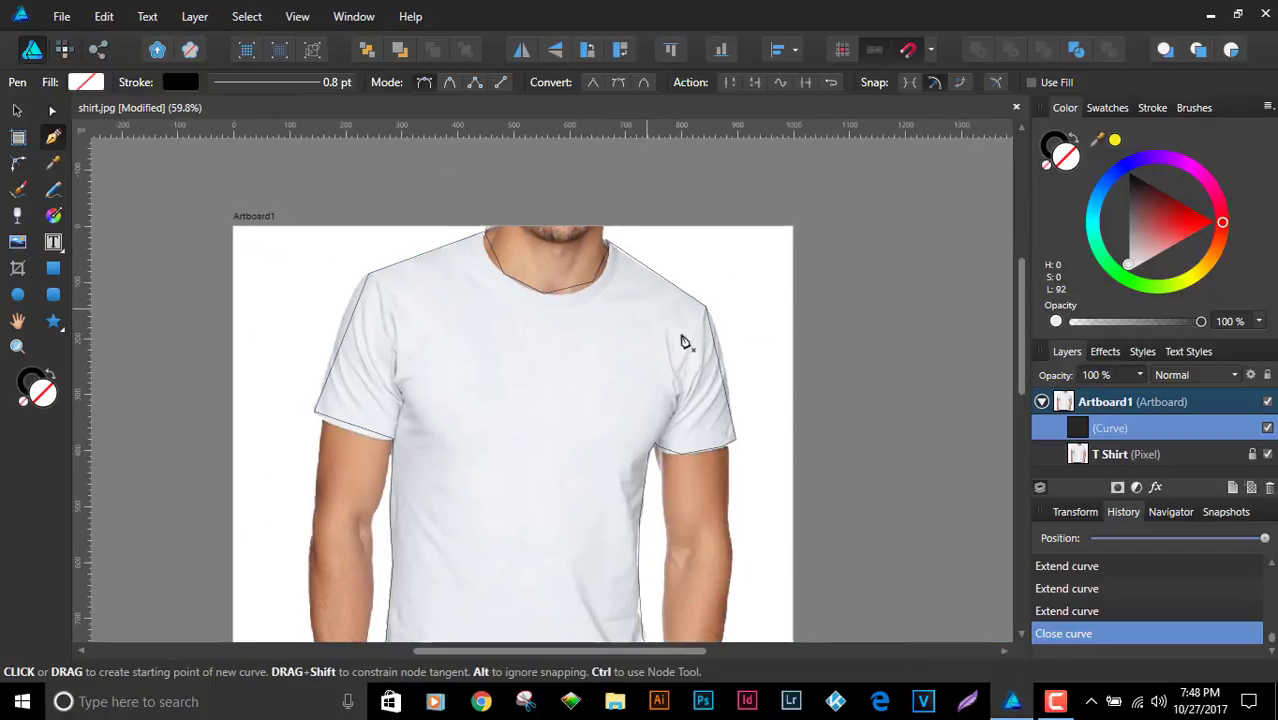
Convert the neckline node next to the collar's left end to a smooth node with the Node tool
{"action": "scroll", "coordinate": [566, 287], "scroll_direction": "up", "scroll_amount": 4}
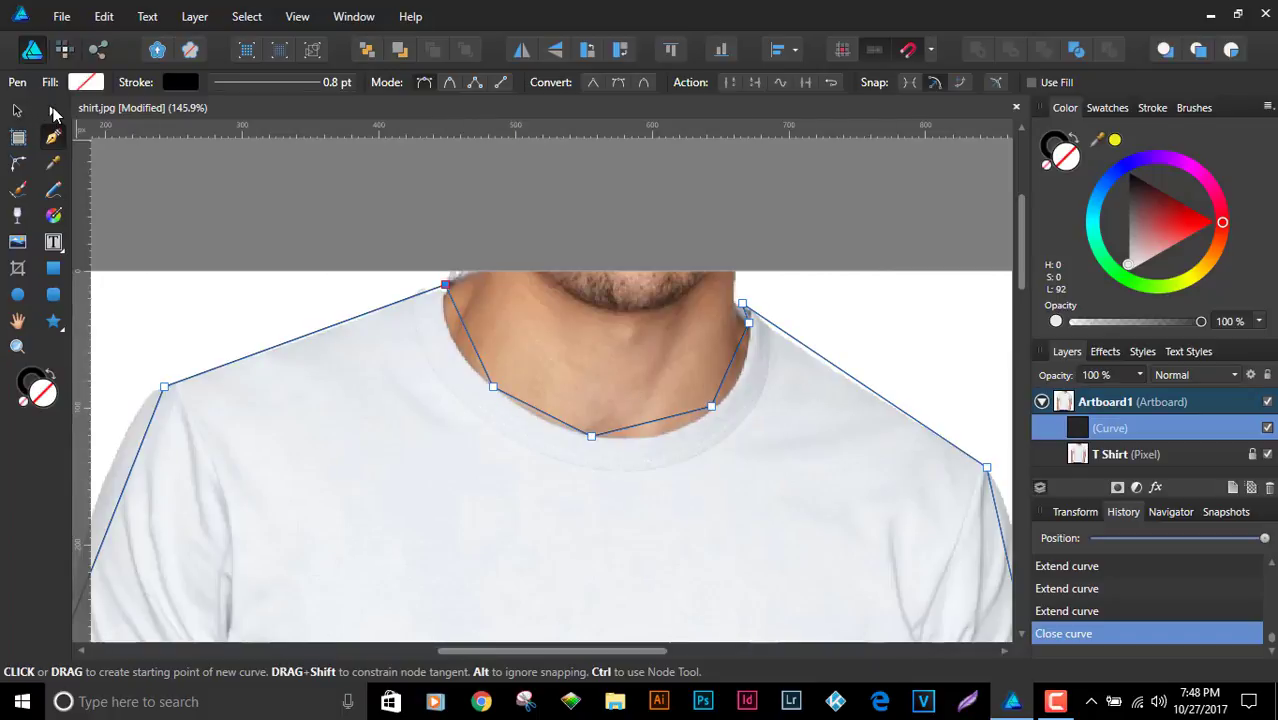
{"action": "left_click", "coordinate": [53, 110]}
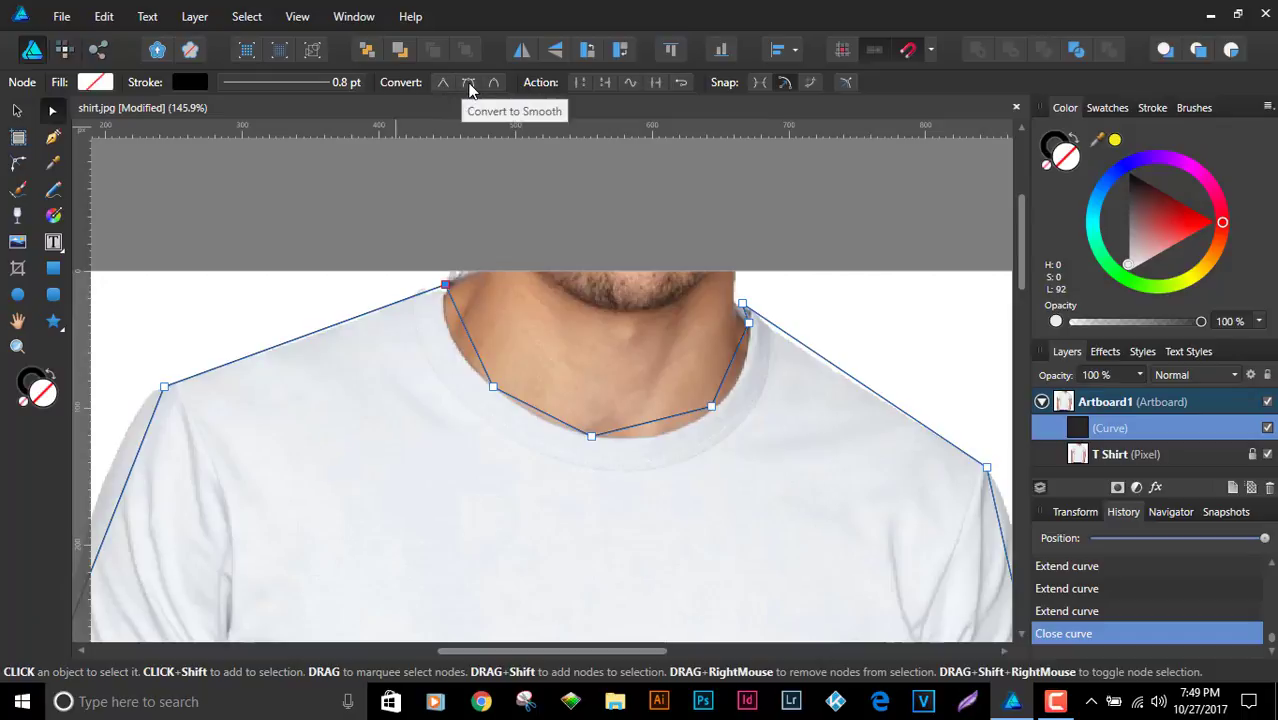
{"action": "left_click_drag", "start_coordinate": [457, 369], "coordinate": [522, 418]}
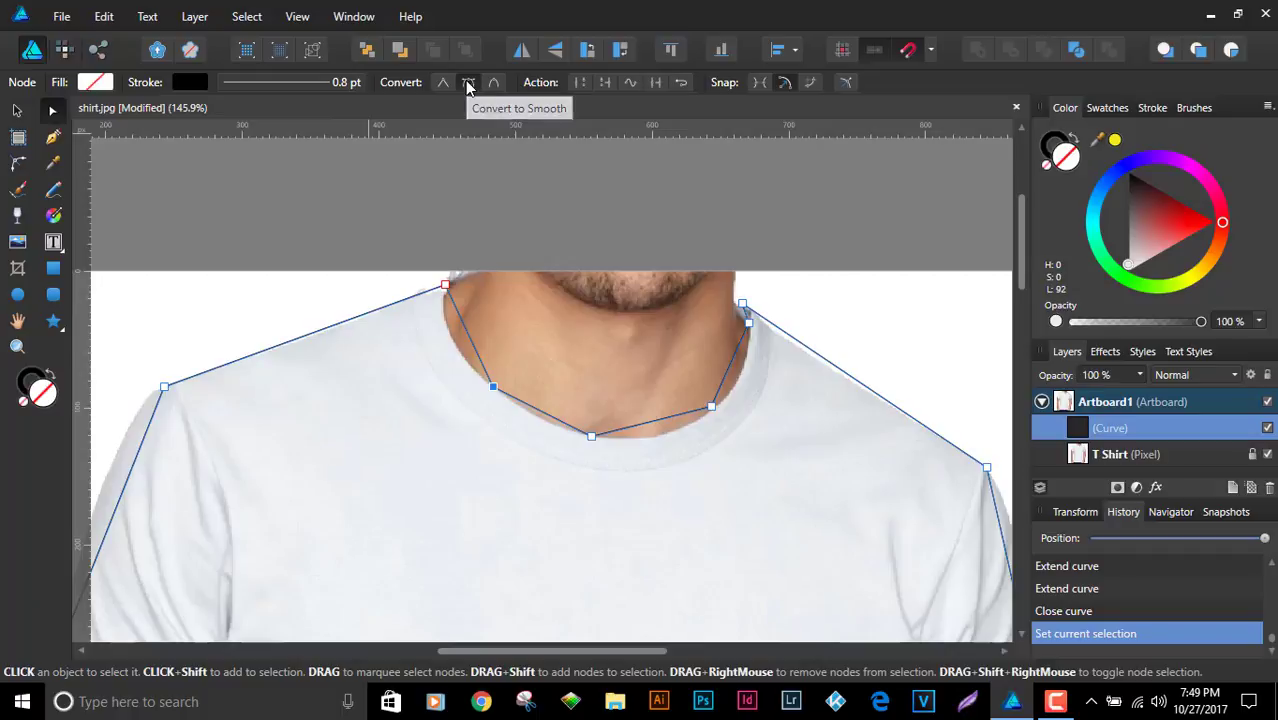
{"action": "left_click", "coordinate": [468, 84]}
{"action": "left_click", "coordinate": [493, 406]}
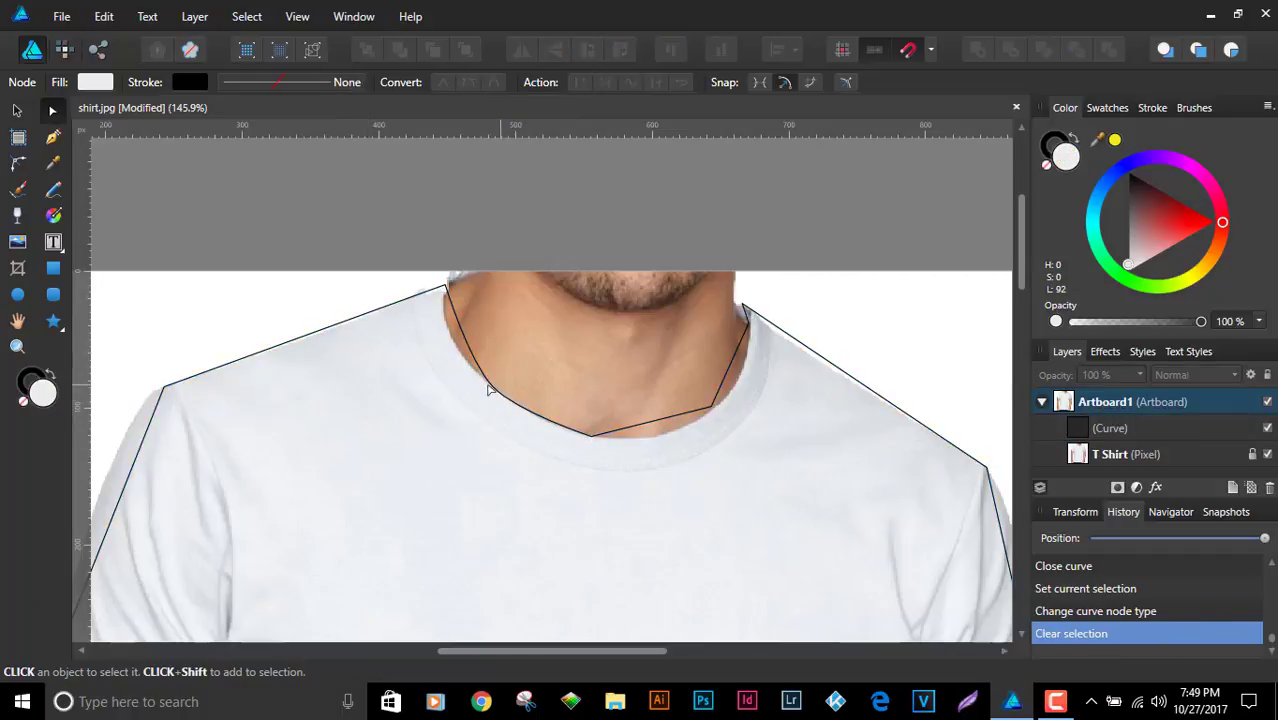
{"action": "left_click", "coordinate": [493, 394]}
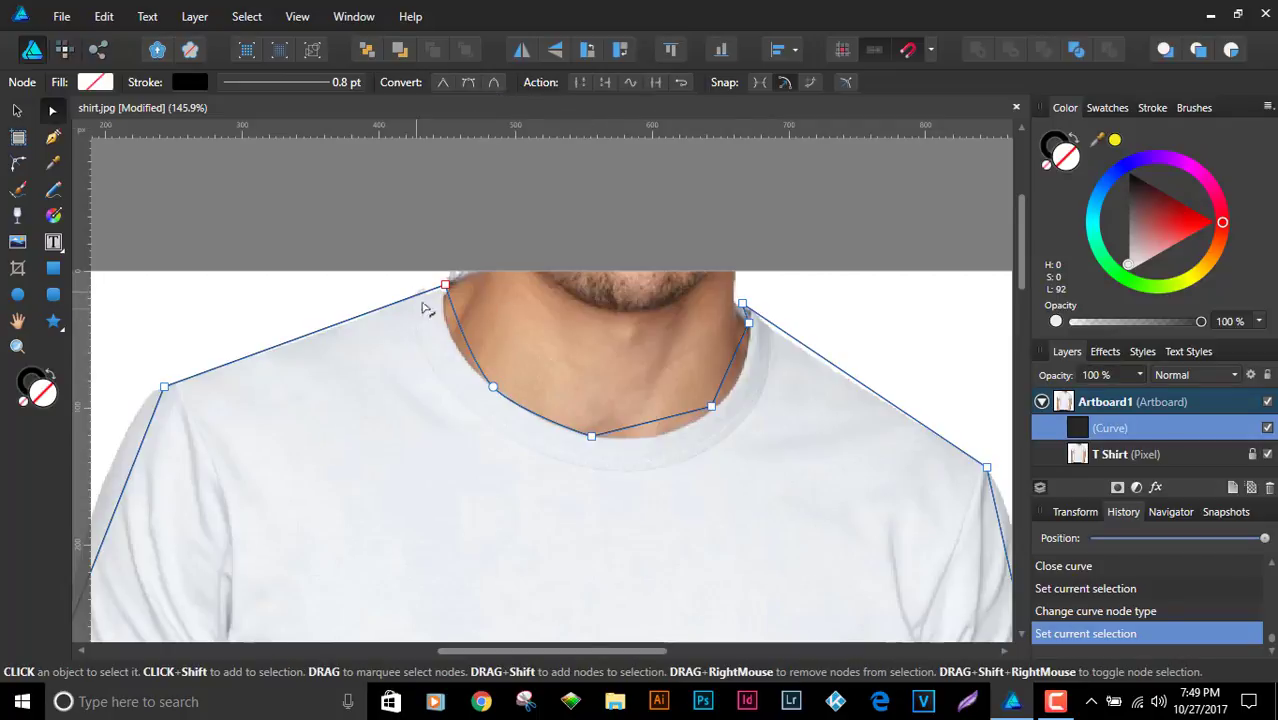
Convert the smooth neckline node back to a sharp node
{"action": "left_click", "coordinate": [492, 389]}
{"action": "left_click", "coordinate": [449, 437]}
{"action": "left_click", "coordinate": [503, 399]}
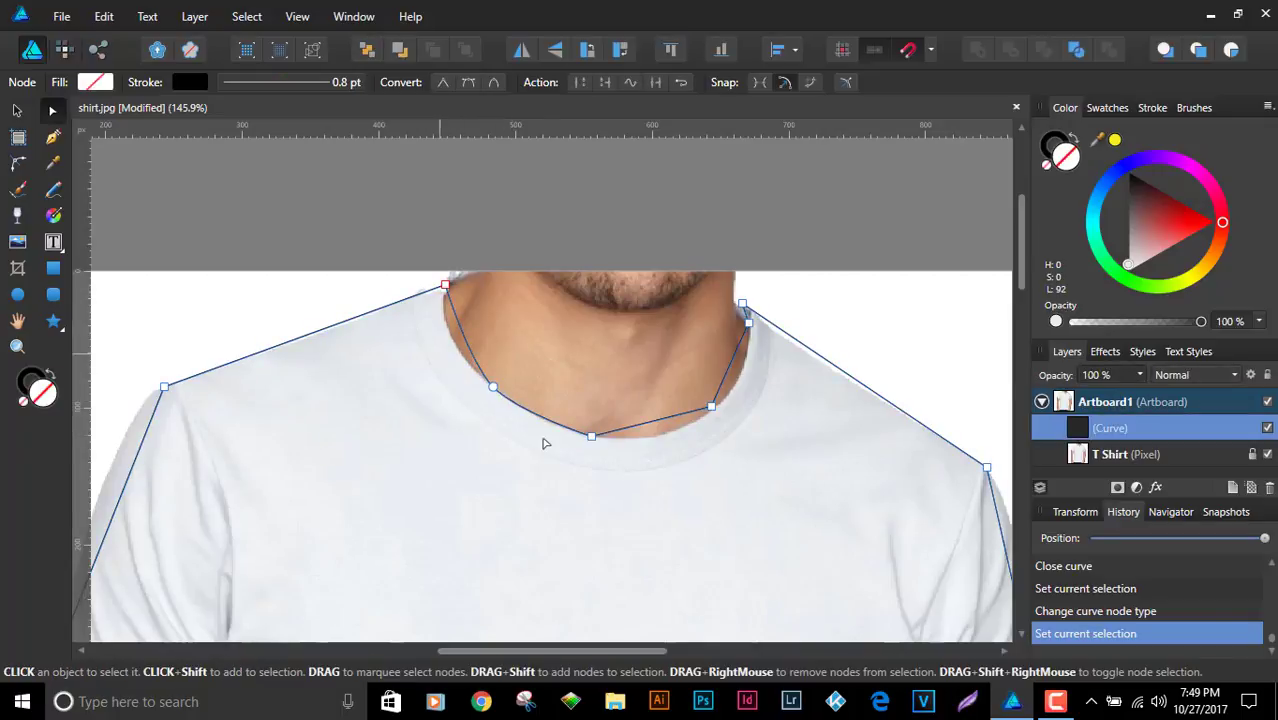
{"action": "left_click", "coordinate": [443, 82]}
Bend the neckline segments from the collar's left end to its right end to follow the collar's inner edge
{"action": "scroll", "coordinate": [489, 413], "scroll_direction": "up", "scroll_amount": 4}
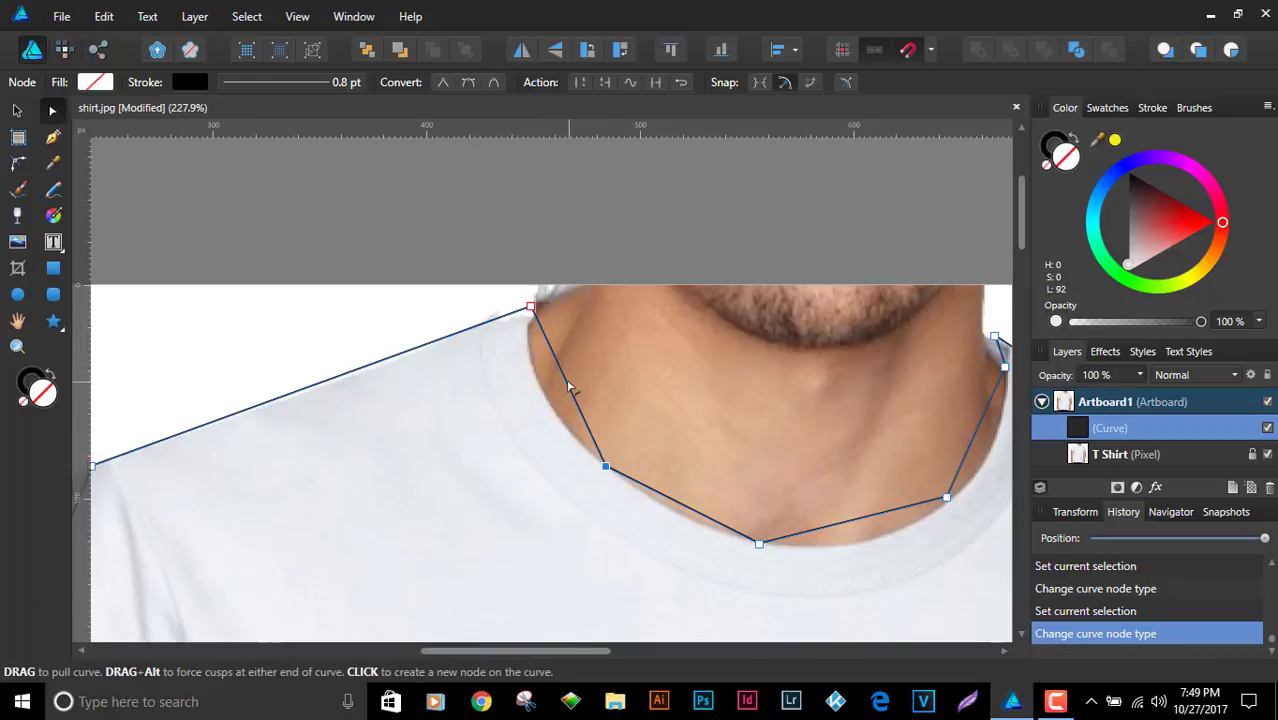
{"action": "left_click_drag", "start_coordinate": [566, 387], "coordinate": [533, 378]}
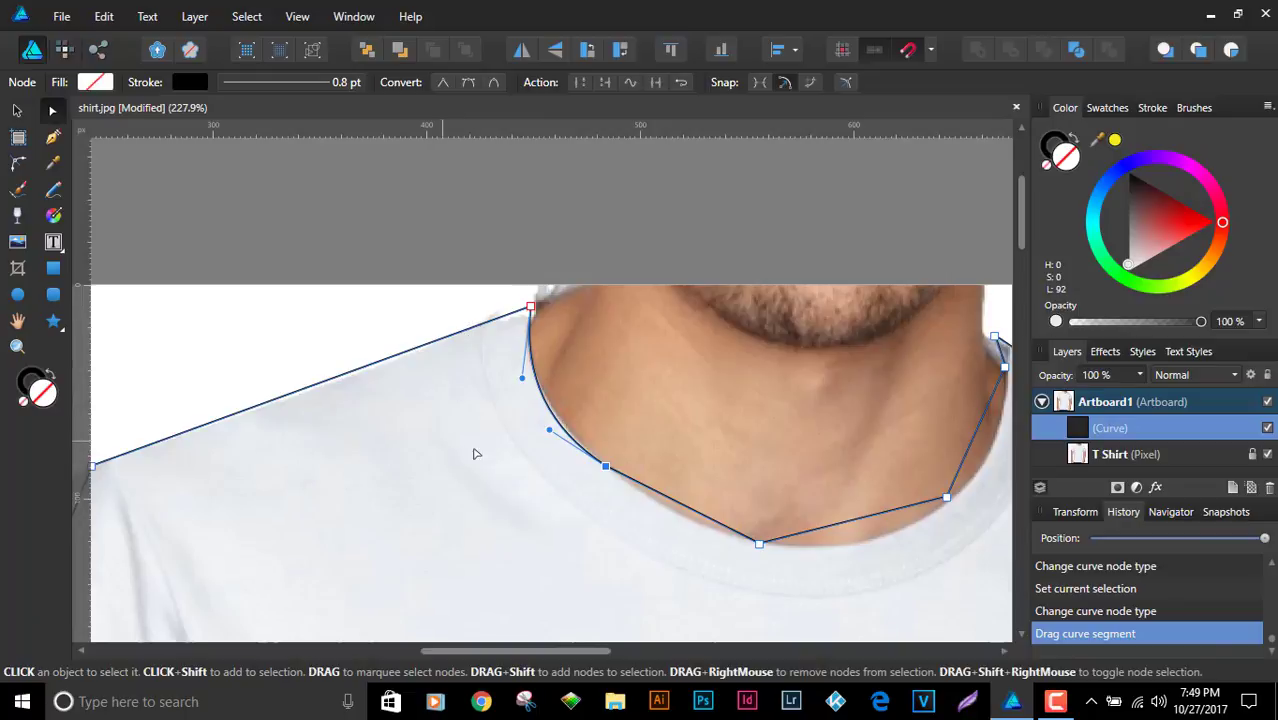
{"action": "left_click_drag", "start_coordinate": [670, 513], "coordinate": [673, 517]}
{"action": "left_click_drag", "start_coordinate": [765, 513], "coordinate": [522, 437]}
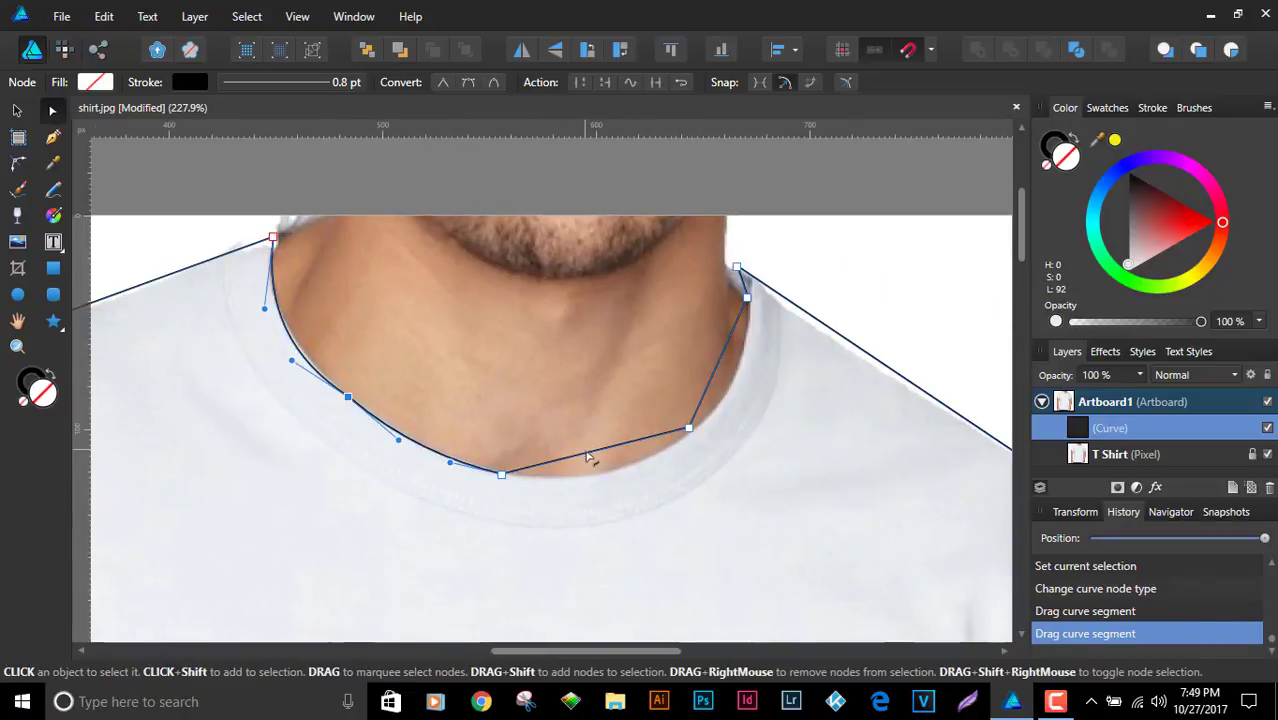
{"action": "left_click_drag", "start_coordinate": [608, 450], "coordinate": [612, 477]}
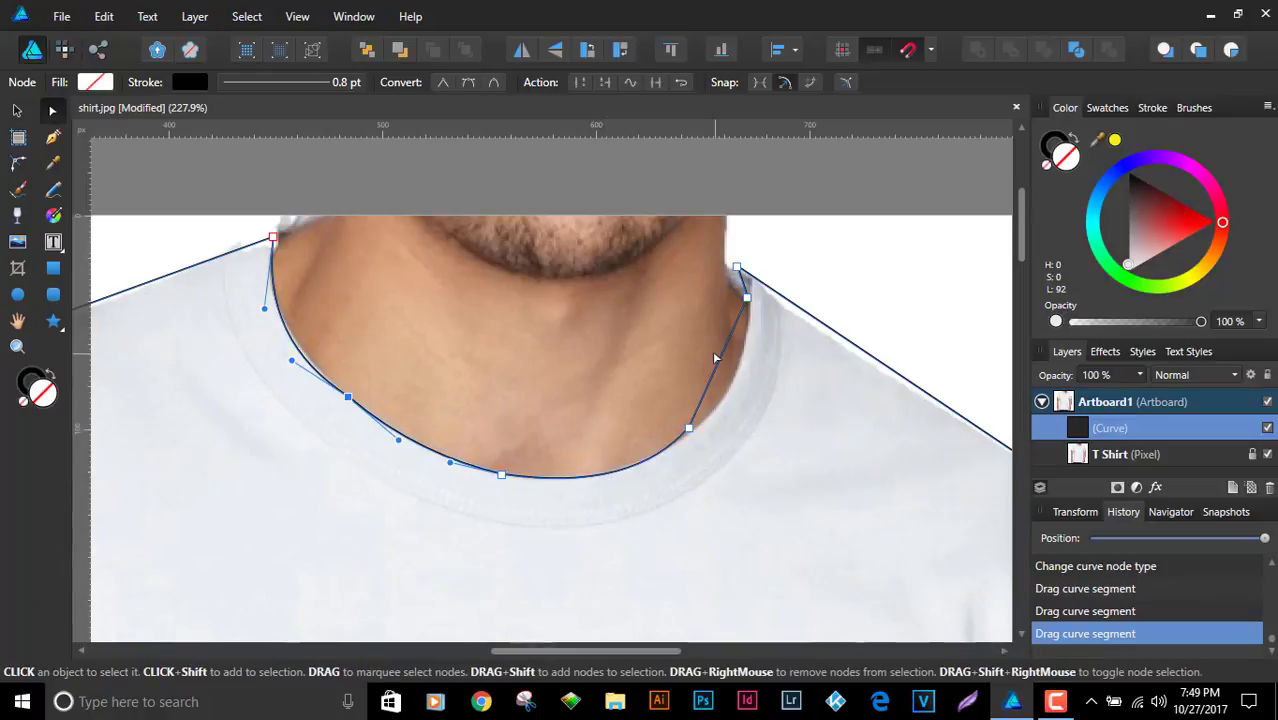
{"action": "left_click_drag", "start_coordinate": [720, 360], "coordinate": [742, 369]}
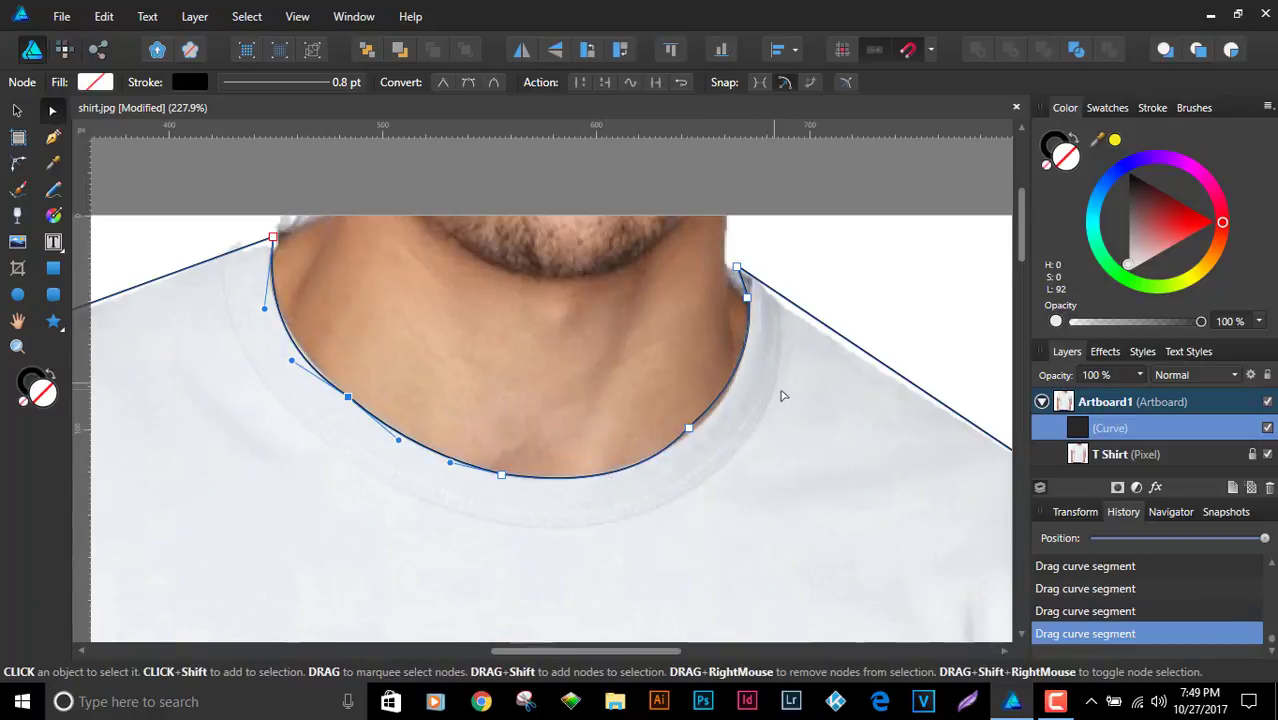
Bend the right sleeve's outer segment outward, insert a node on its lower half and move it onto the sleeve's edge
{"action": "scroll", "coordinate": [779, 394], "scroll_direction": "down", "scroll_amount": 2}
{"action": "scroll", "coordinate": [842, 374], "scroll_direction": "right", "scroll_amount": 3}
{"action": "left_click_drag", "start_coordinate": [622, 320], "coordinate": [650, 345]}
{"action": "scroll", "coordinate": [665, 420], "scroll_direction": "down", "scroll_amount": 5}
{"action": "scroll", "coordinate": [556, 205], "scroll_direction": "right", "scroll_amount": 3}
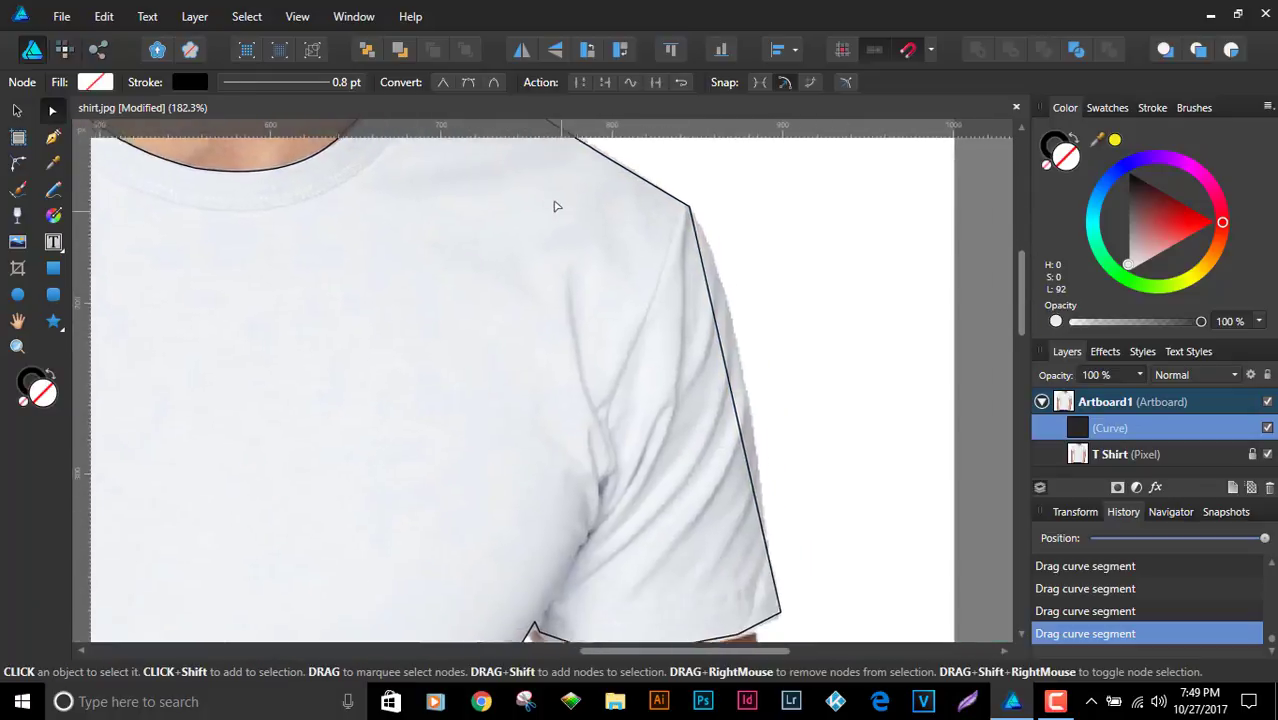
{"action": "left_click_drag", "start_coordinate": [707, 260], "coordinate": [711, 262]}
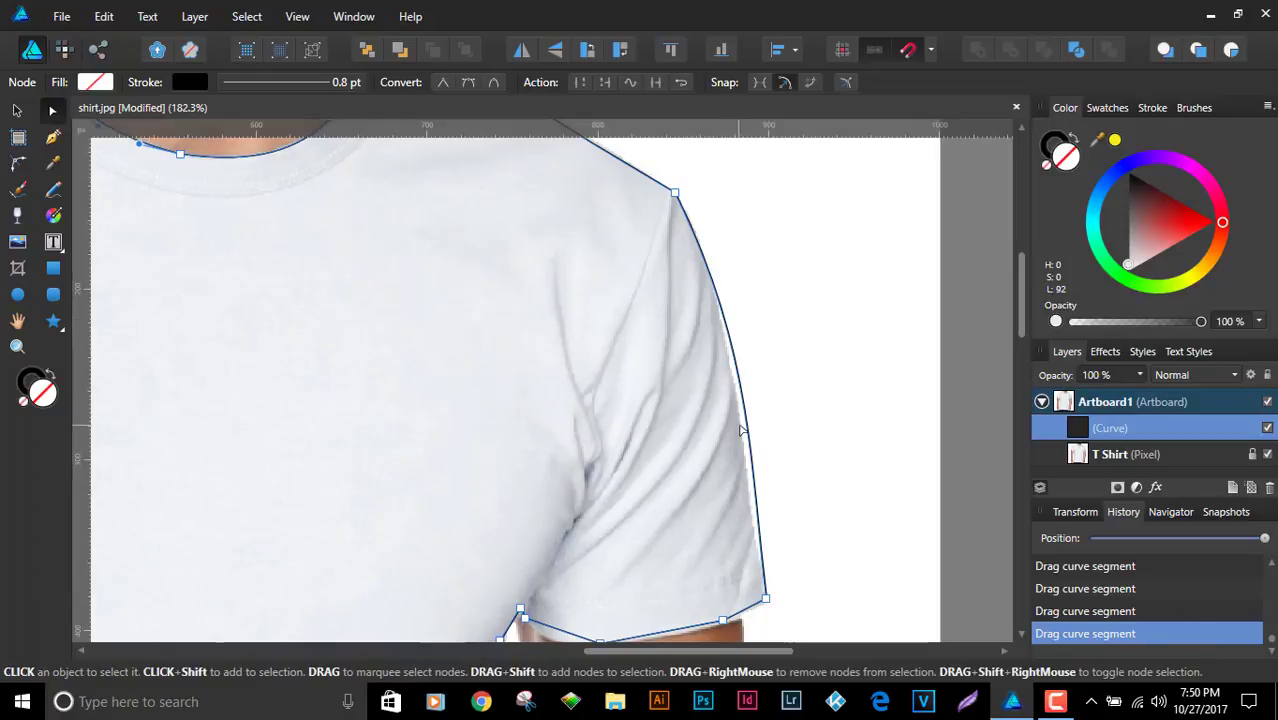
{"action": "left_click", "coordinate": [746, 421]}
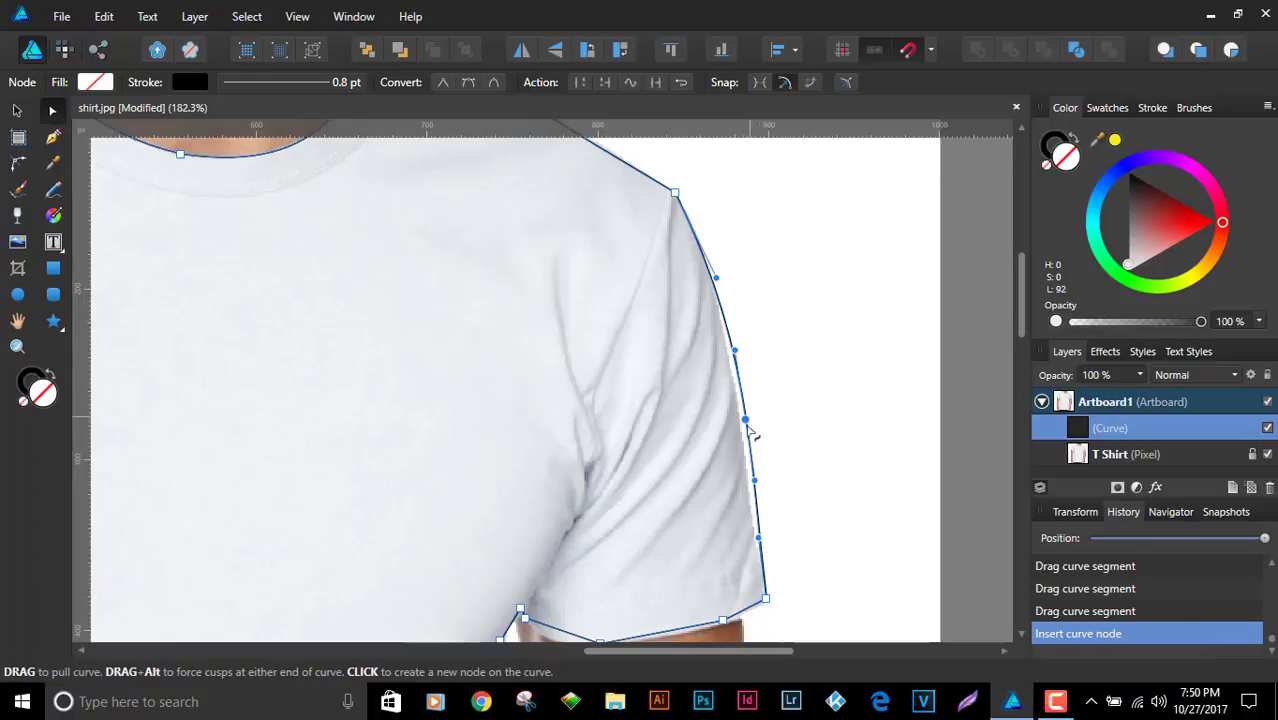
{"action": "left_click_drag", "start_coordinate": [745, 423], "coordinate": [740, 423]}
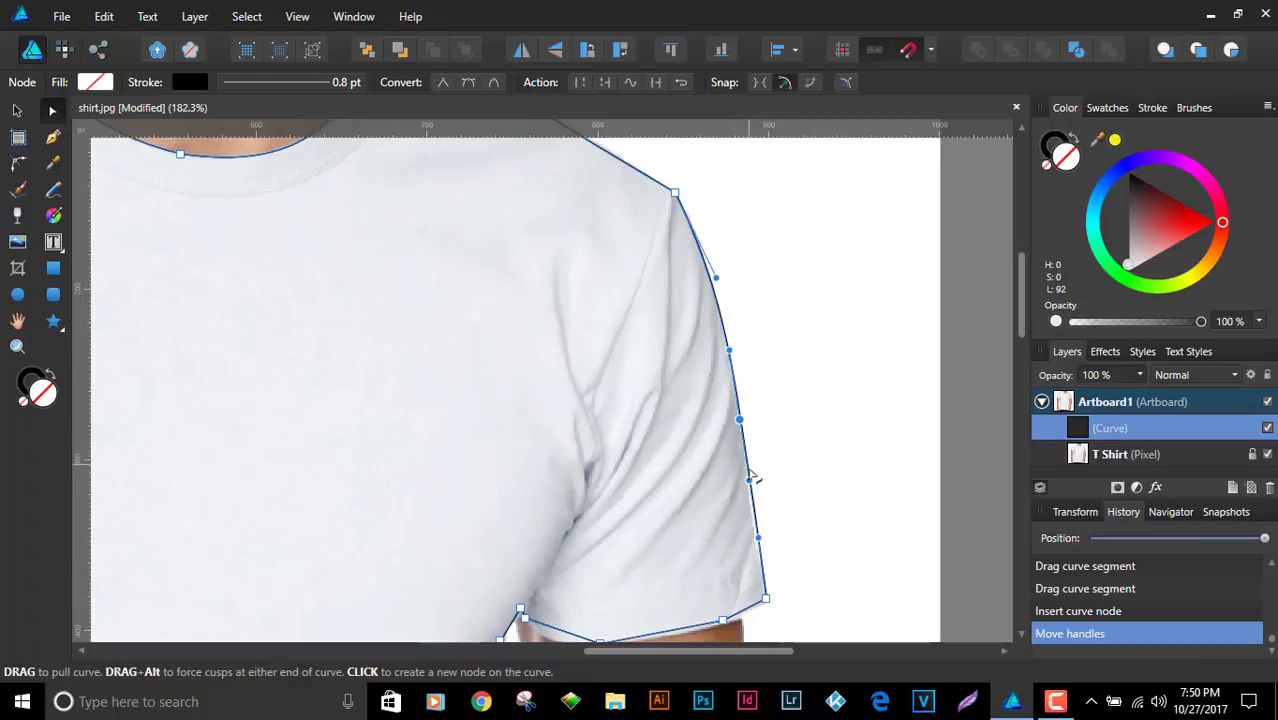
Move the right sleeve's two outer hem nodes onto the cuff edge and bend the hem segments to match it
{"action": "scroll", "coordinate": [790, 416], "scroll_direction": "down", "scroll_amount": 1}
{"action": "scroll", "coordinate": [790, 416], "scroll_direction": "down", "scroll_amount": 3}
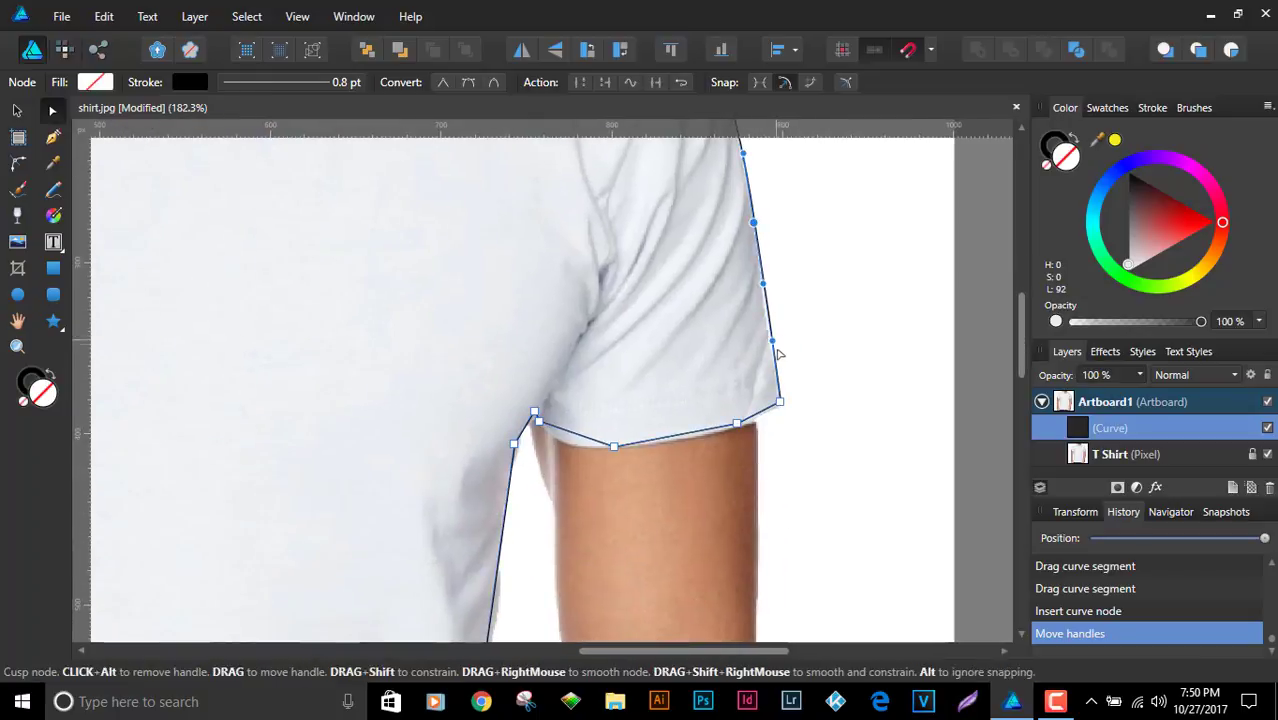
{"action": "left_click", "coordinate": [780, 404]}
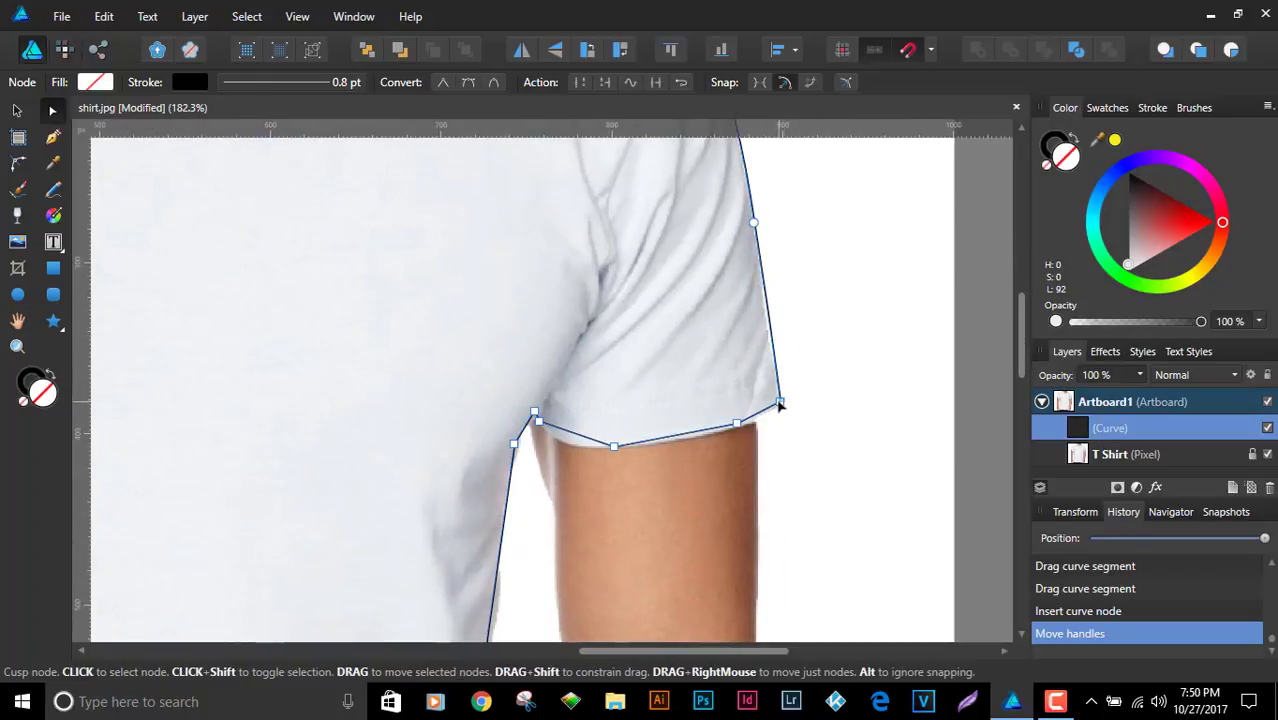
{"action": "left_click", "coordinate": [783, 409]}
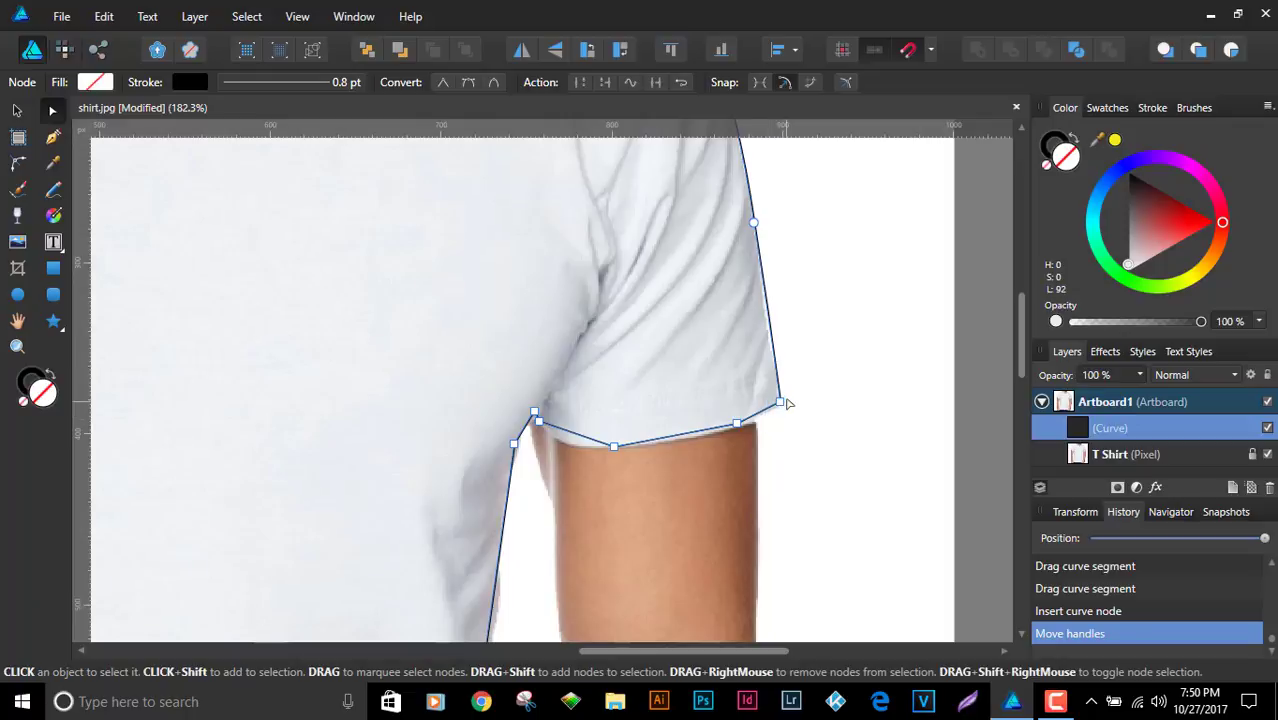
{"action": "left_click", "coordinate": [780, 409]}
{"action": "left_click_drag", "start_coordinate": [780, 412], "coordinate": [737, 427]}
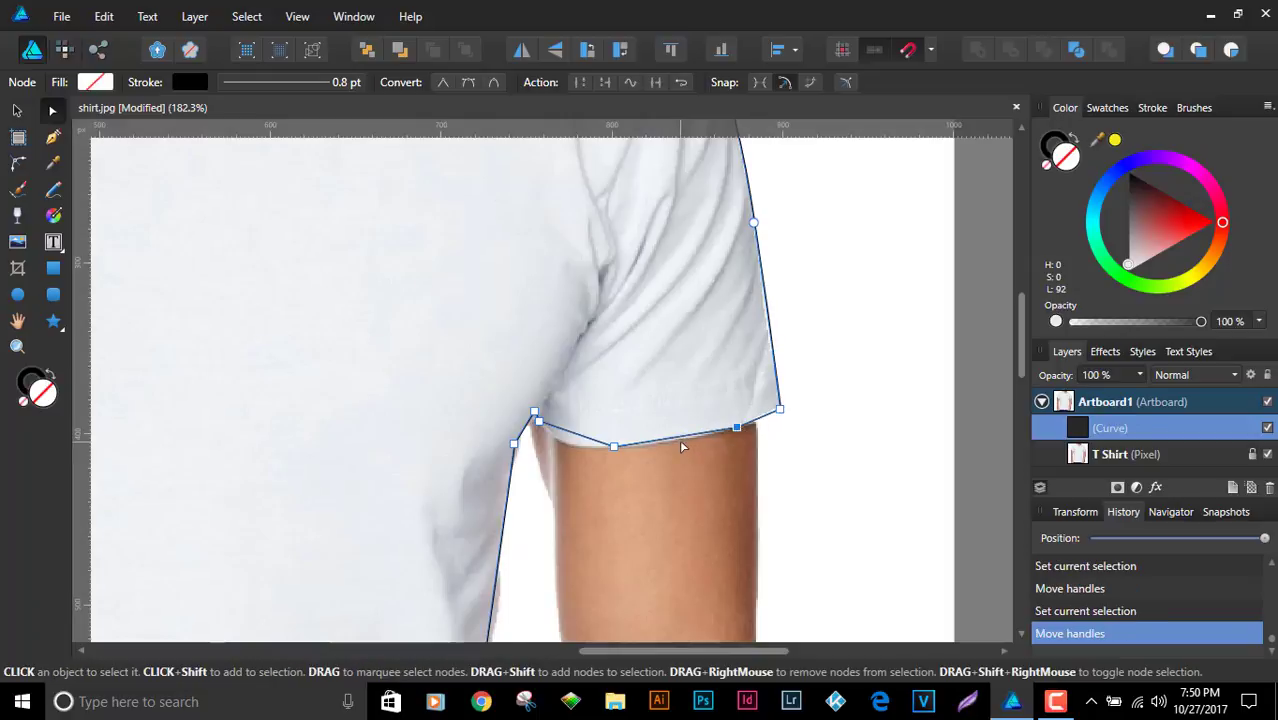
{"action": "left_click_drag", "start_coordinate": [523, 447], "coordinate": [560, 445]}
{"action": "left_click", "coordinate": [528, 455]}
Bend the segments along the shirt's right side, from below the armpit to the waist, to follow the fabric edge
{"action": "scroll", "coordinate": [530, 484], "scroll_direction": "down", "scroll_amount": 3}
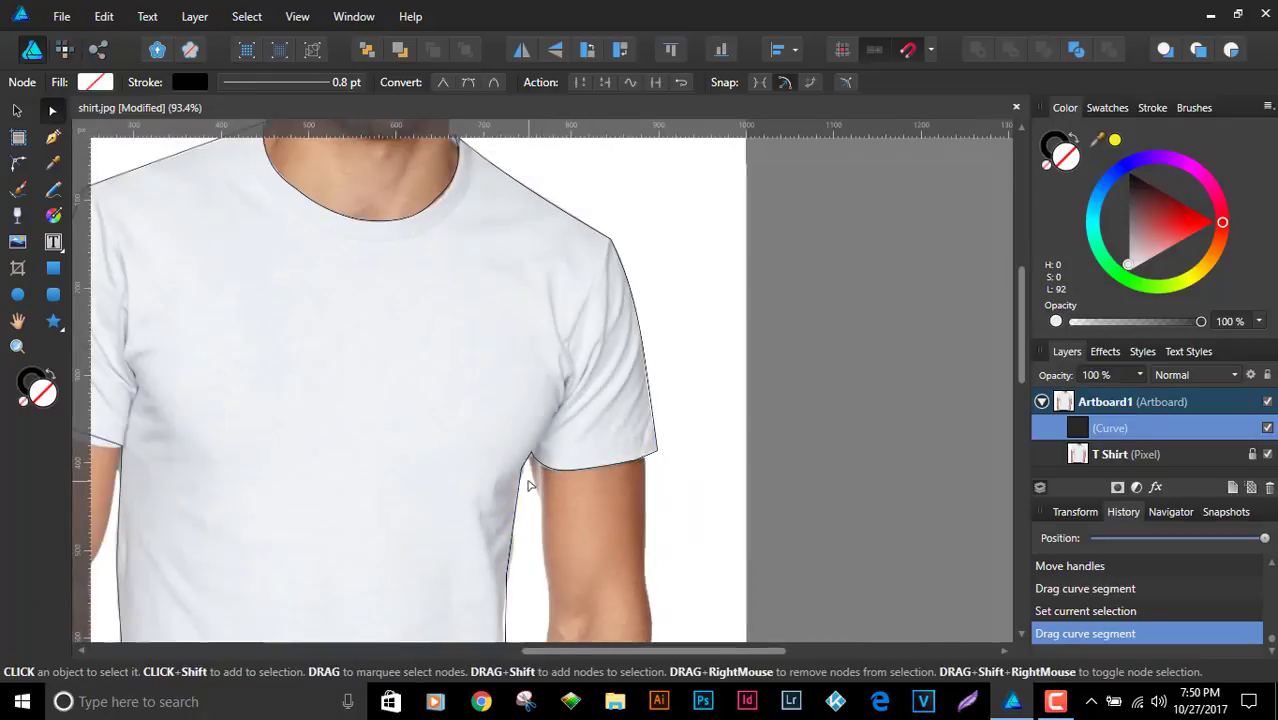
{"action": "scroll", "coordinate": [530, 484], "scroll_direction": "up", "scroll_amount": 4}
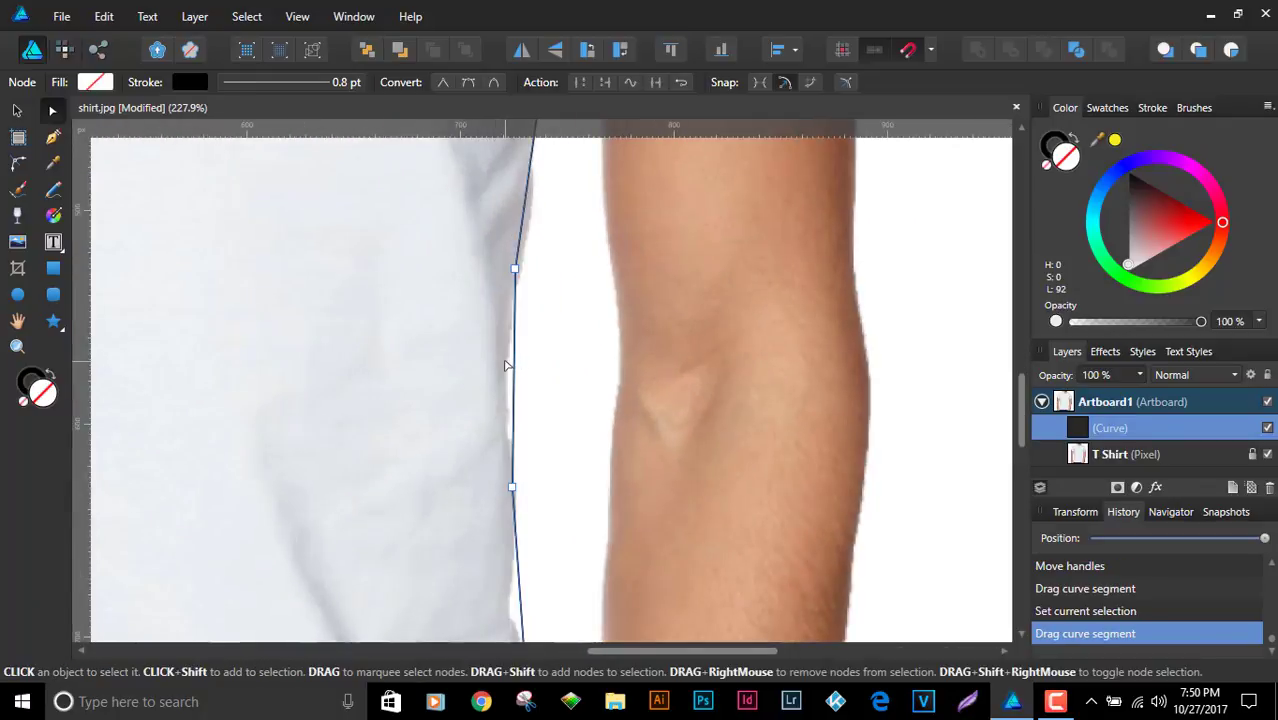
{"action": "left_click_drag", "start_coordinate": [506, 366], "coordinate": [513, 371]}
{"action": "scroll", "coordinate": [545, 330], "scroll_direction": "down", "scroll_amount": 3}
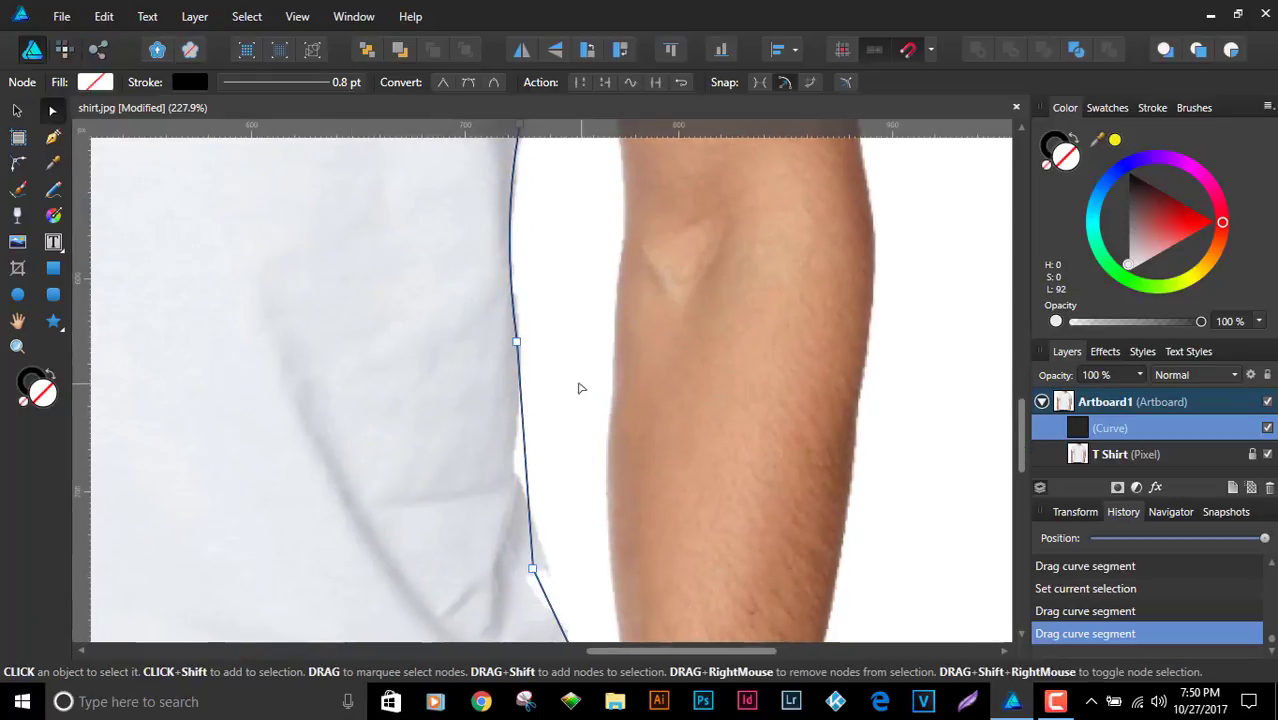
{"action": "scroll", "coordinate": [530, 360], "scroll_direction": "down", "scroll_amount": 2}
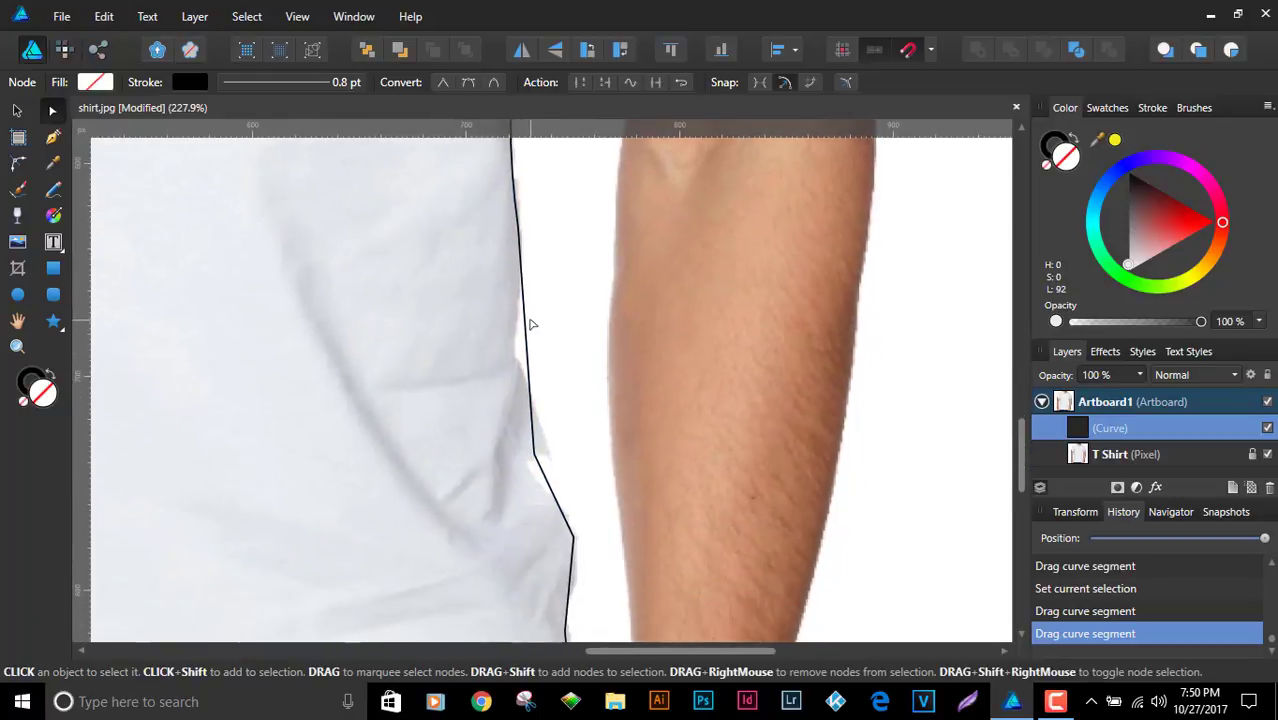
{"action": "left_click_drag", "start_coordinate": [528, 343], "coordinate": [524, 372]}
Reposition the node above the bulge on the shirt's lower right side and bend the segments down to the hem corner
{"action": "scroll", "coordinate": [560, 437], "scroll_direction": "down", "scroll_amount": 3}
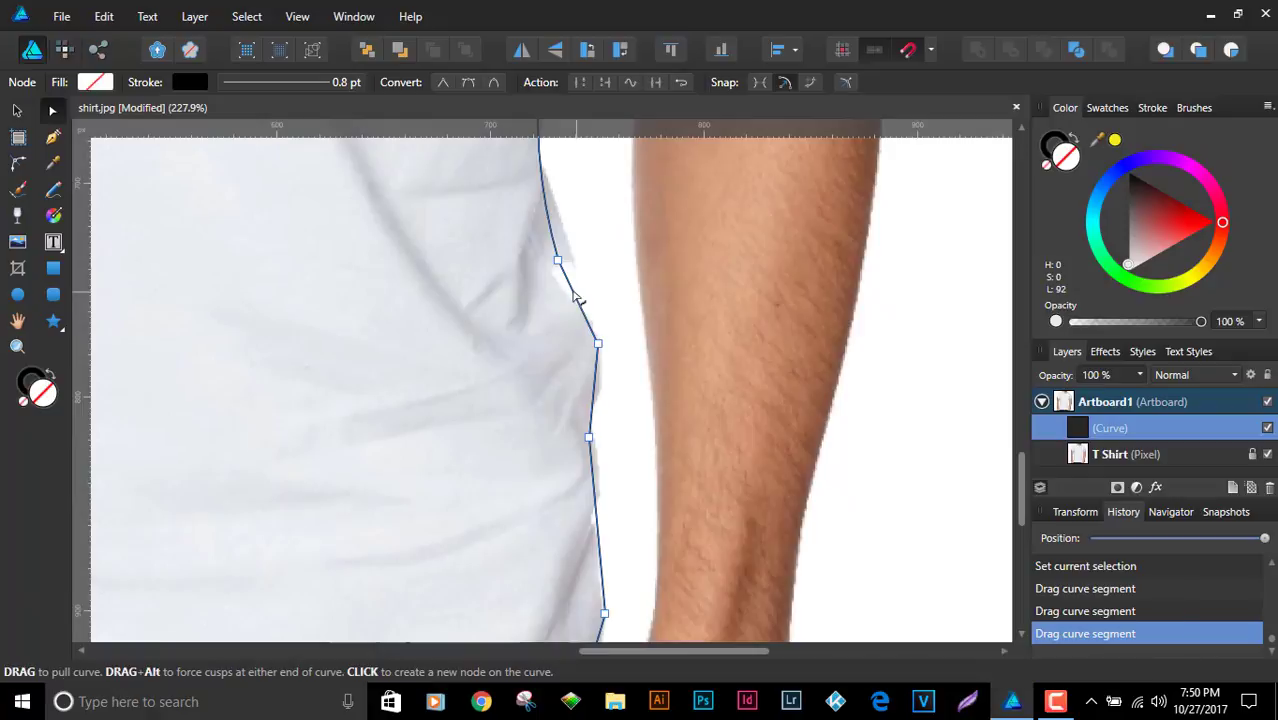
{"action": "left_click_drag", "start_coordinate": [571, 291], "coordinate": [563, 287]}
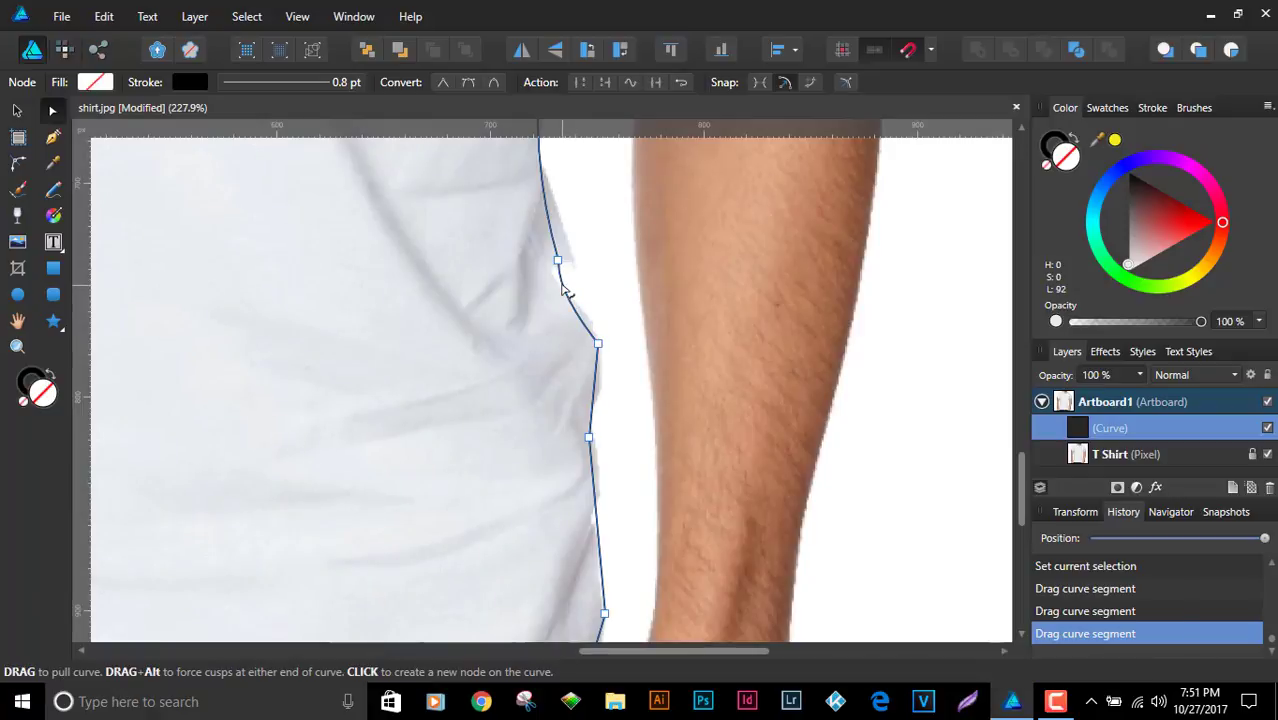
{"action": "left_click", "coordinate": [551, 261]}
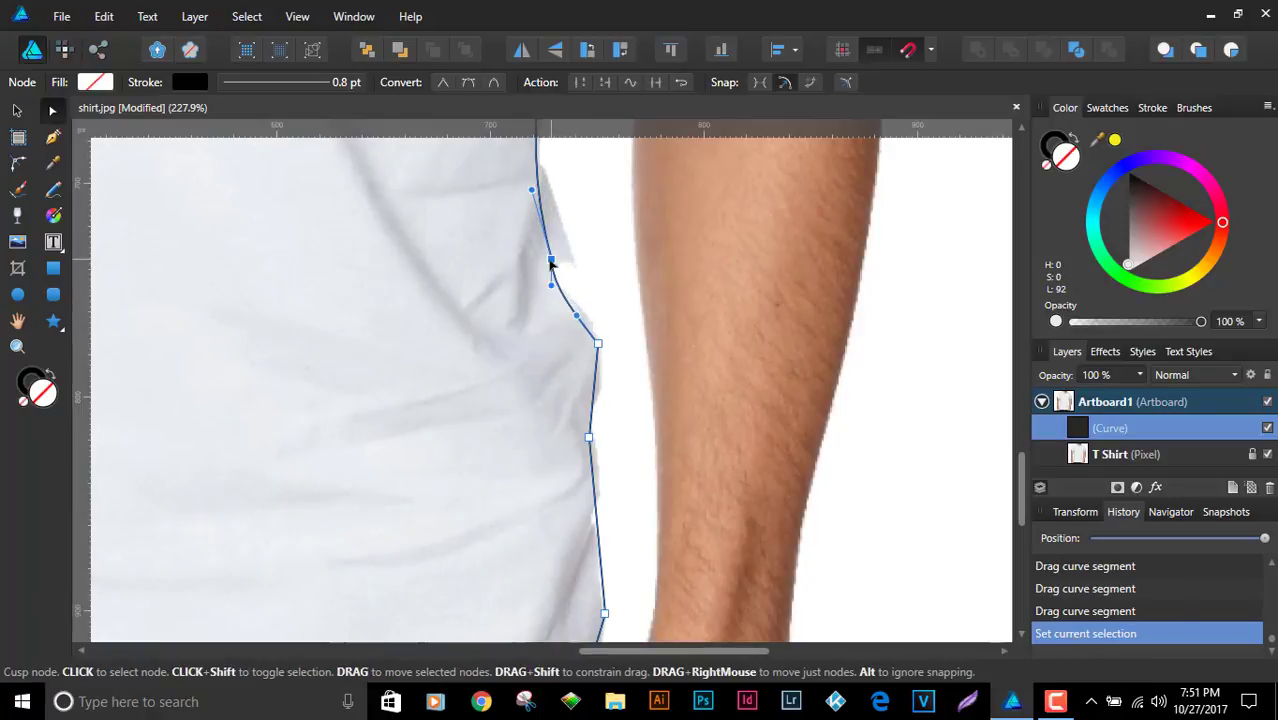
{"action": "scroll", "coordinate": [628, 414], "scroll_direction": "down", "scroll_amount": 5}
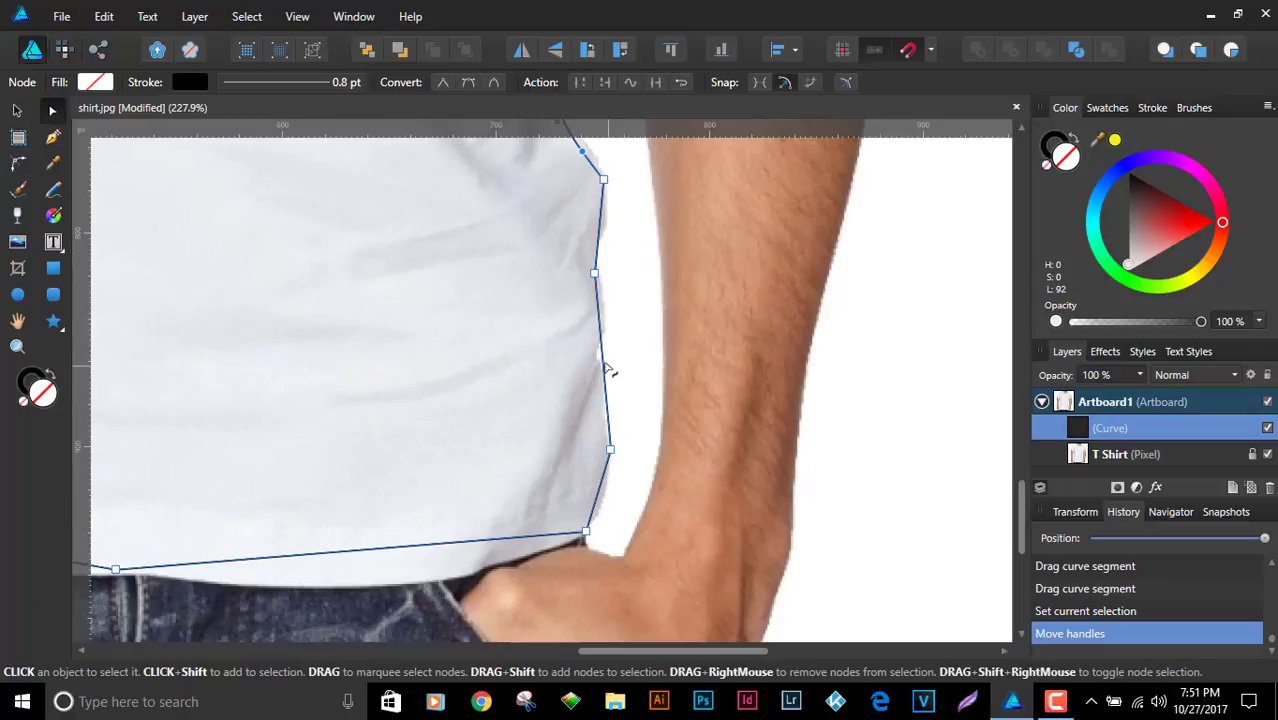
{"action": "left_click_drag", "start_coordinate": [605, 366], "coordinate": [600, 364]}
{"action": "left_click_drag", "start_coordinate": [607, 507], "coordinate": [610, 513]}
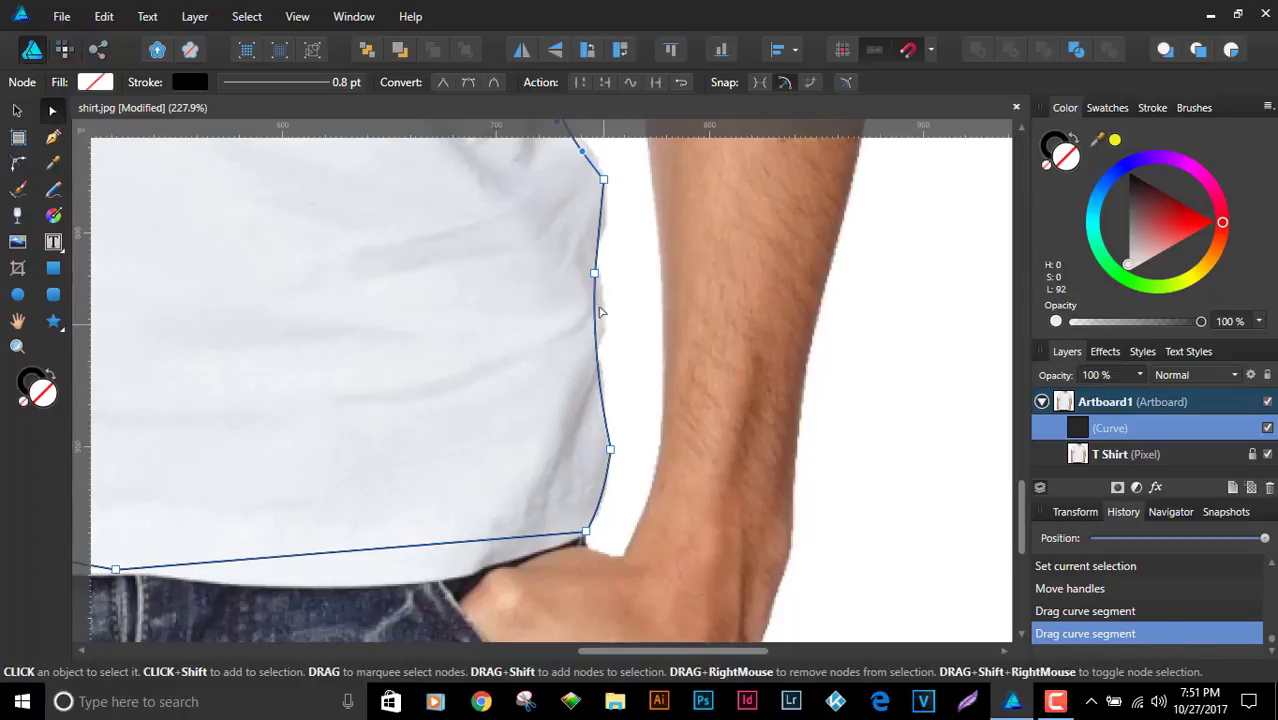
Bend the bottom hem segments down to follow the shirt's lower edge above the jeans
{"action": "scroll", "coordinate": [600, 312], "scroll_direction": "down", "scroll_amount": 4}
{"action": "scroll", "coordinate": [600, 312], "scroll_direction": "left", "scroll_amount": 4}
{"action": "left_click_drag", "start_coordinate": [637, 362], "coordinate": [456, 362]}
{"action": "scroll", "coordinate": [785, 310], "scroll_direction": "left", "scroll_amount": 6}
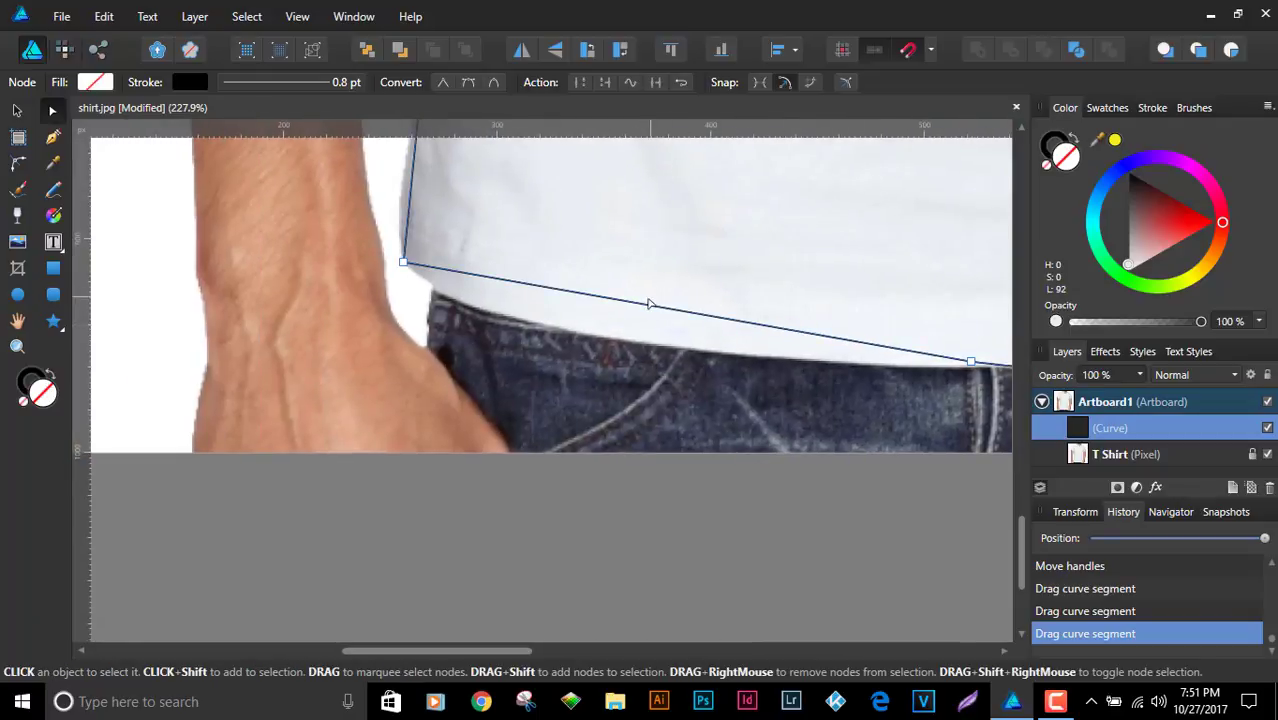
{"action": "left_click_drag", "start_coordinate": [650, 306], "coordinate": [604, 346]}
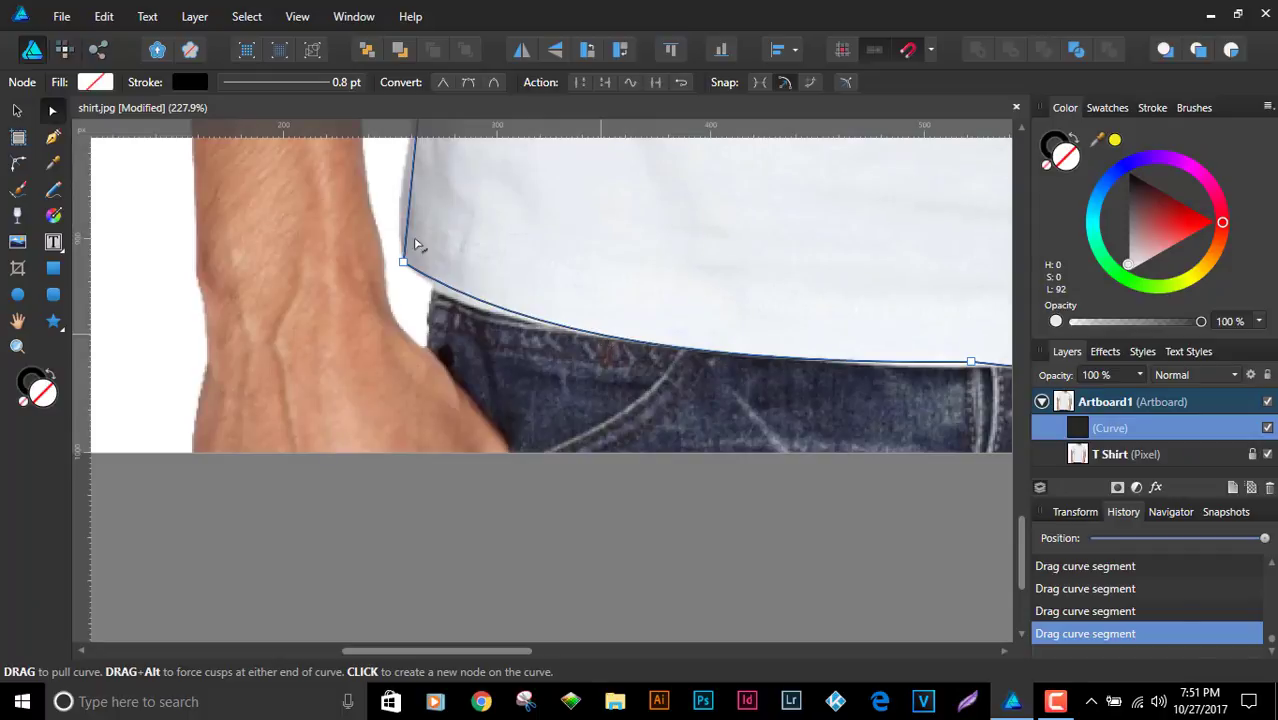
Bend the lowest segment on the shirt's left side, insert a node partway up it and adjust the node to the edge
{"action": "scroll", "coordinate": [417, 244], "scroll_direction": "up", "scroll_amount": 5}
{"action": "left_click_drag", "start_coordinate": [480, 399], "coordinate": [470, 402]}
{"action": "scroll", "coordinate": [566, 436], "scroll_direction": "up", "scroll_amount": 4}
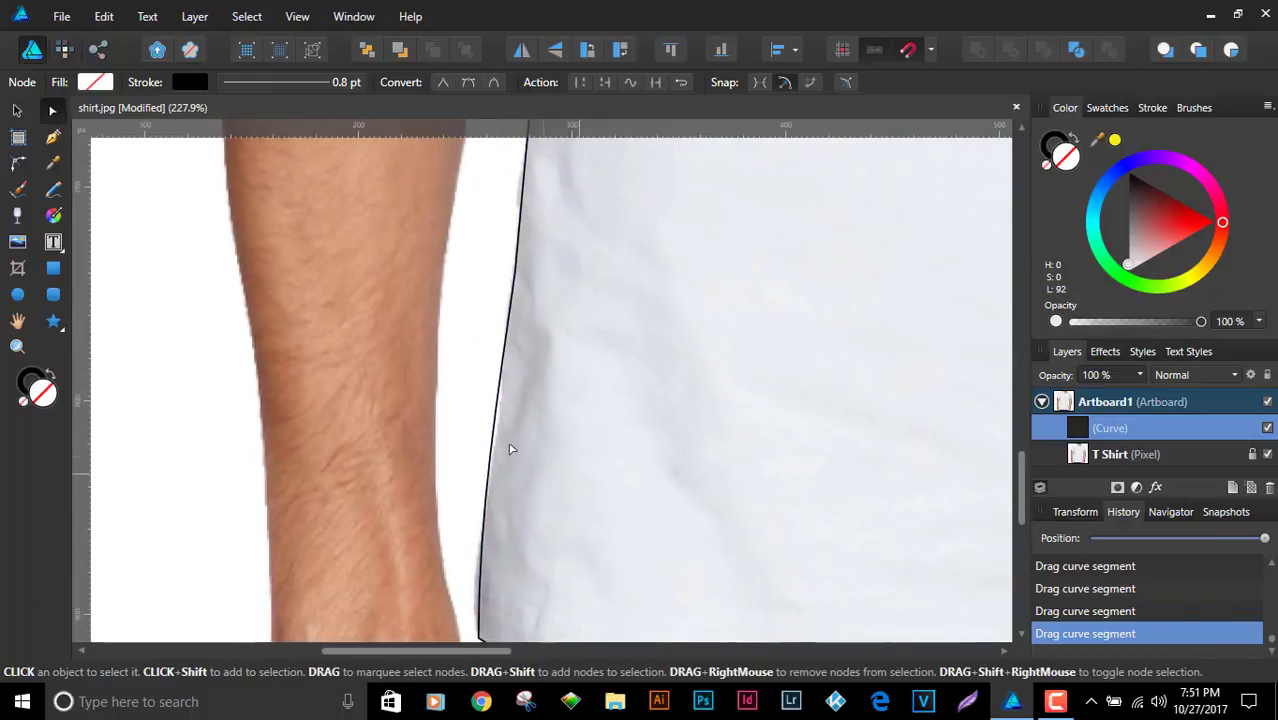
{"action": "left_click", "coordinate": [500, 412]}
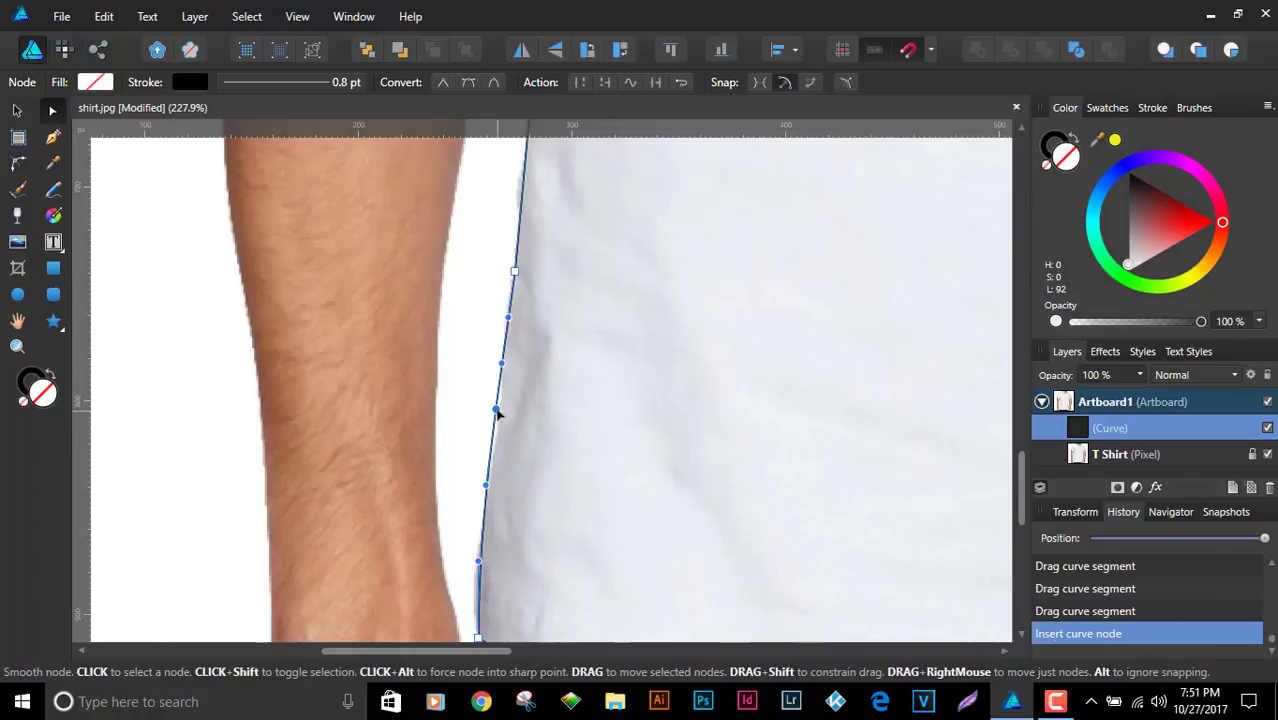
Move the left armpit node onto the sleeve's inner corner and bend the left sleeve's hem segment along the cuff
{"action": "scroll", "coordinate": [574, 525], "scroll_direction": "up", "scroll_amount": 12}
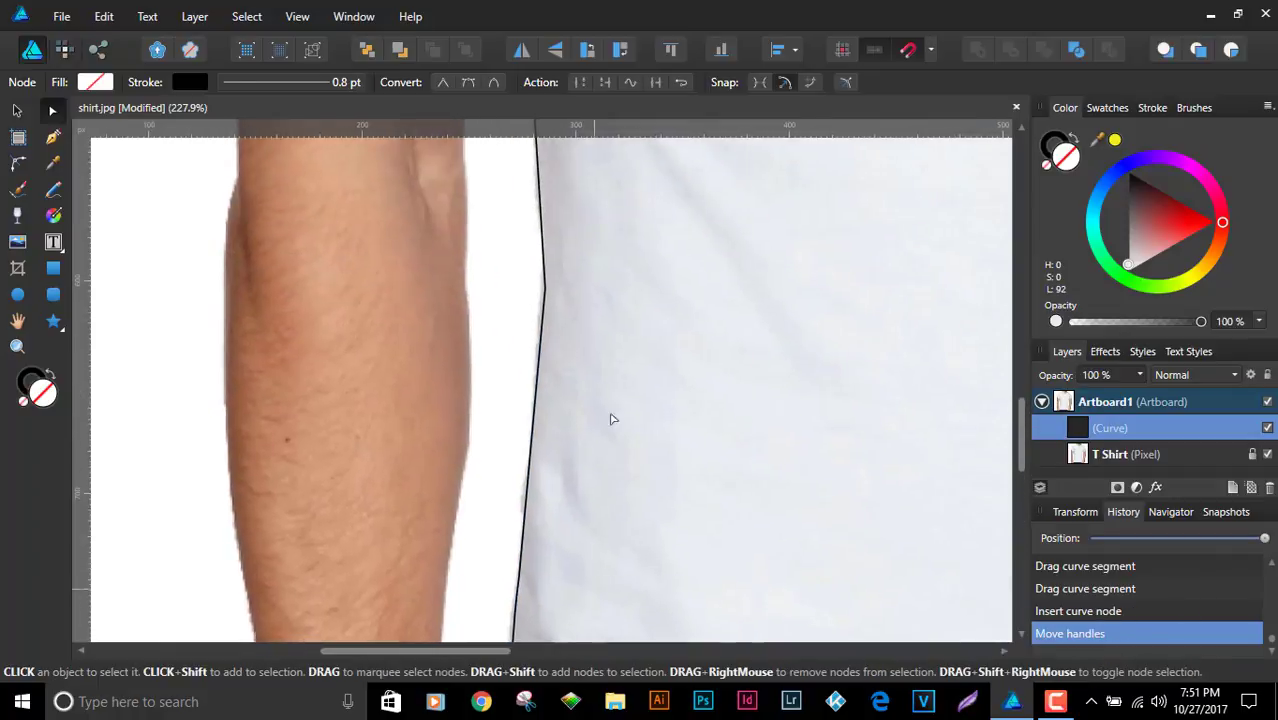
{"action": "scroll", "coordinate": [612, 513], "scroll_direction": "up", "scroll_amount": 3}
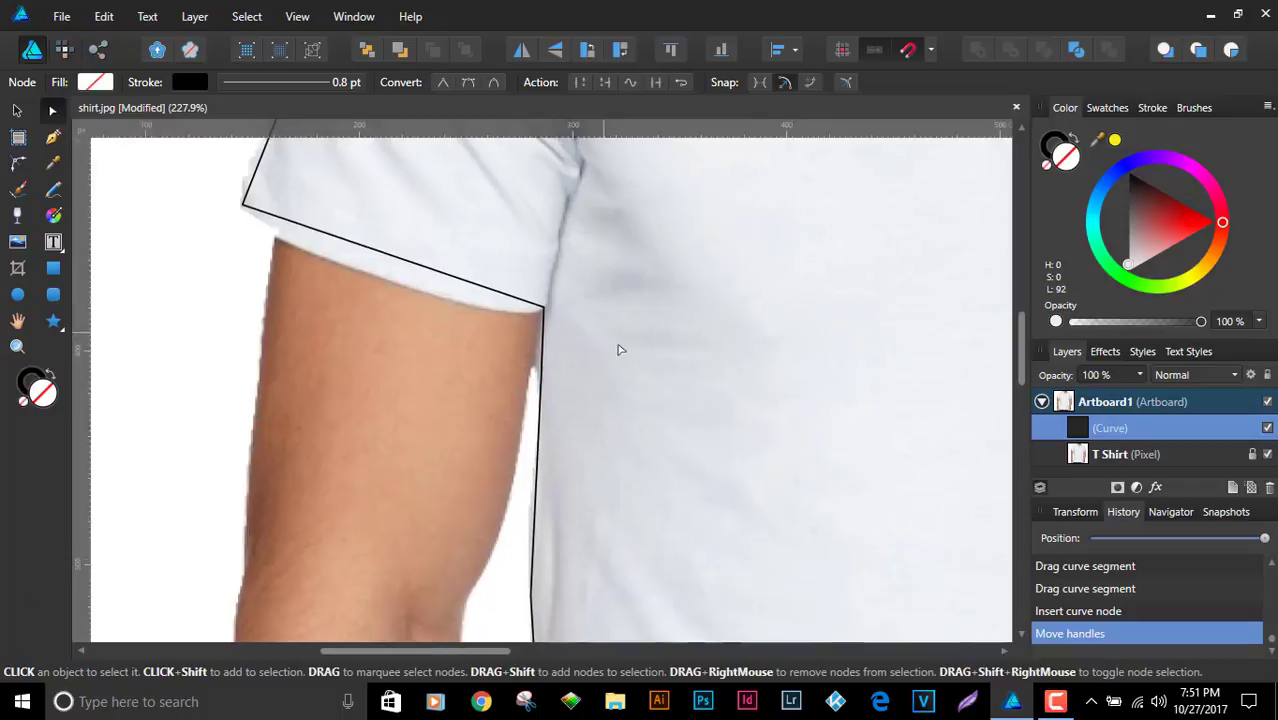
{"action": "left_click", "coordinate": [564, 322]}
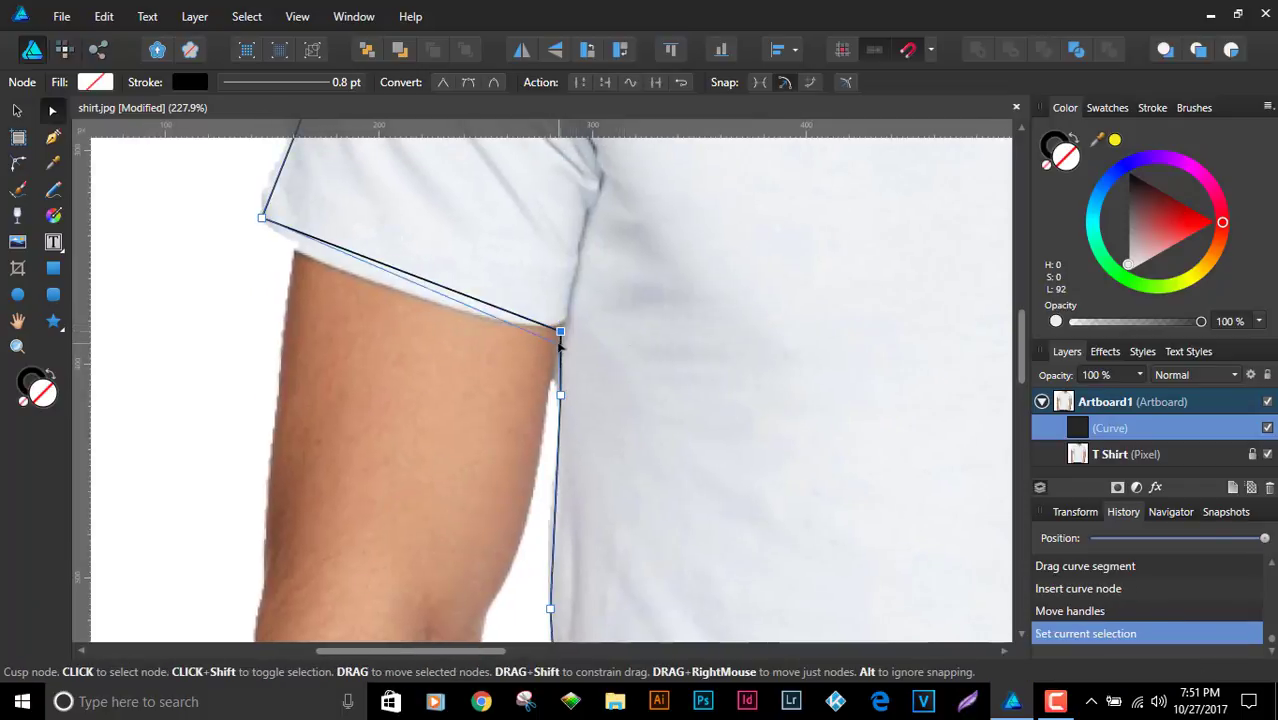
{"action": "left_click_drag", "start_coordinate": [566, 322], "coordinate": [563, 313]}
{"action": "left_click_drag", "start_coordinate": [442, 283], "coordinate": [499, 280]}
Bend the left sleeve's outer segment outward, insert a node on it and bend the upper part toward the shoulder
{"action": "scroll", "coordinate": [385, 242], "scroll_direction": "up", "scroll_amount": 10}
{"action": "scroll", "coordinate": [385, 242], "scroll_direction": "left", "scroll_amount": 5}
{"action": "scroll", "coordinate": [476, 561], "scroll_direction": "up", "scroll_amount": 4}
{"action": "scroll", "coordinate": [476, 561], "scroll_direction": "right", "scroll_amount": 1}
{"action": "scroll", "coordinate": [476, 561], "scroll_direction": "down", "scroll_amount": 2}
{"action": "scroll", "coordinate": [476, 561], "scroll_direction": "left", "scroll_amount": 1}
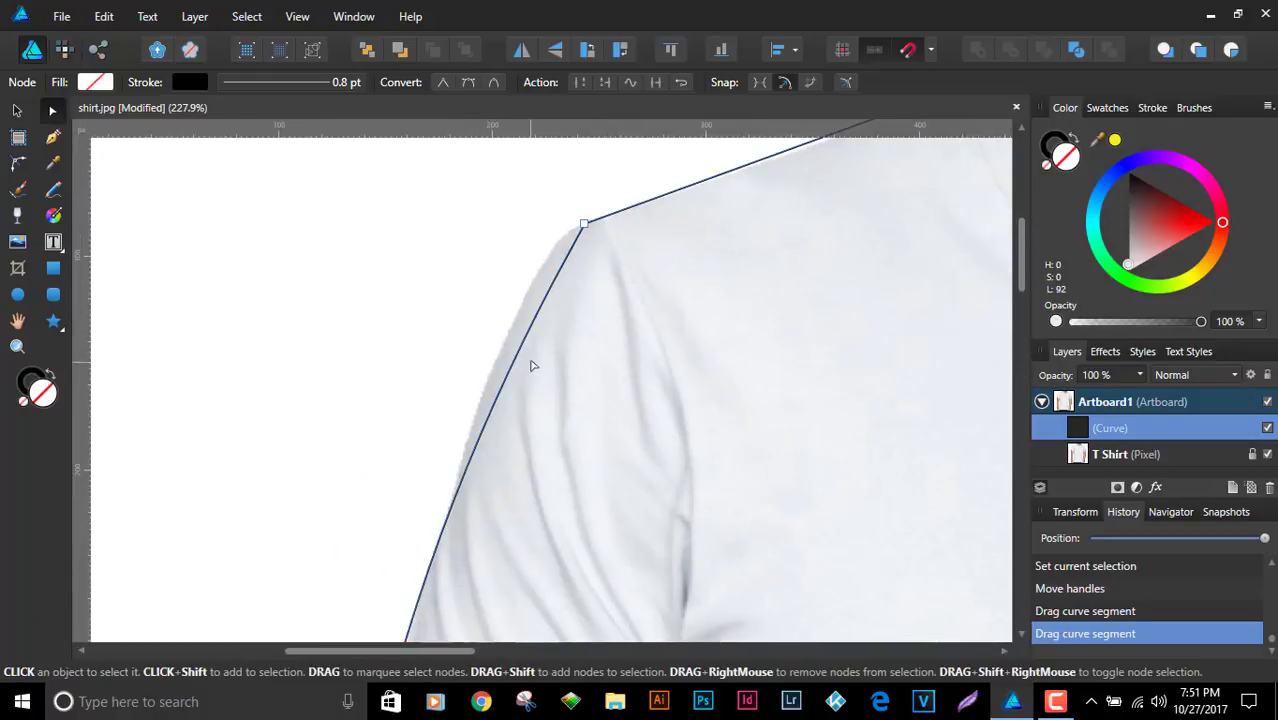
{"action": "left_click", "coordinate": [466, 481]}
{"action": "left_click_drag", "start_coordinate": [511, 358], "coordinate": [514, 360]}
Bend the left shoulder segment slightly inward to follow the shirt's edge between the sleeve and the collar
{"action": "scroll", "coordinate": [522, 451], "scroll_direction": "up", "scroll_amount": 2}
{"action": "scroll", "coordinate": [522, 451], "scroll_direction": "right", "scroll_amount": 2}
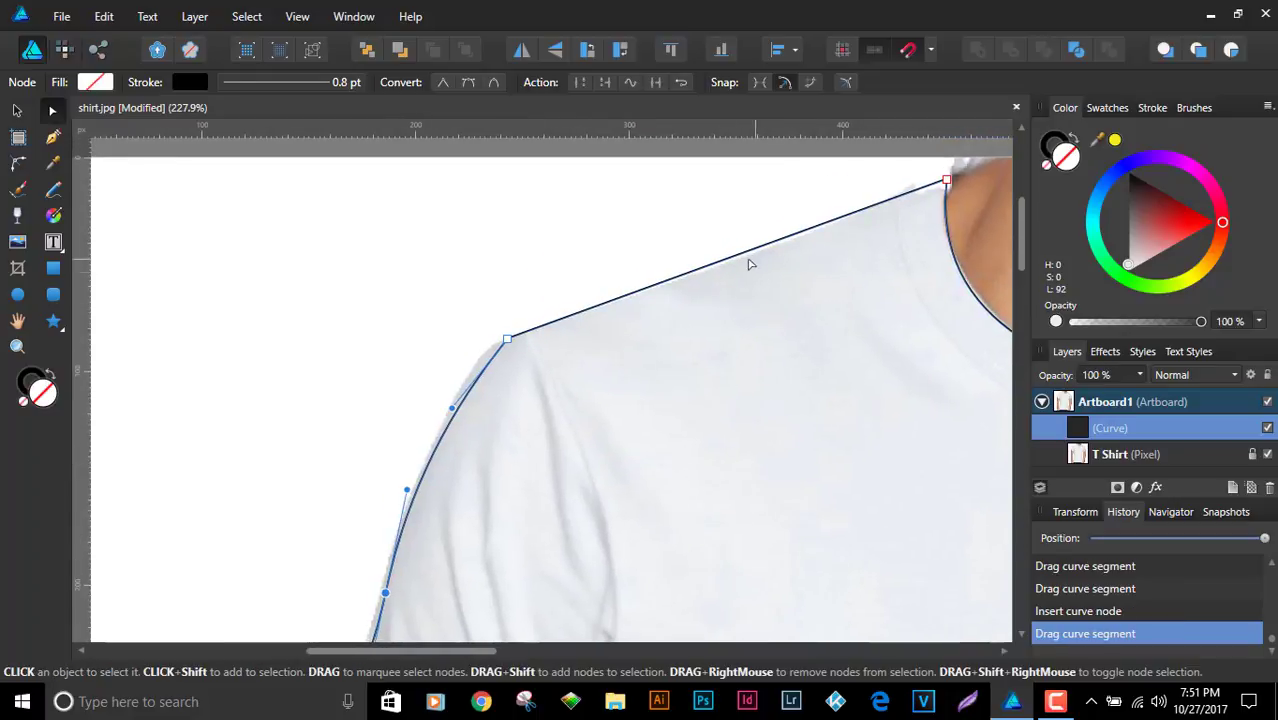
{"action": "left_click_drag", "start_coordinate": [739, 266], "coordinate": [742, 271]}
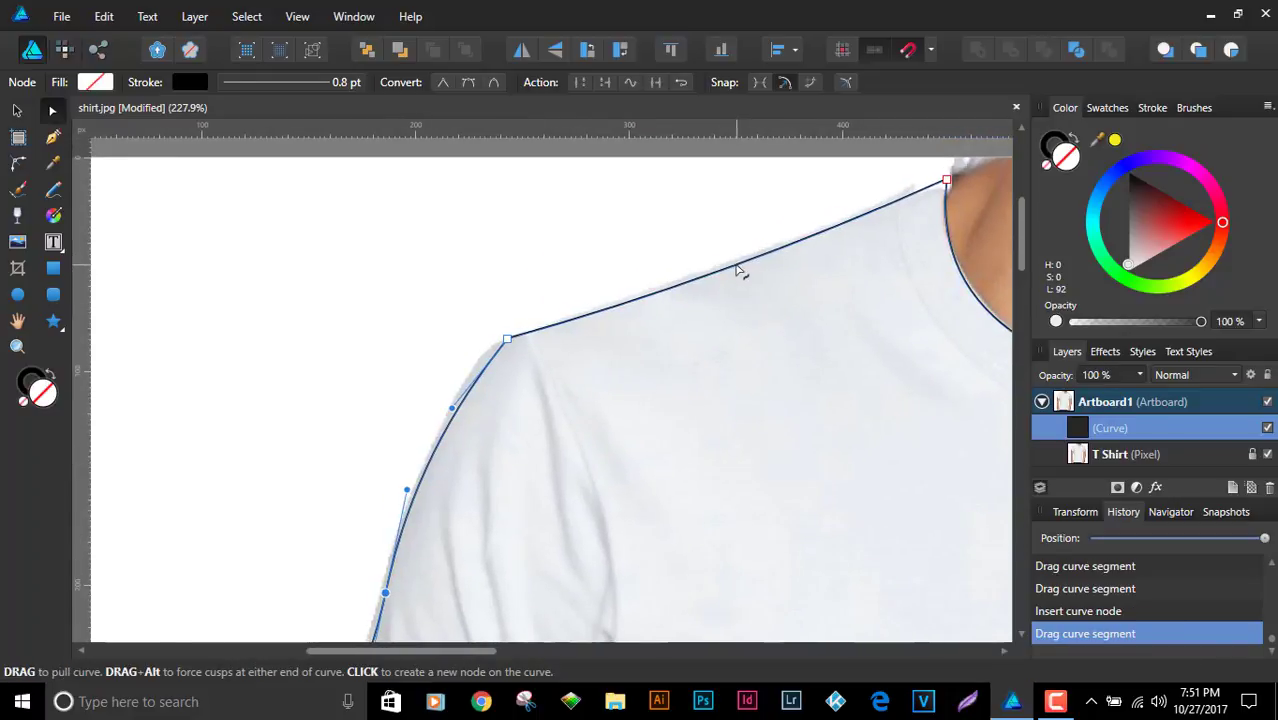
Try converting the left shoulder's outer corner node to a smooth node and undo the change
{"action": "left_click_drag", "start_coordinate": [471, 315], "coordinate": [566, 391]}
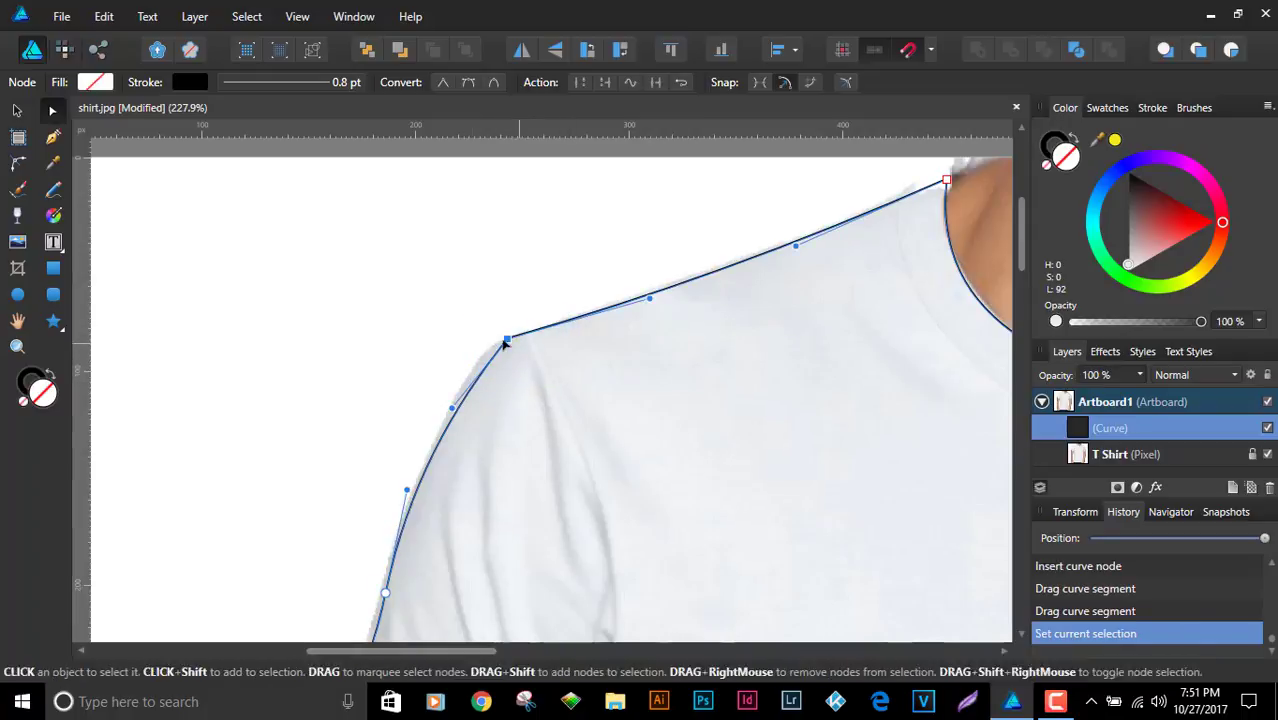
{"action": "left_click", "coordinate": [467, 84]}
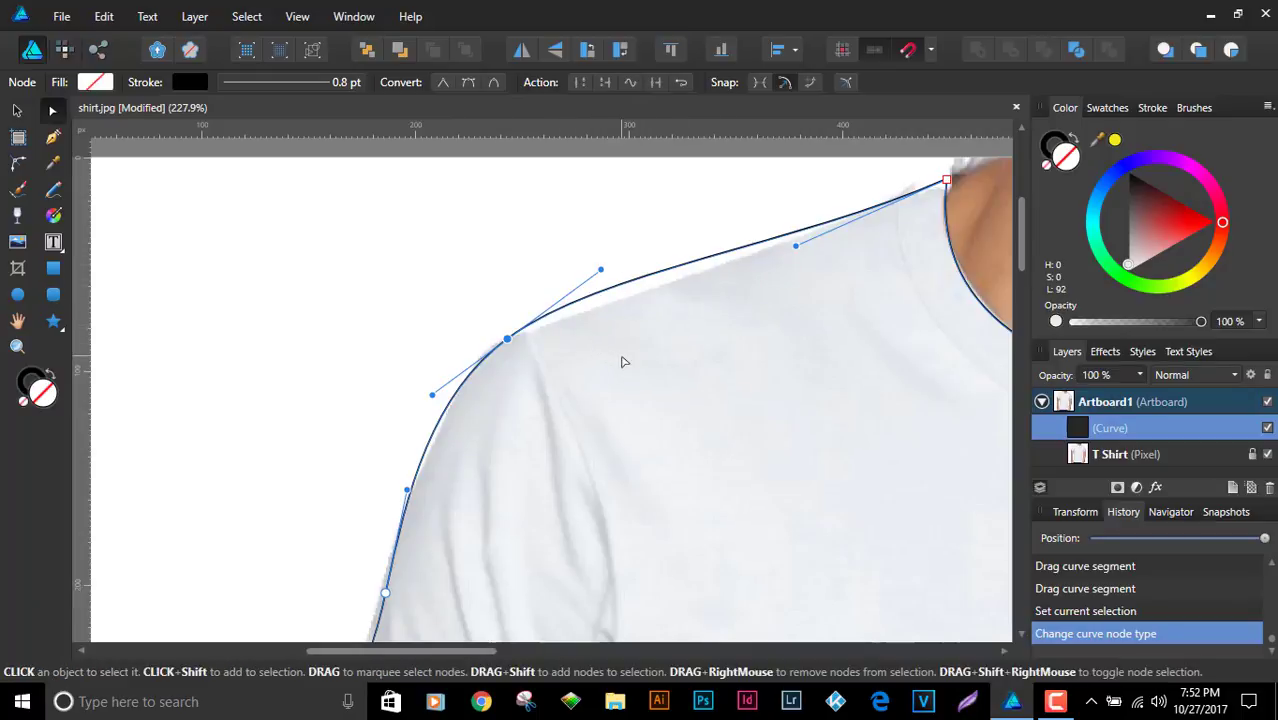
{"action": "key", "text": "ctrl+z"}
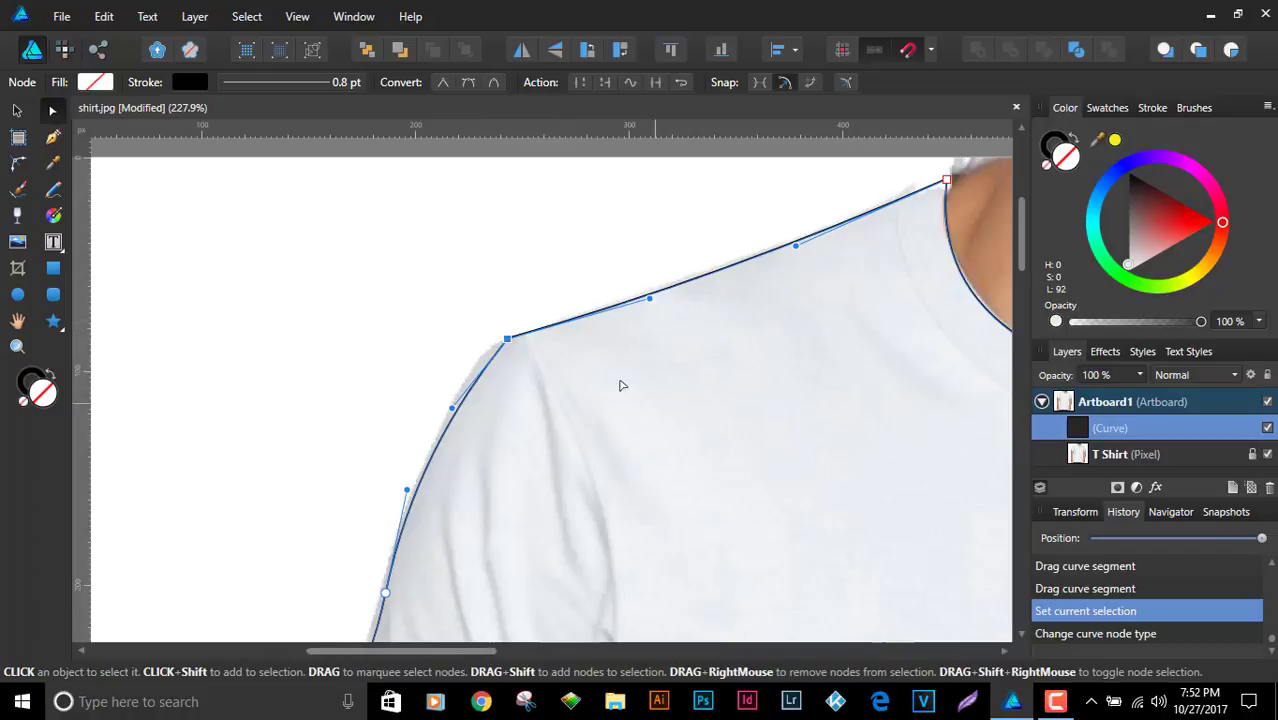
Cut the T Shirt pixel layer from Artboard1 to the clipboard
{"action": "scroll", "coordinate": [622, 379], "scroll_direction": "down", "scroll_amount": 6}
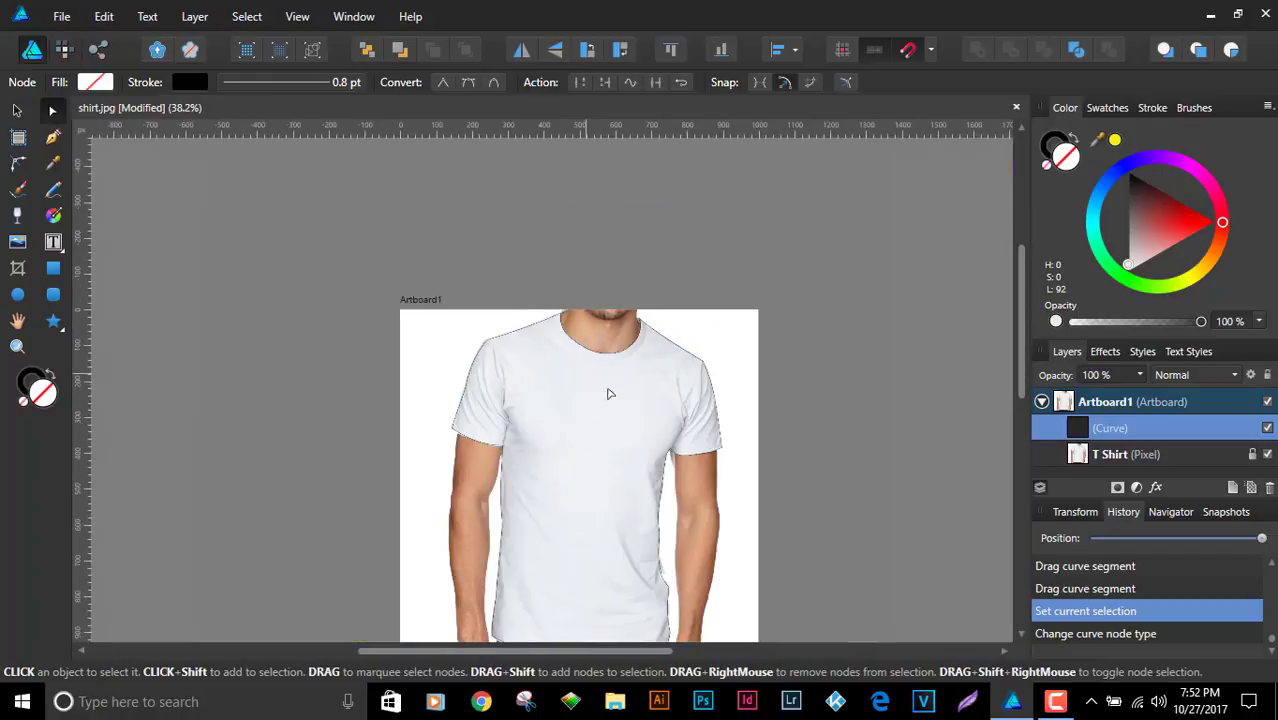
{"action": "left_click_drag", "start_coordinate": [608, 393], "coordinate": [650, 277]}
{"action": "scroll", "coordinate": [608, 362], "scroll_direction": "up", "scroll_amount": 1}
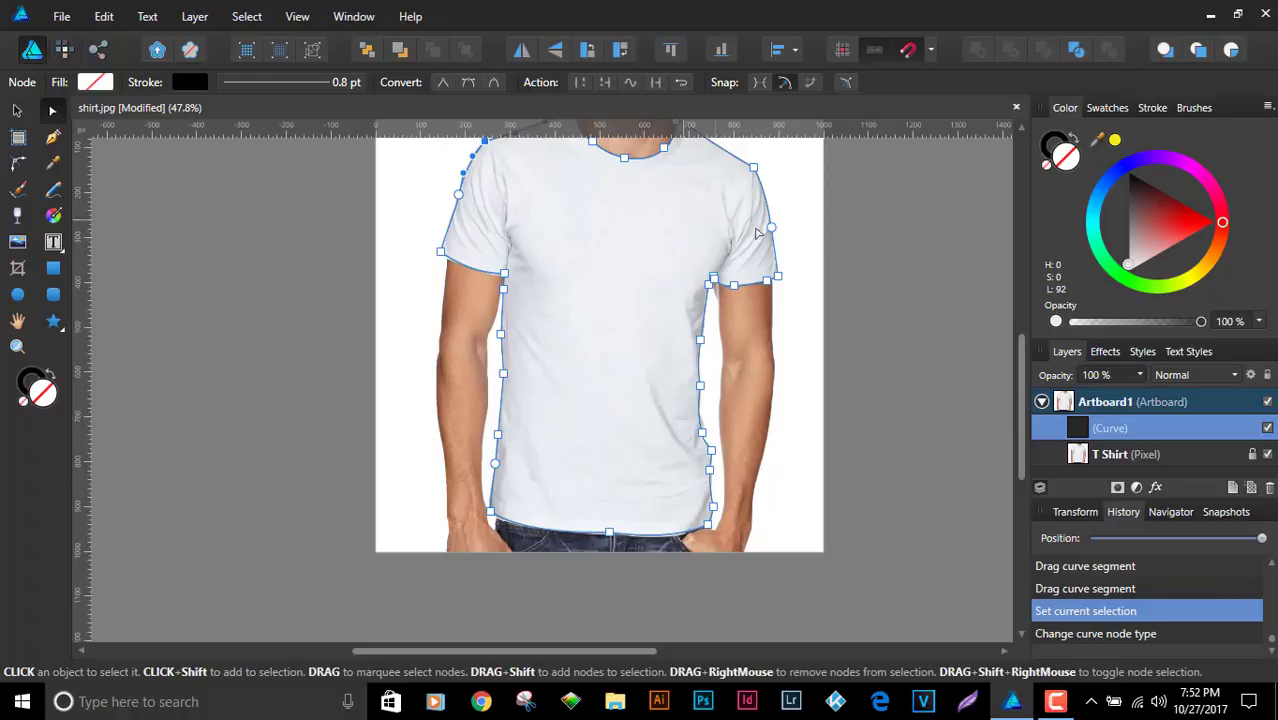
{"action": "scroll", "coordinate": [694, 233], "scroll_direction": "up", "scroll_amount": 2}
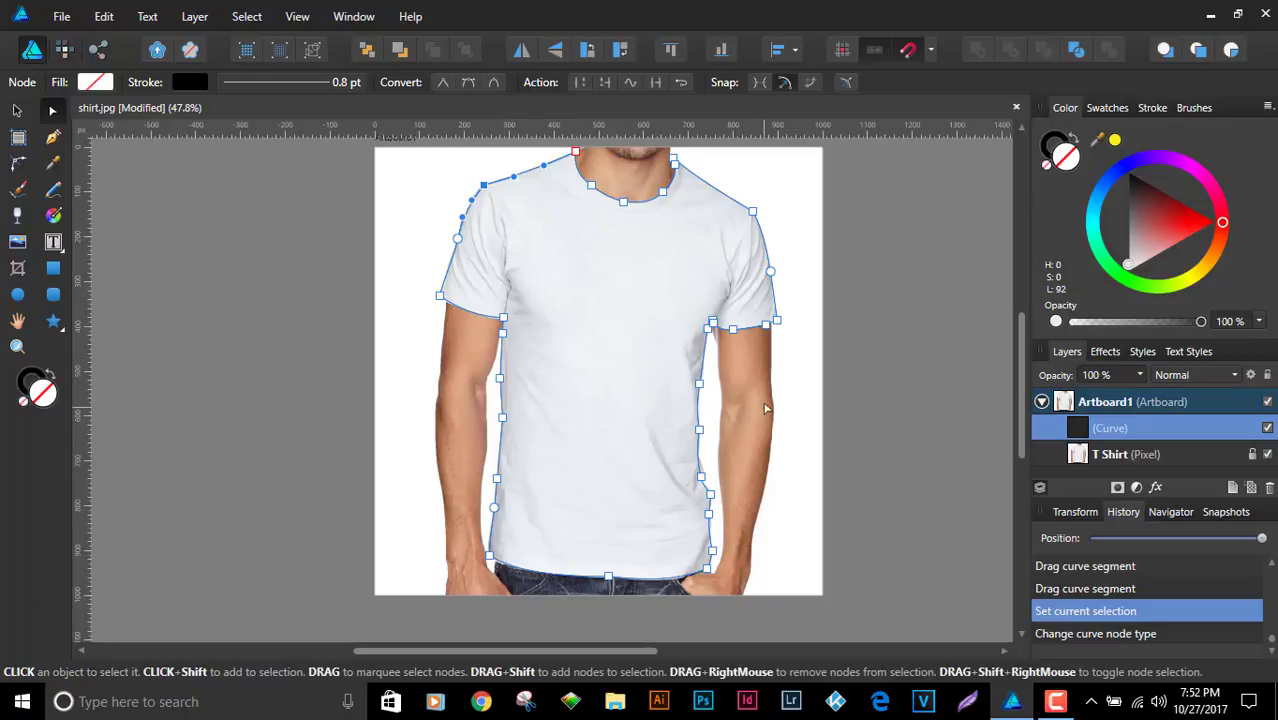
{"action": "left_click", "coordinate": [1150, 456]}
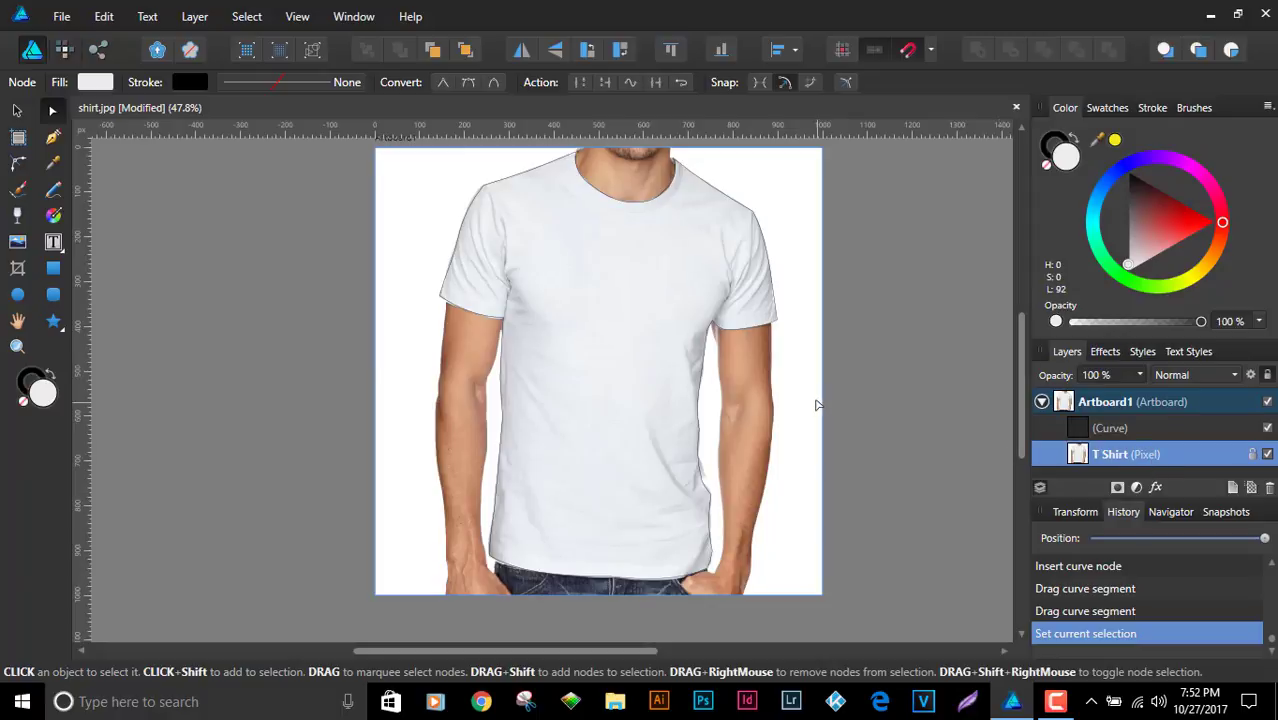
{"action": "key", "text": "ctrl+d"}
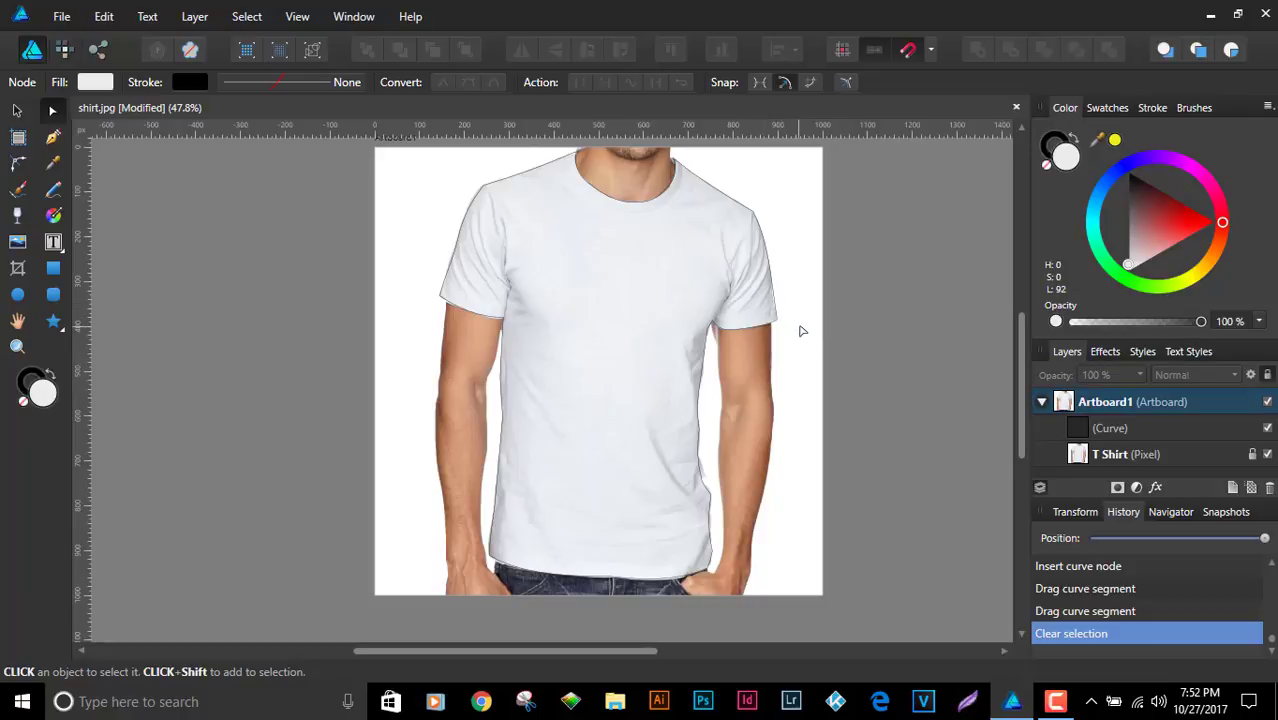
{"action": "left_click", "coordinate": [1132, 458]}
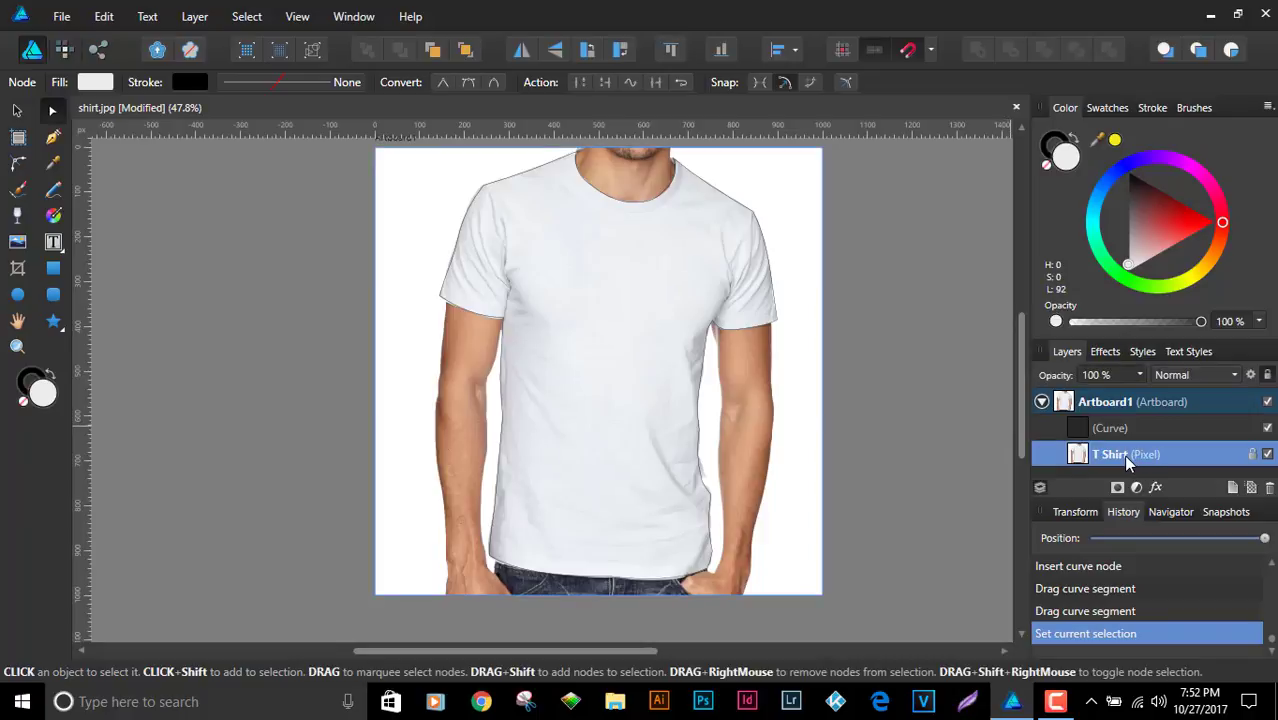
{"action": "key", "text": "ctrl+x"}
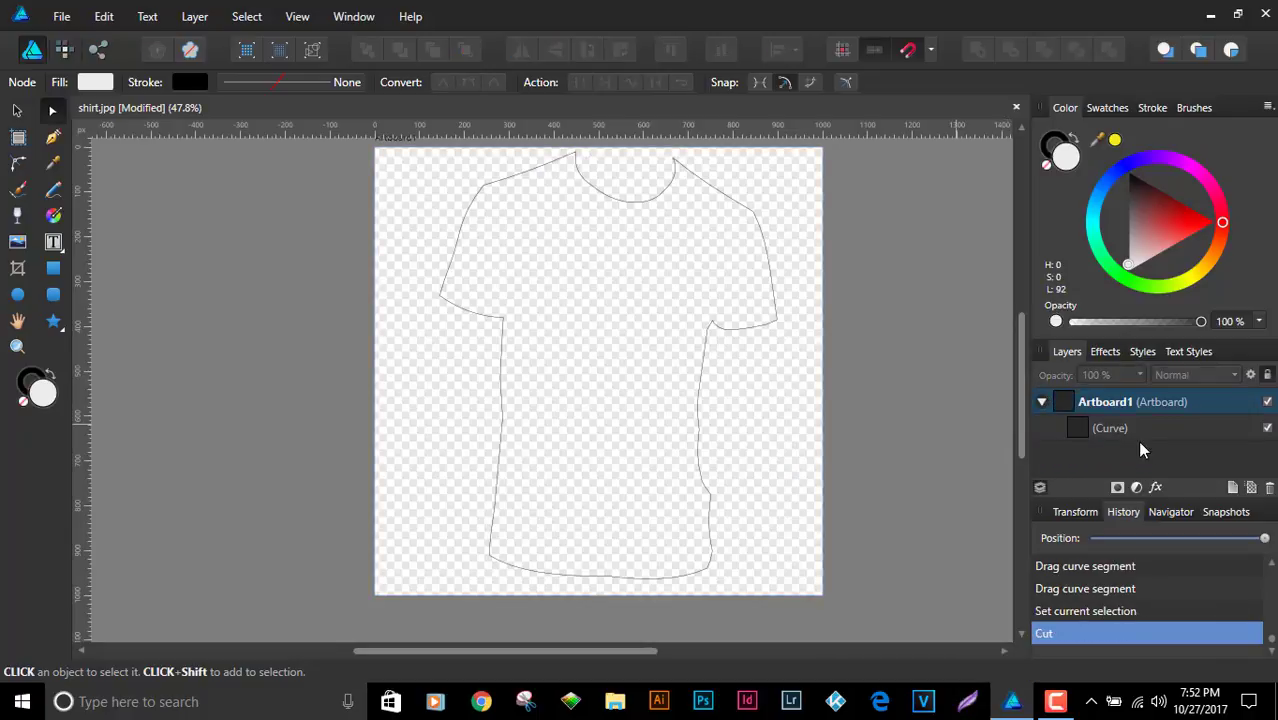
Paste the cut T Shirt layer inside the shirt-shaped curve as its clipped content and expand the curve's layer
{"action": "left_click", "coordinate": [1054, 426]}
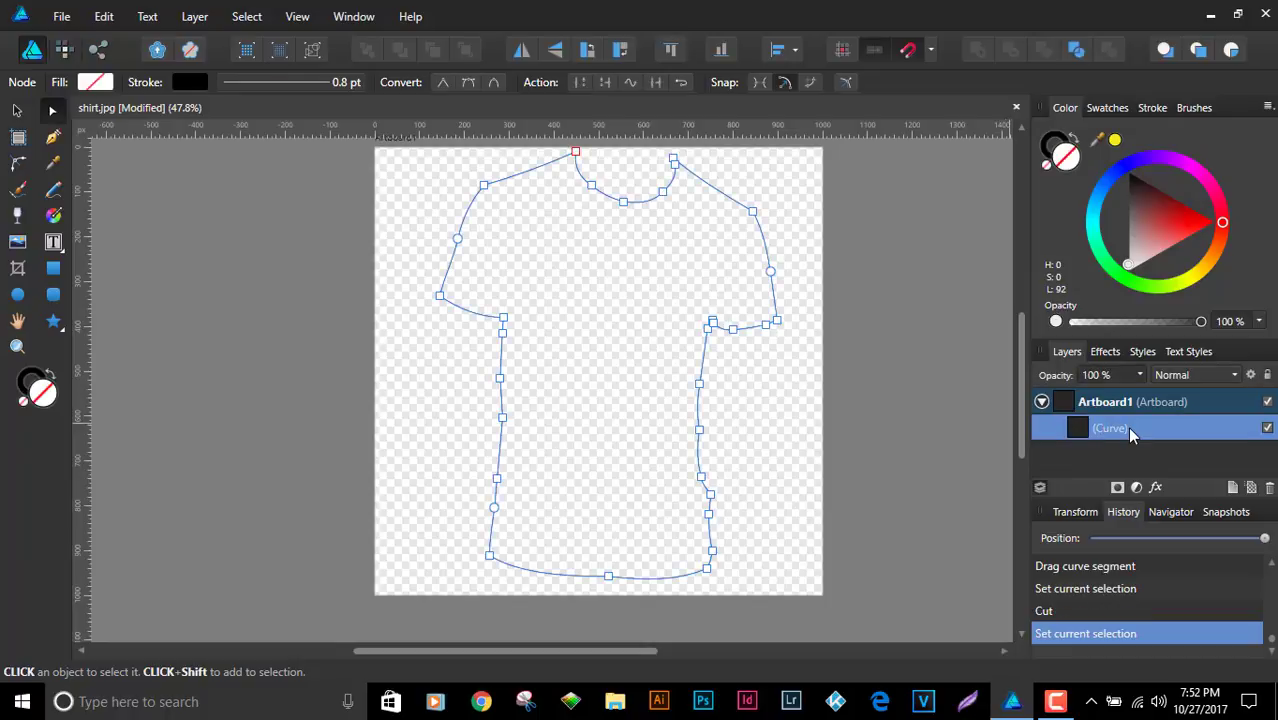
{"action": "left_click", "coordinate": [1232, 50]}
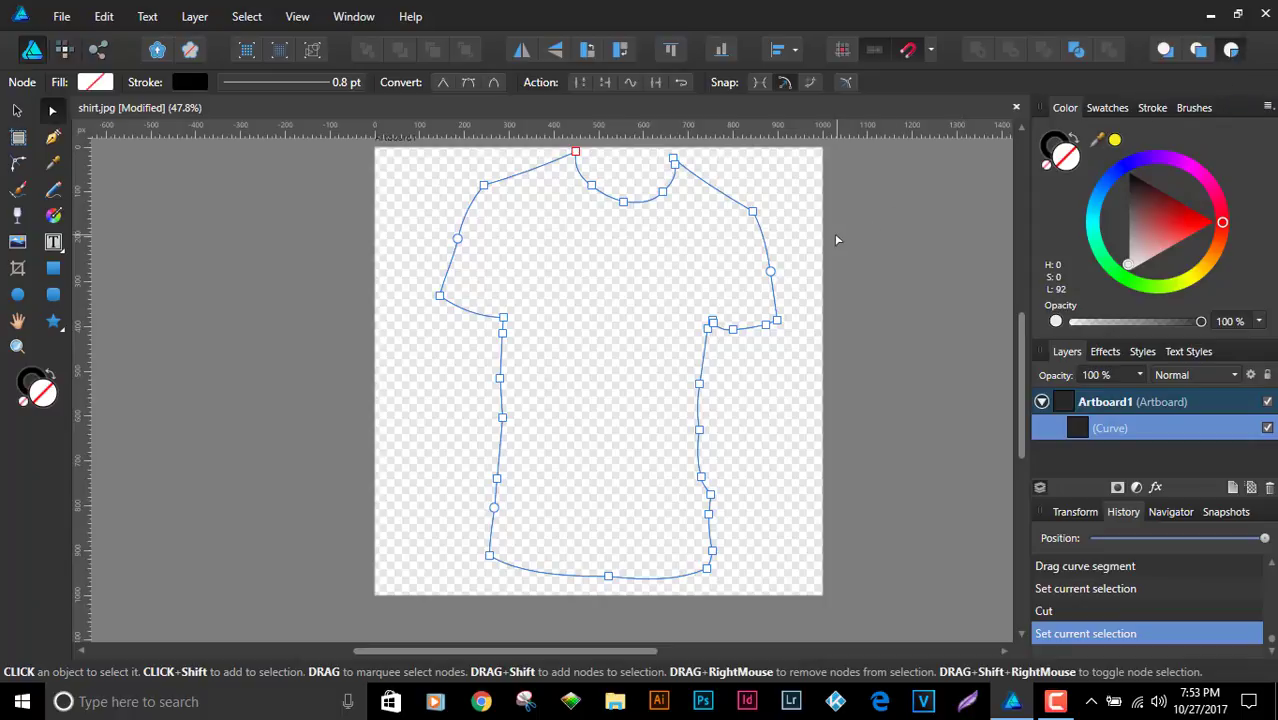
{"action": "key", "text": "ctrl+v"}
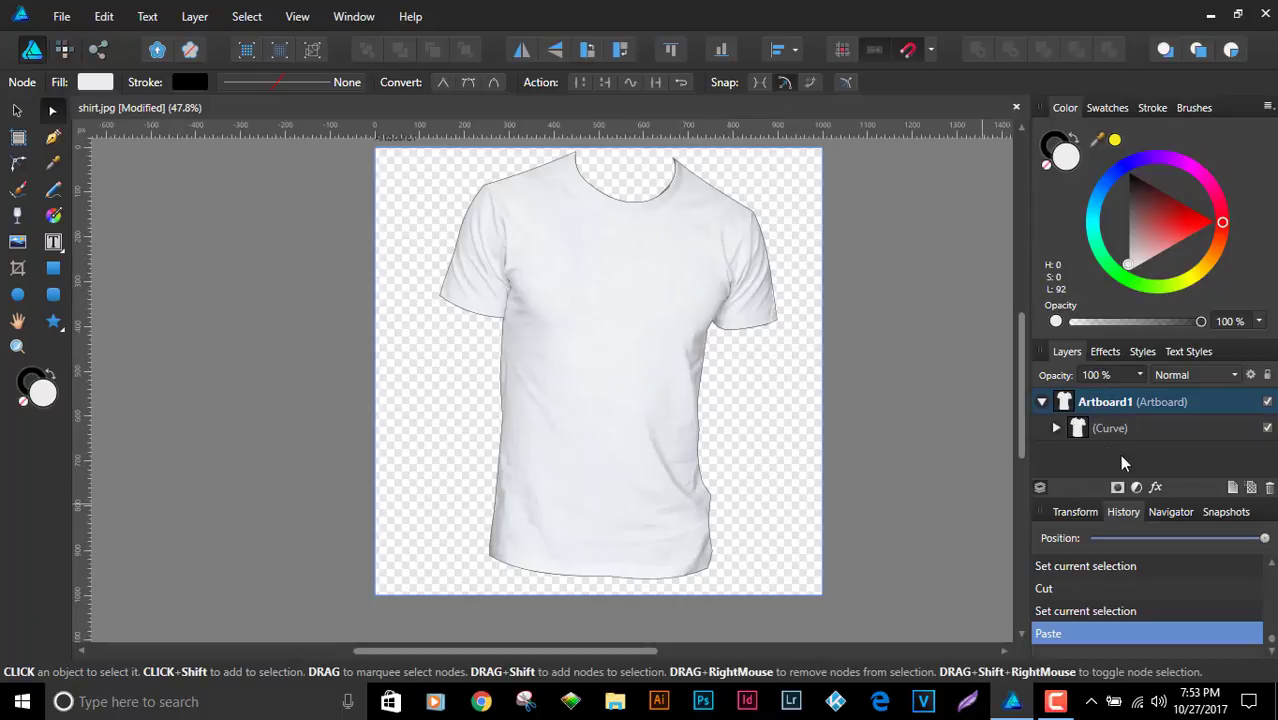
{"action": "left_click", "coordinate": [1055, 428]}
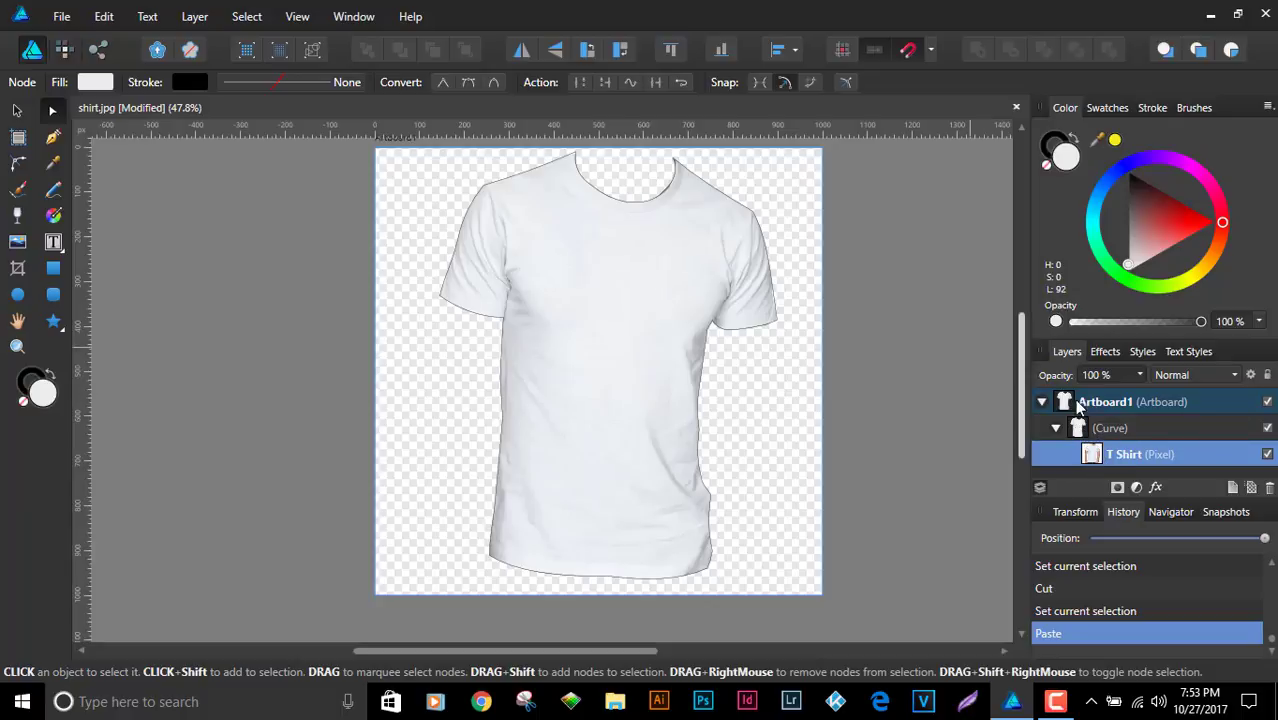
Reduce the shirt curve's stroke width to 0 pt and set its stroke colour to none
{"action": "scroll", "coordinate": [577, 167], "scroll_direction": "up", "scroll_amount": 5}
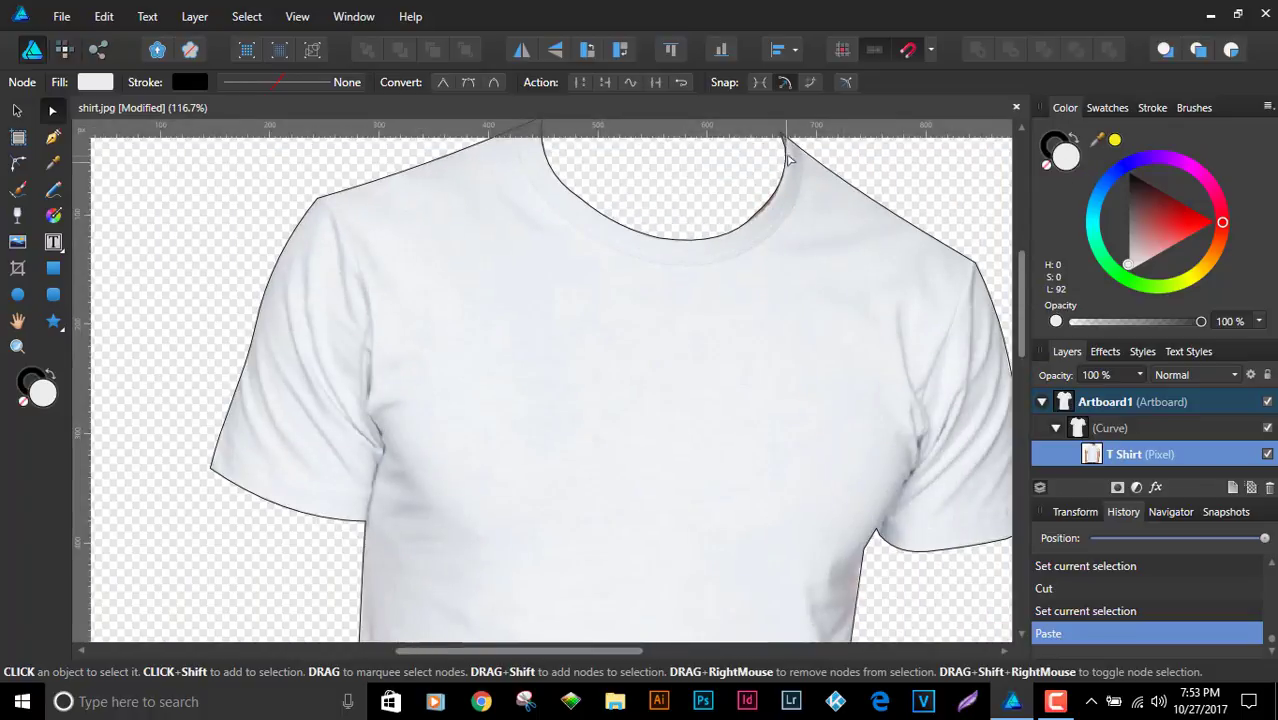
{"action": "left_click", "coordinate": [1148, 424]}
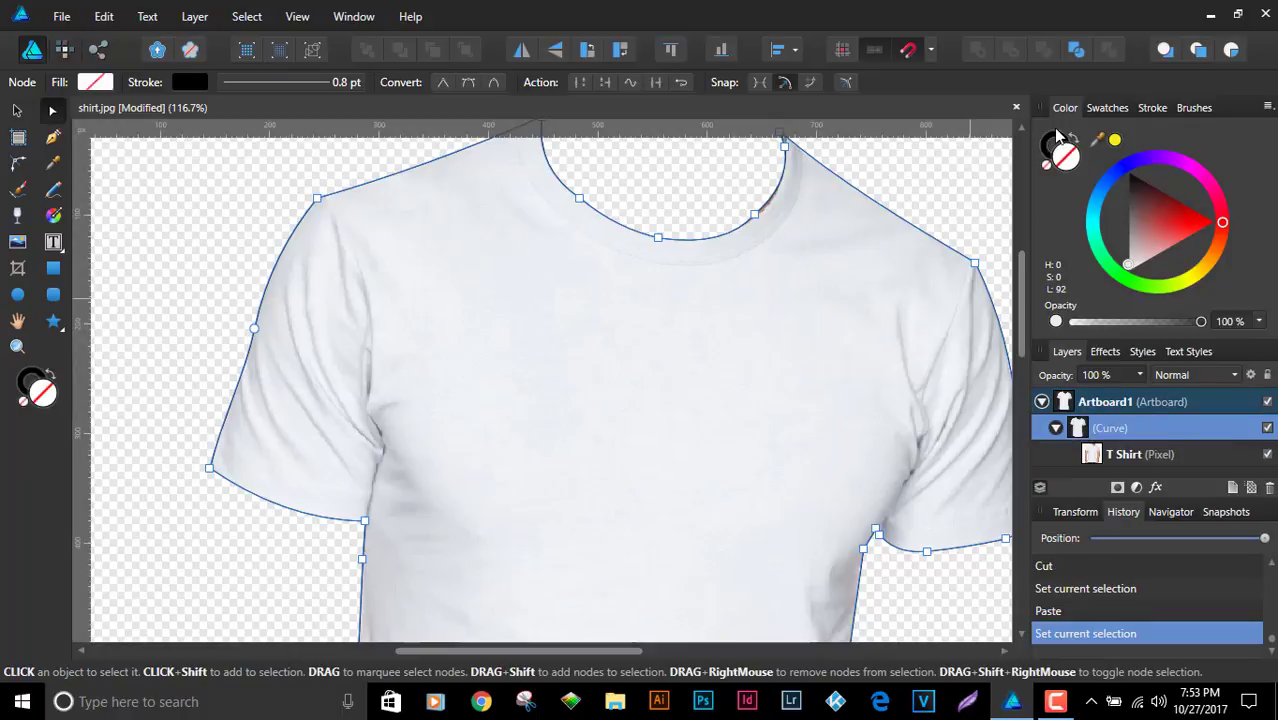
{"action": "left_click", "coordinate": [352, 88]}
{"action": "mouse_move", "coordinate": [288, 157]}
{"action": "left_mouse_down"}
{"action": "mouse_move", "coordinate": [170, 178]}
{"action": "mouse_move", "coordinate": [168, 165]}
{"action": "left_mouse_up"}
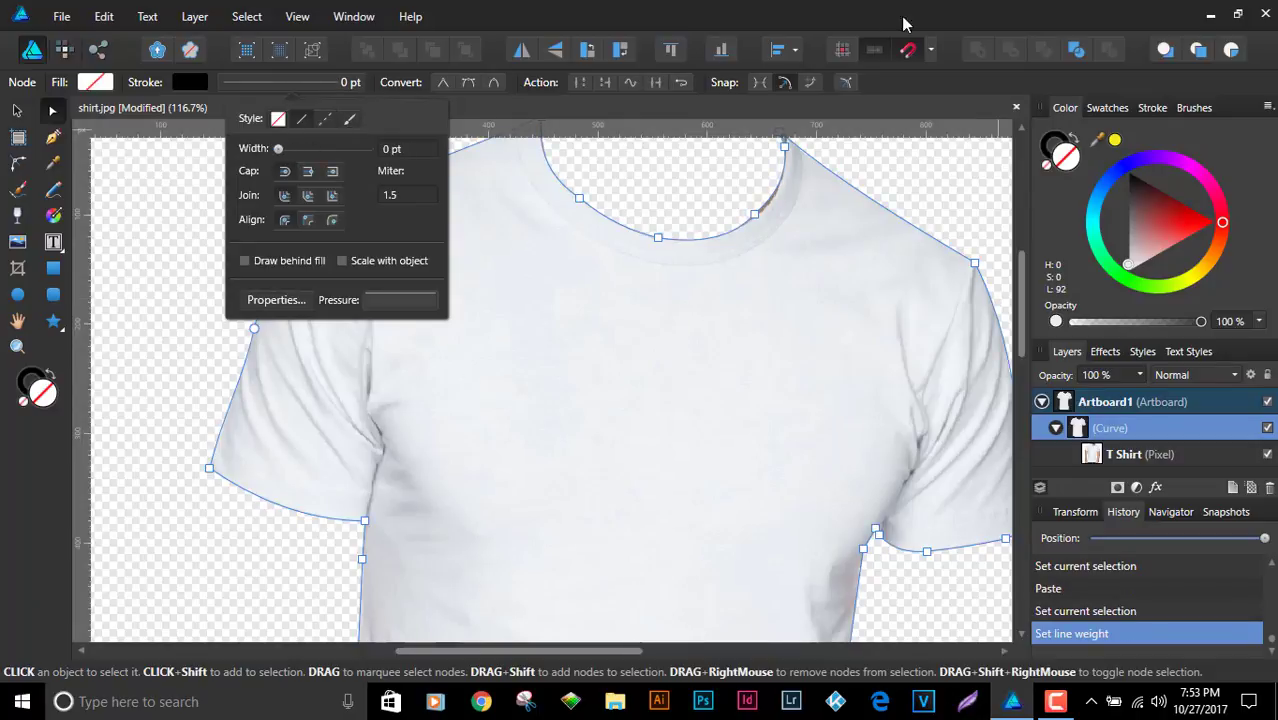
{"action": "left_click", "coordinate": [1057, 145]}
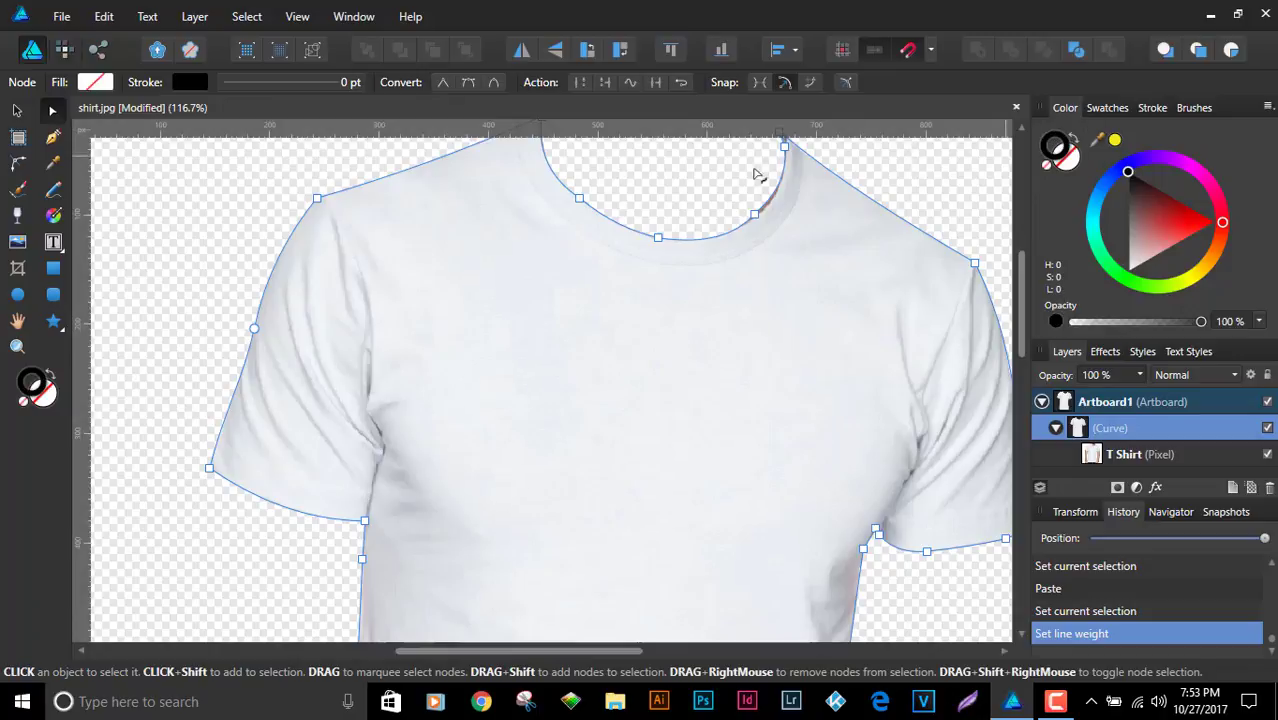
{"action": "left_click", "coordinate": [1047, 167]}
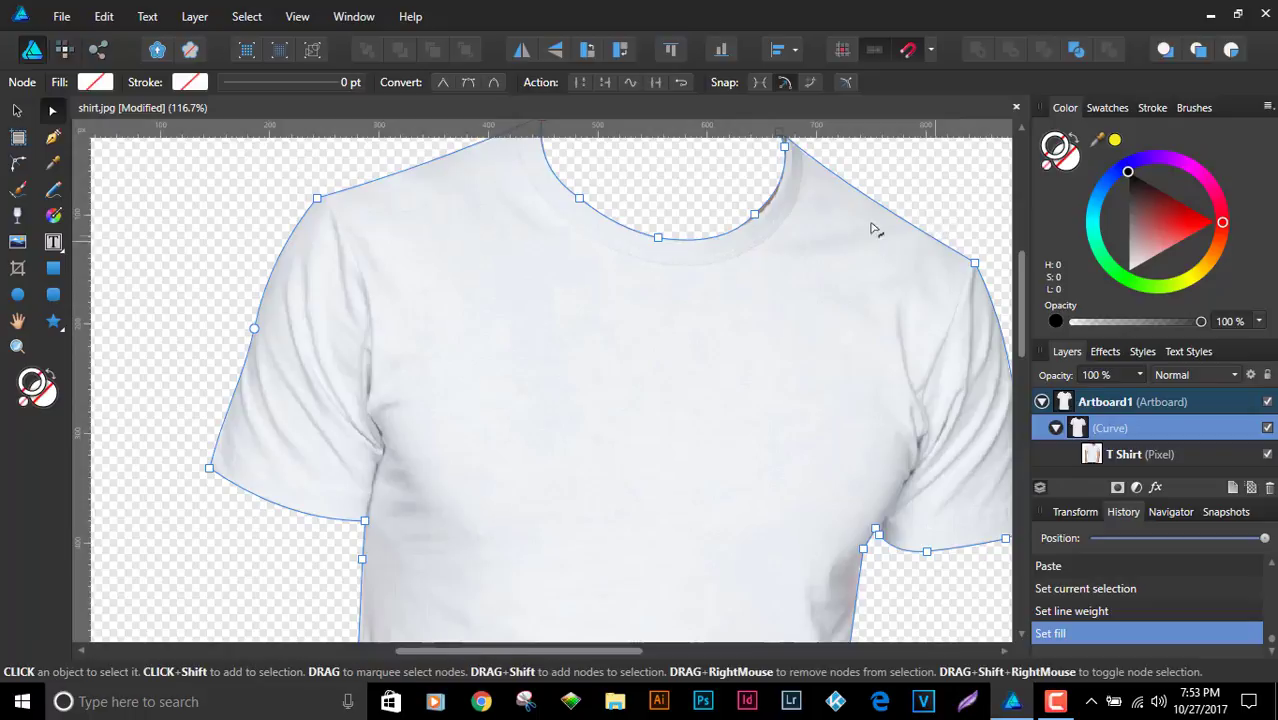
Move the neckline's lower-right node onto the collar edge and adjust the curve handle at the left collar tip
{"action": "scroll", "coordinate": [872, 230], "scroll_direction": "up", "scroll_amount": 5}
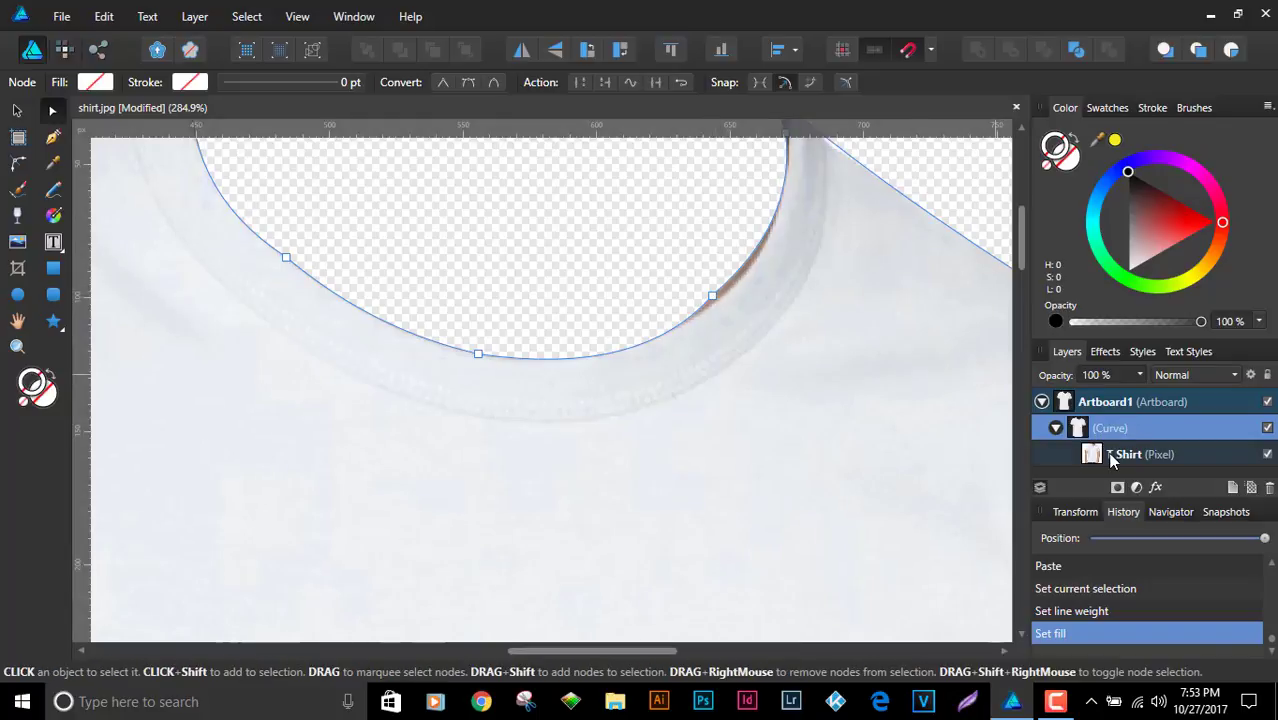
{"action": "left_click_drag", "start_coordinate": [710, 296], "coordinate": [736, 287]}
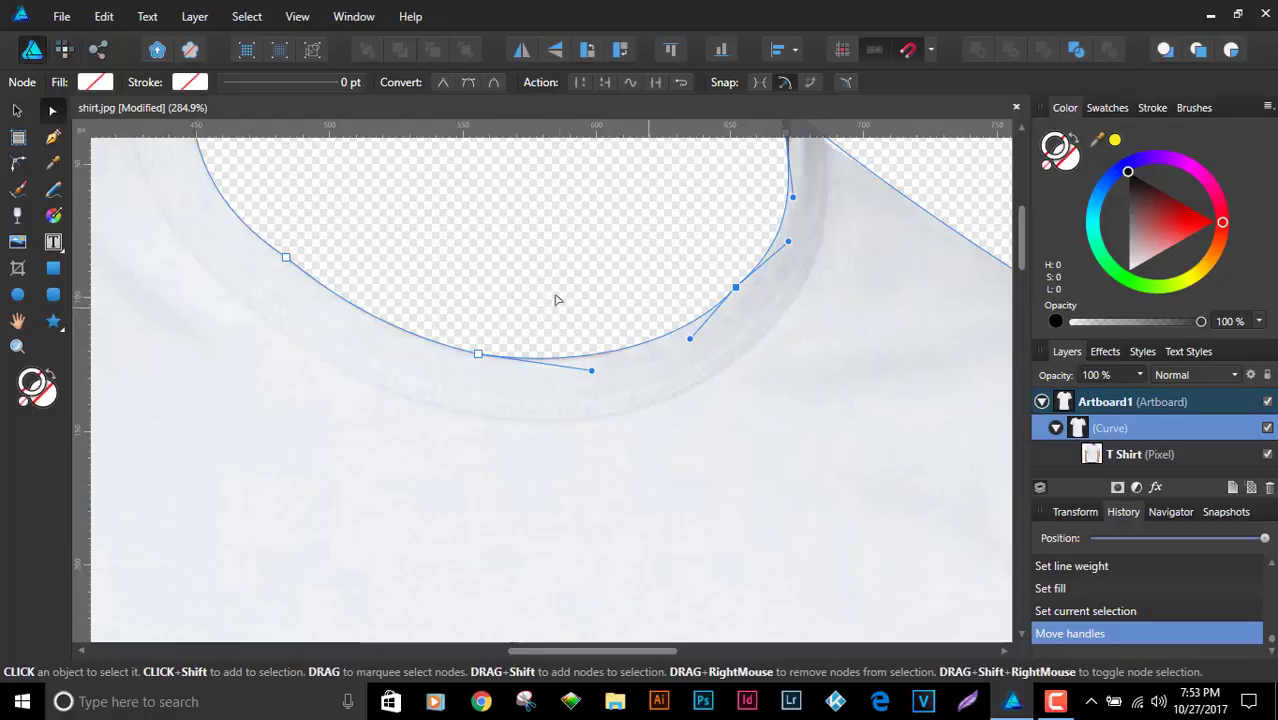
{"action": "scroll", "coordinate": [505, 269], "scroll_direction": "down", "scroll_amount": 3}
{"action": "scroll", "coordinate": [565, 300], "scroll_direction": "up", "scroll_amount": 6}
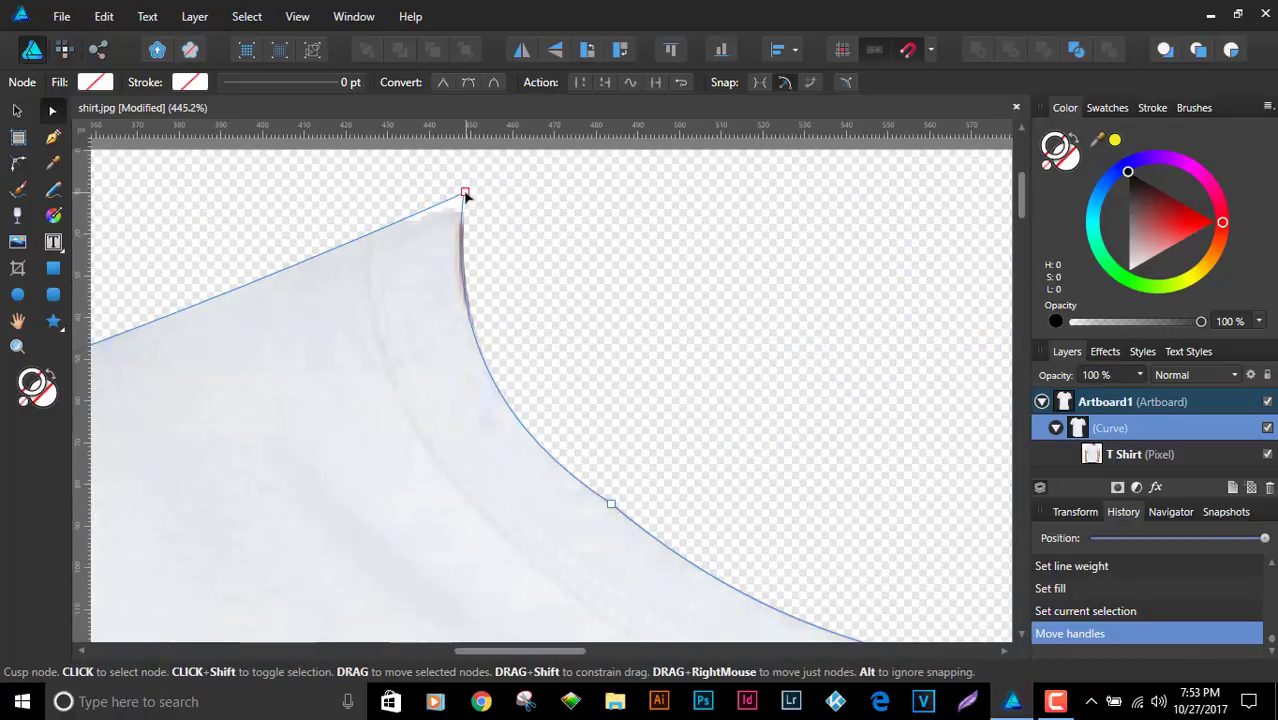
{"action": "left_click", "coordinate": [465, 194]}
{"action": "left_click_drag", "start_coordinate": [440, 336], "coordinate": [441, 333]}
{"action": "left_click_drag", "start_coordinate": [630, 309], "coordinate": [125, 362]}
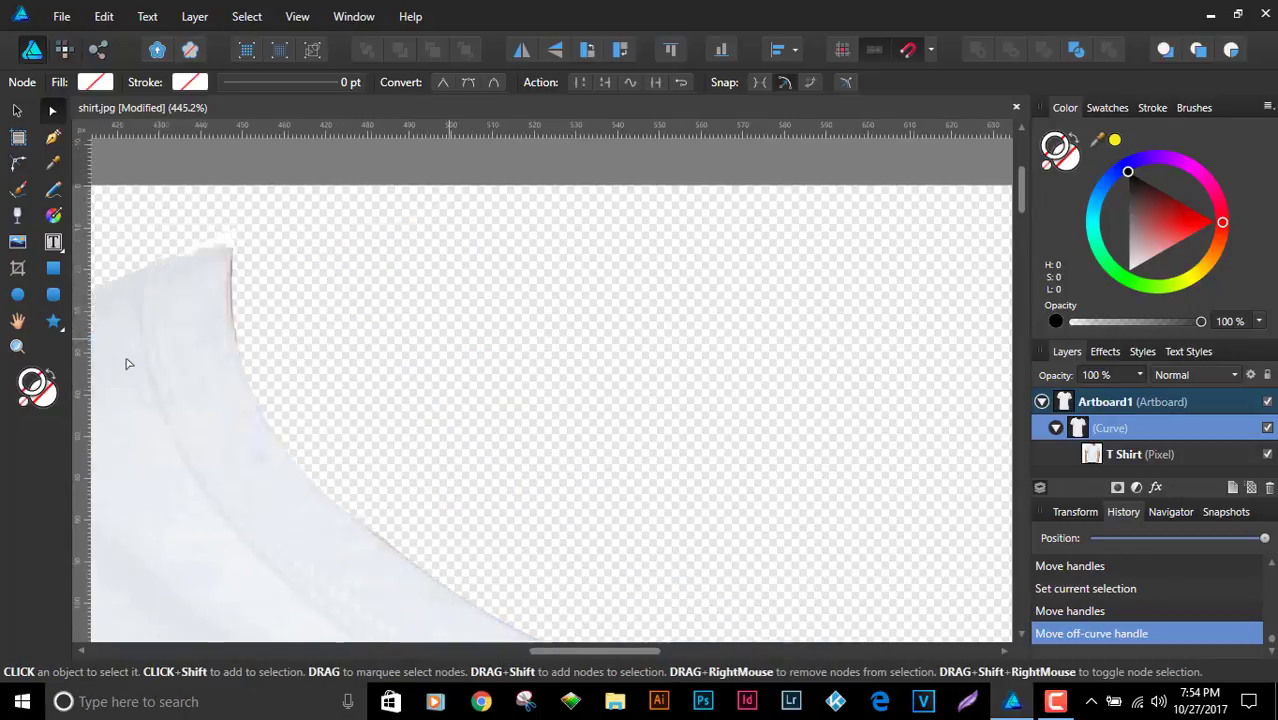
Move the right collar tip node and the node just below it inward onto the shirt fabric
{"action": "left_click_drag", "start_coordinate": [685, 357], "coordinate": [551, 391]}
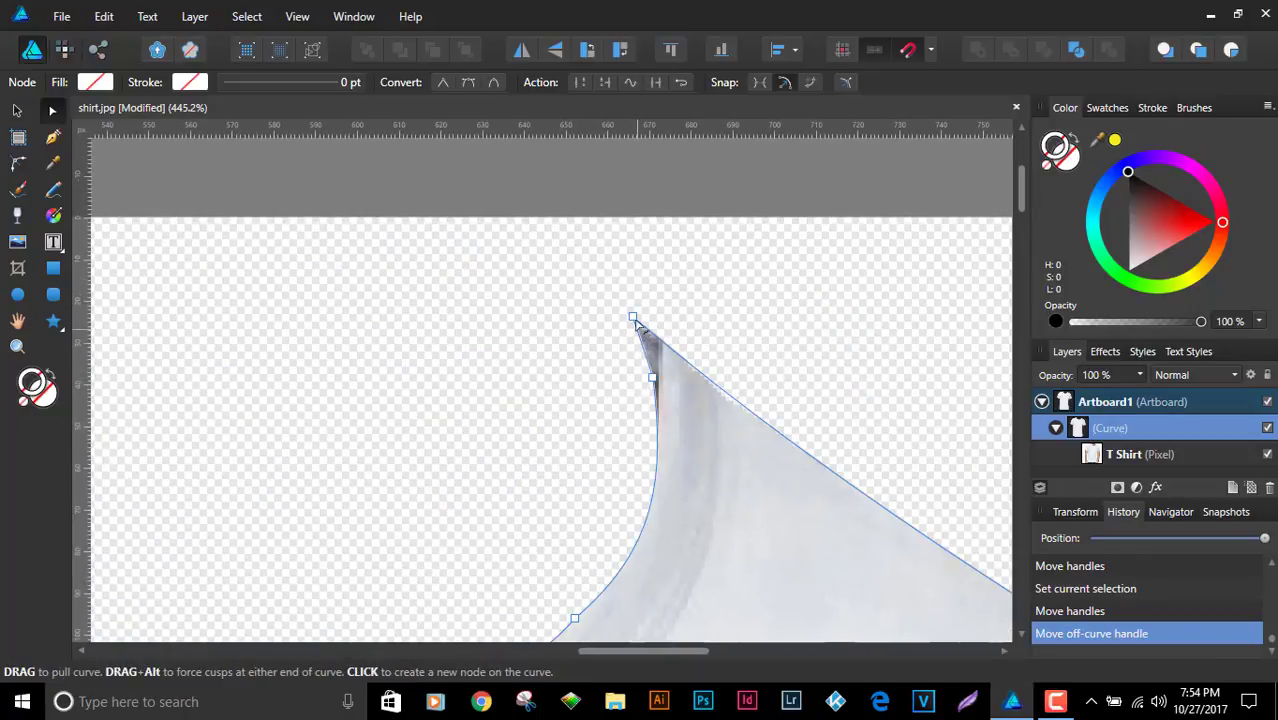
{"action": "left_click_drag", "start_coordinate": [634, 319], "coordinate": [661, 379]}
{"action": "left_click", "coordinate": [658, 382]}
Examine the sleeve, armpit and side edges of the cut-out shirt for leftover background
{"action": "scroll", "coordinate": [700, 378], "scroll_direction": "down", "scroll_amount": 5}
{"action": "scroll", "coordinate": [673, 223], "scroll_direction": "down", "scroll_amount": 3}
{"action": "scroll", "coordinate": [816, 394], "scroll_direction": "right", "scroll_amount": 4}
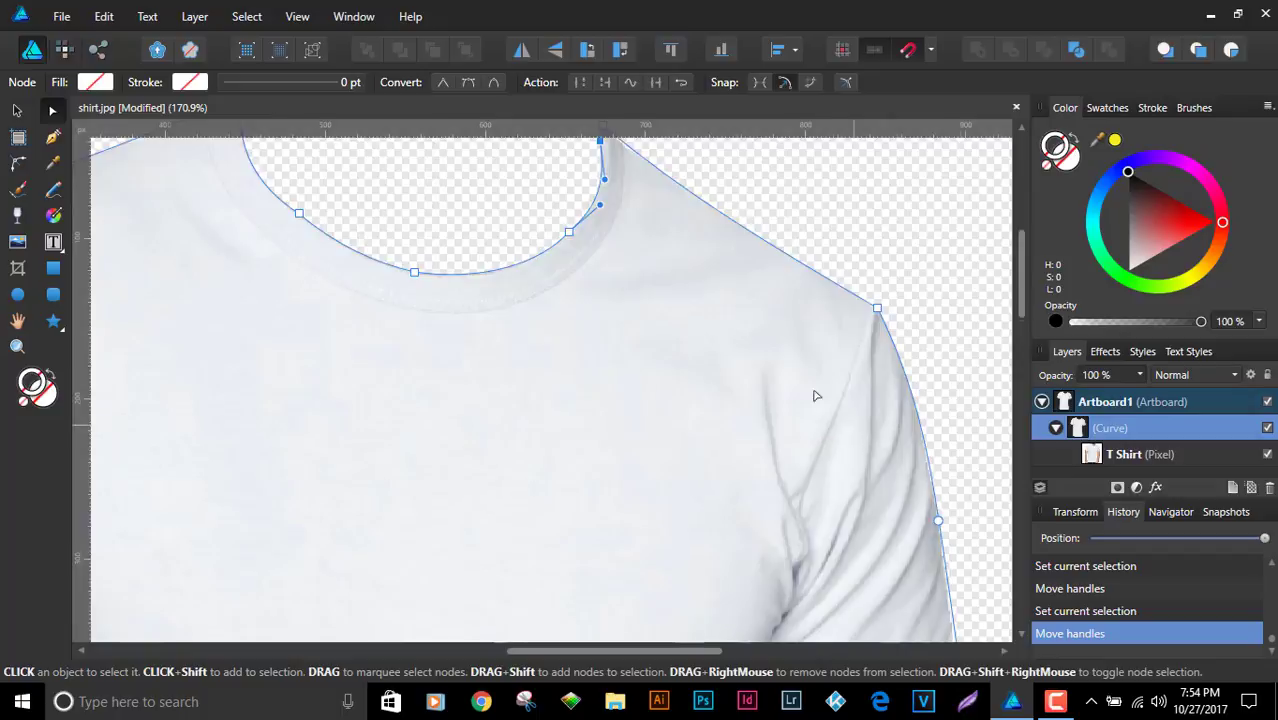
{"action": "scroll", "coordinate": [762, 366], "scroll_direction": "down", "scroll_amount": 2}
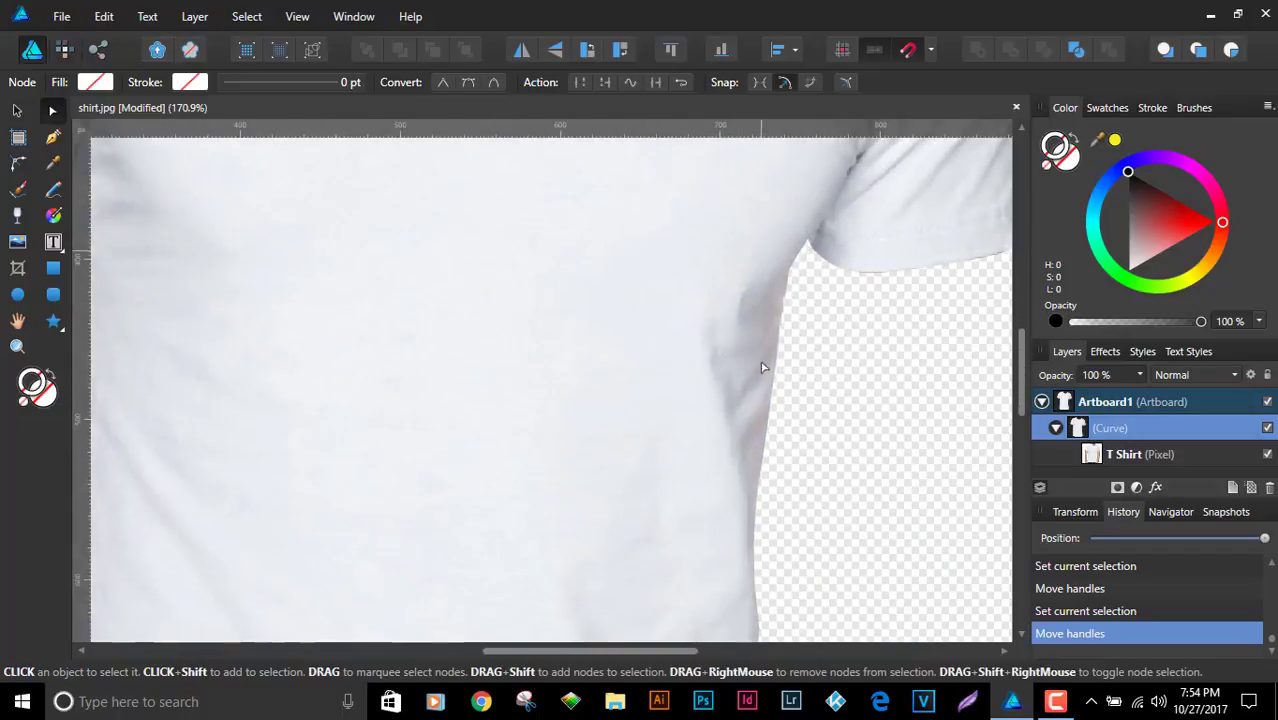
{"action": "scroll", "coordinate": [668, 398], "scroll_direction": "down", "scroll_amount": 3}
{"action": "scroll", "coordinate": [668, 398], "scroll_direction": "up", "scroll_amount": 2}
{"action": "scroll", "coordinate": [405, 322], "scroll_direction": "up", "scroll_amount": 3}
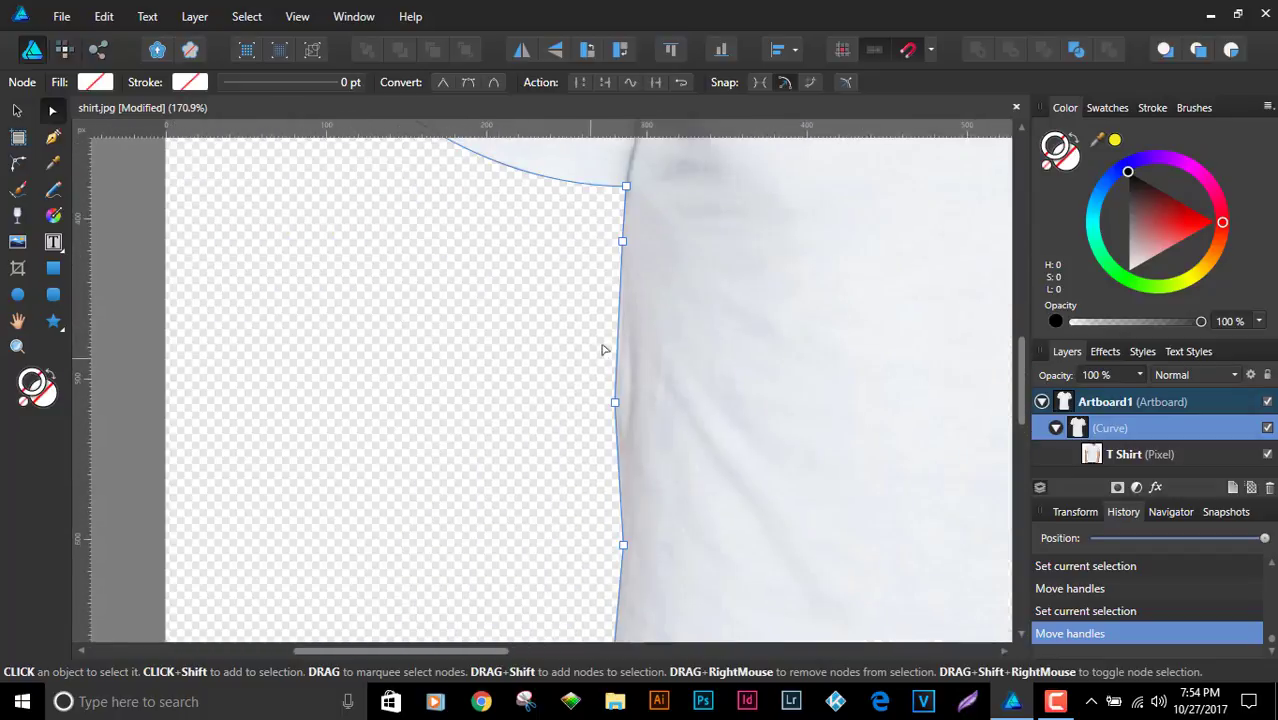
{"action": "left_click", "coordinate": [490, 340]}
{"action": "scroll", "coordinate": [535, 350], "scroll_direction": "down", "scroll_amount": 3}
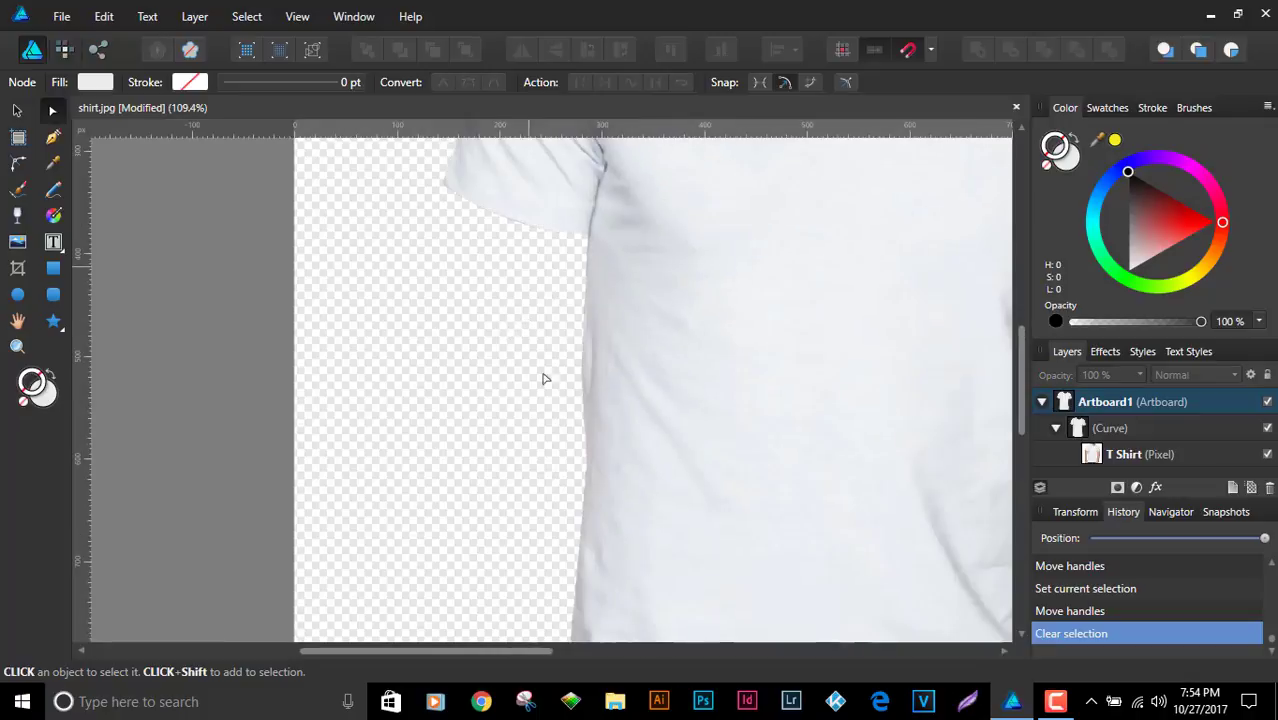
{"action": "scroll", "coordinate": [545, 416], "scroll_direction": "down", "scroll_amount": 2}
{"action": "scroll", "coordinate": [637, 276], "scroll_direction": "up", "scroll_amount": 2}
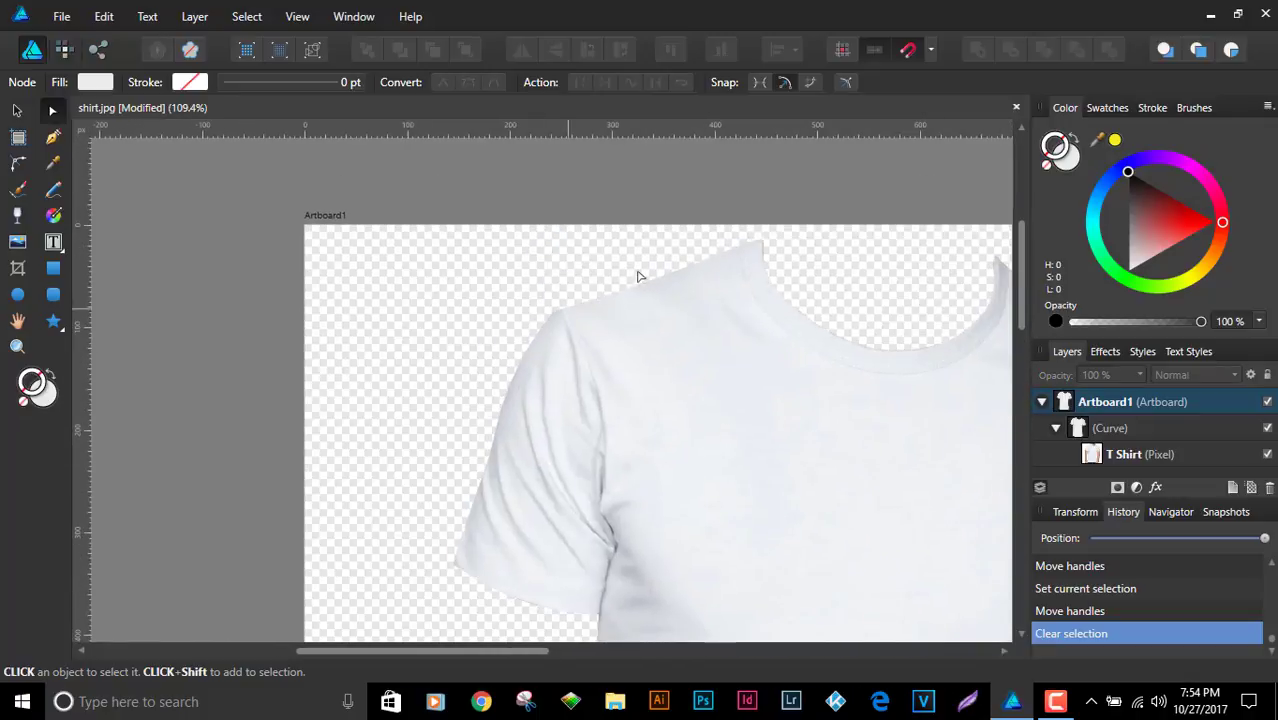
Reposition the neckline's lowest node on the collar edge so that no skin is left inside the curve
{"action": "left_click_drag", "start_coordinate": [815, 346], "coordinate": [778, 377]}
{"action": "left_click", "coordinate": [752, 376]}
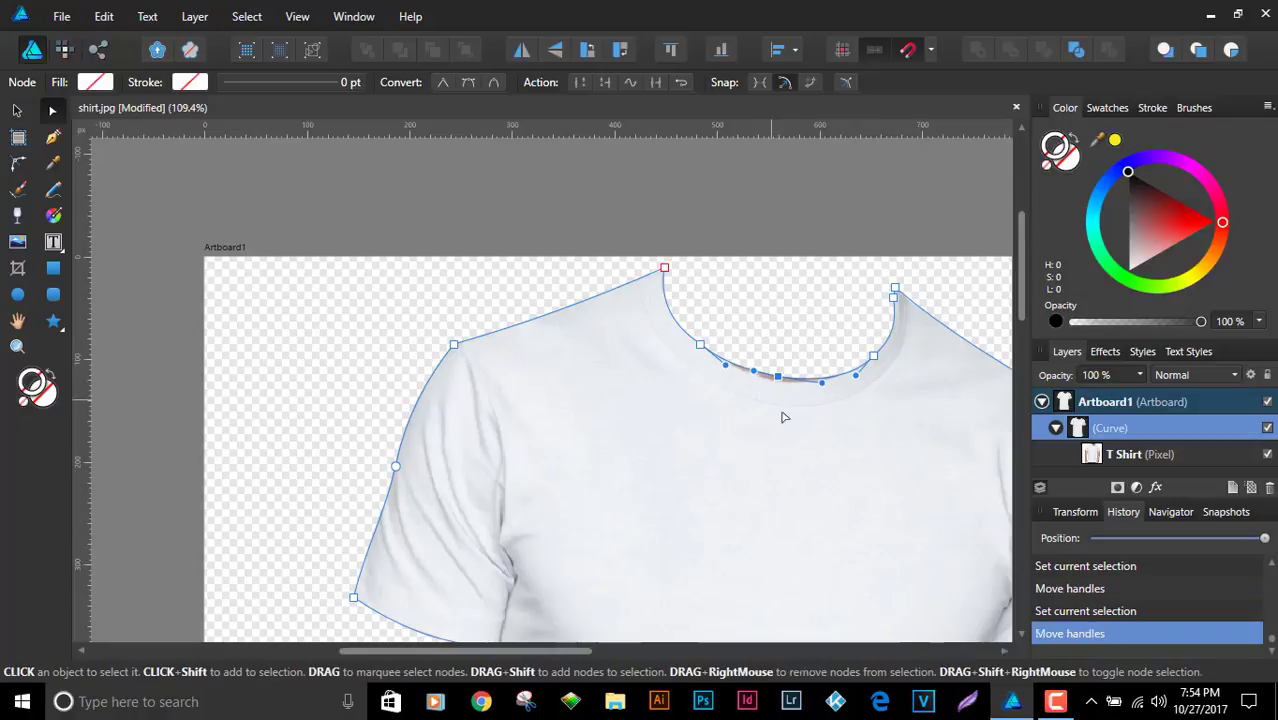
{"action": "left_click", "coordinate": [407, 349]}
{"action": "scroll", "coordinate": [745, 370], "scroll_direction": "up", "scroll_amount": 3}
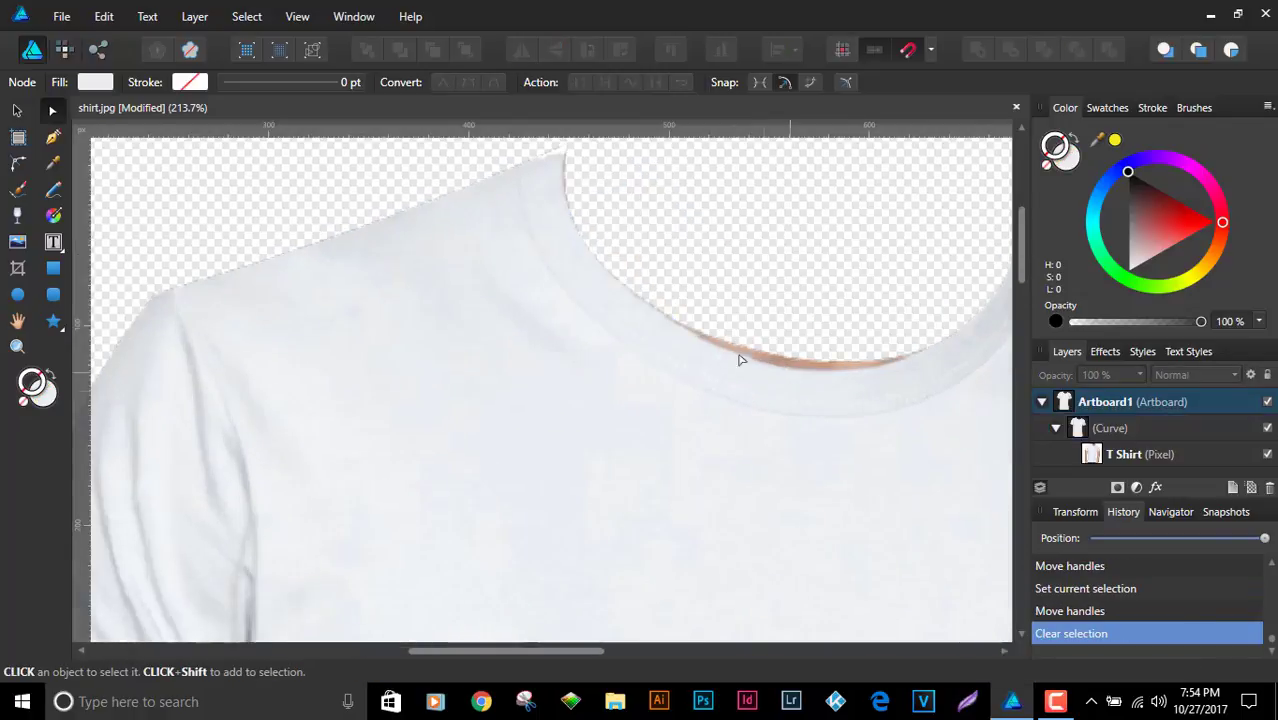
{"action": "left_click", "coordinate": [788, 365]}
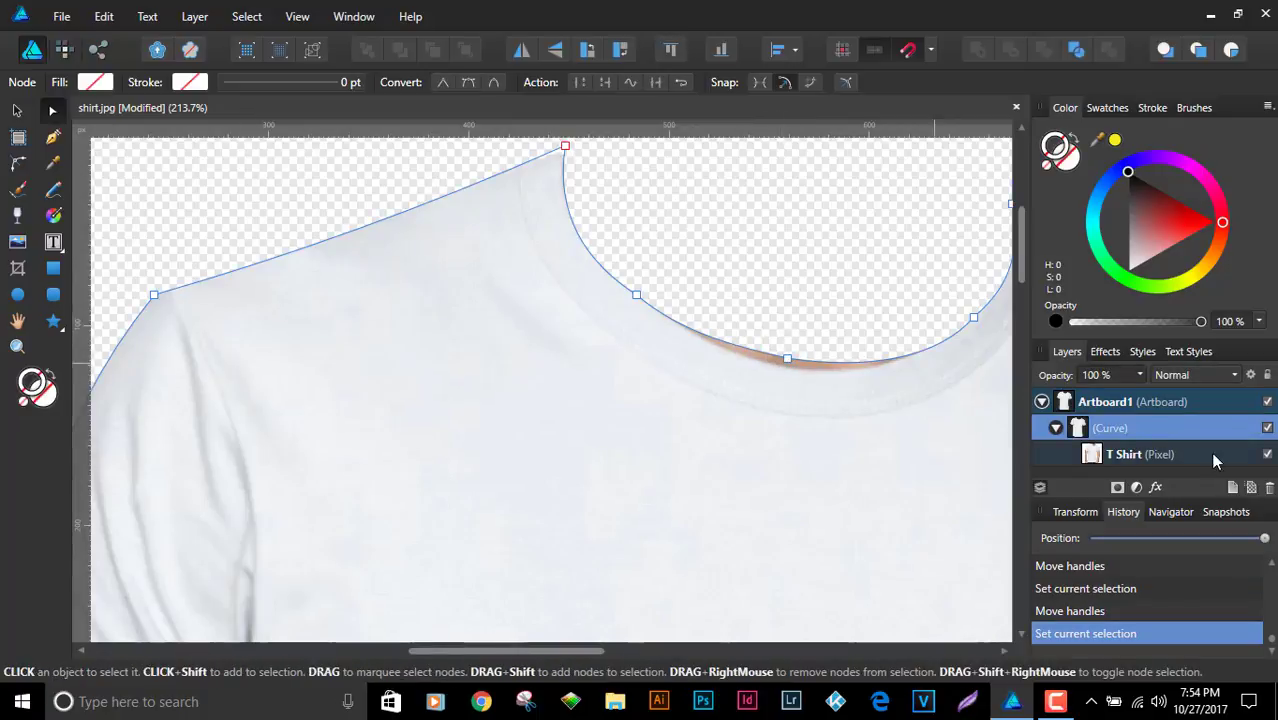
{"action": "left_click_drag", "start_coordinate": [788, 364], "coordinate": [785, 372]}
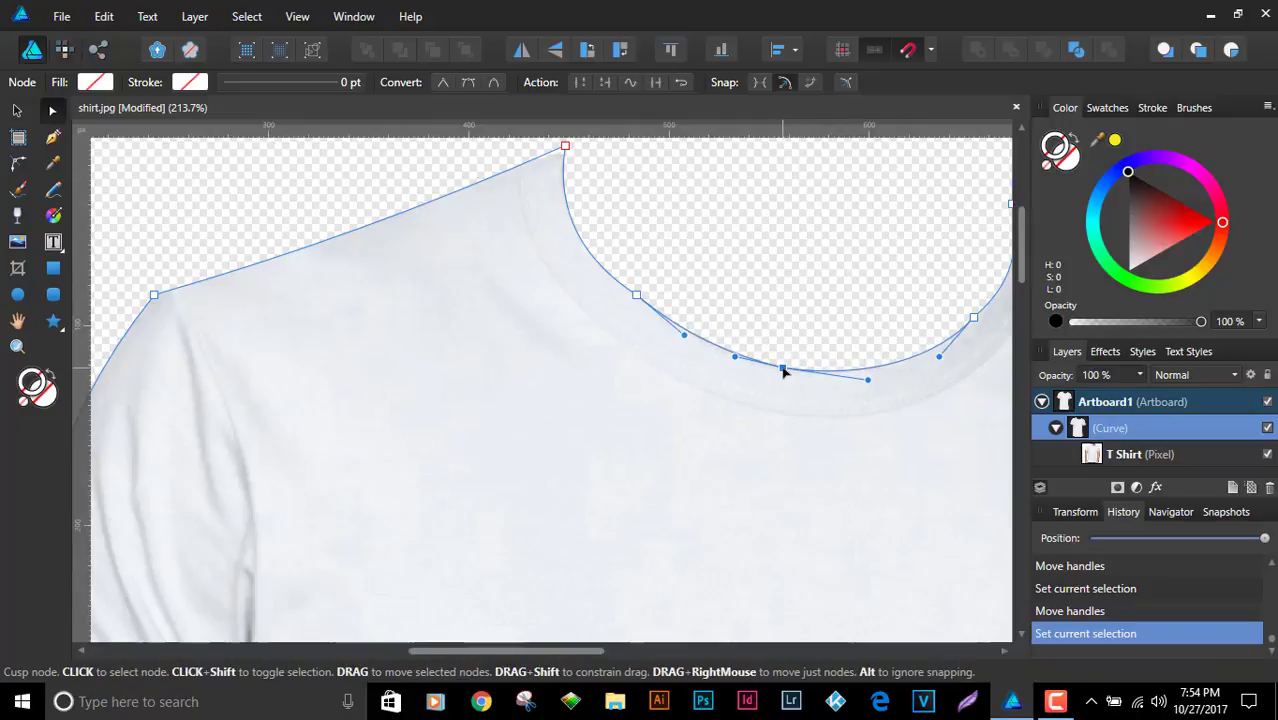
{"action": "left_click", "coordinate": [753, 291]}
{"action": "scroll", "coordinate": [785, 322], "scroll_direction": "down", "scroll_amount": 5}
{"action": "scroll", "coordinate": [706, 258], "scroll_direction": "up", "scroll_amount": 1}
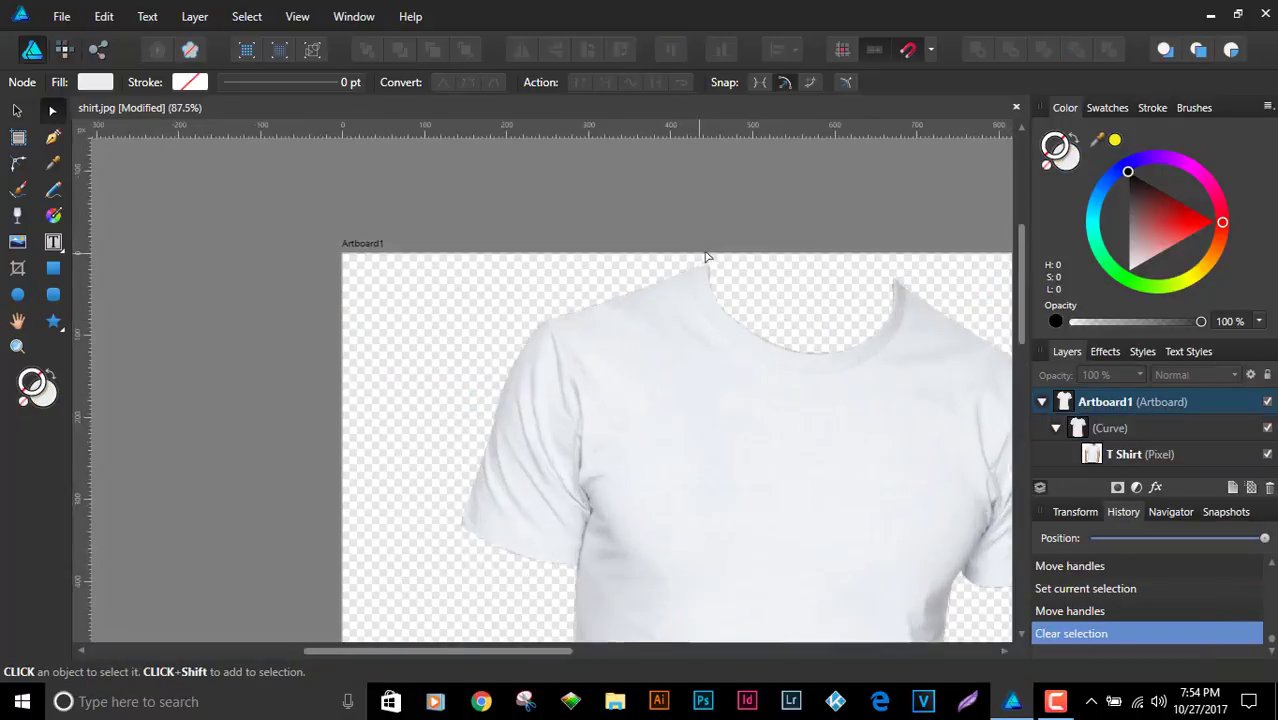
Bend the neckline segment just below the left collar tip to follow the collar's inner edge
{"action": "scroll", "coordinate": [706, 258], "scroll_direction": "up", "scroll_amount": 8}
{"action": "left_click", "coordinate": [688, 312]}
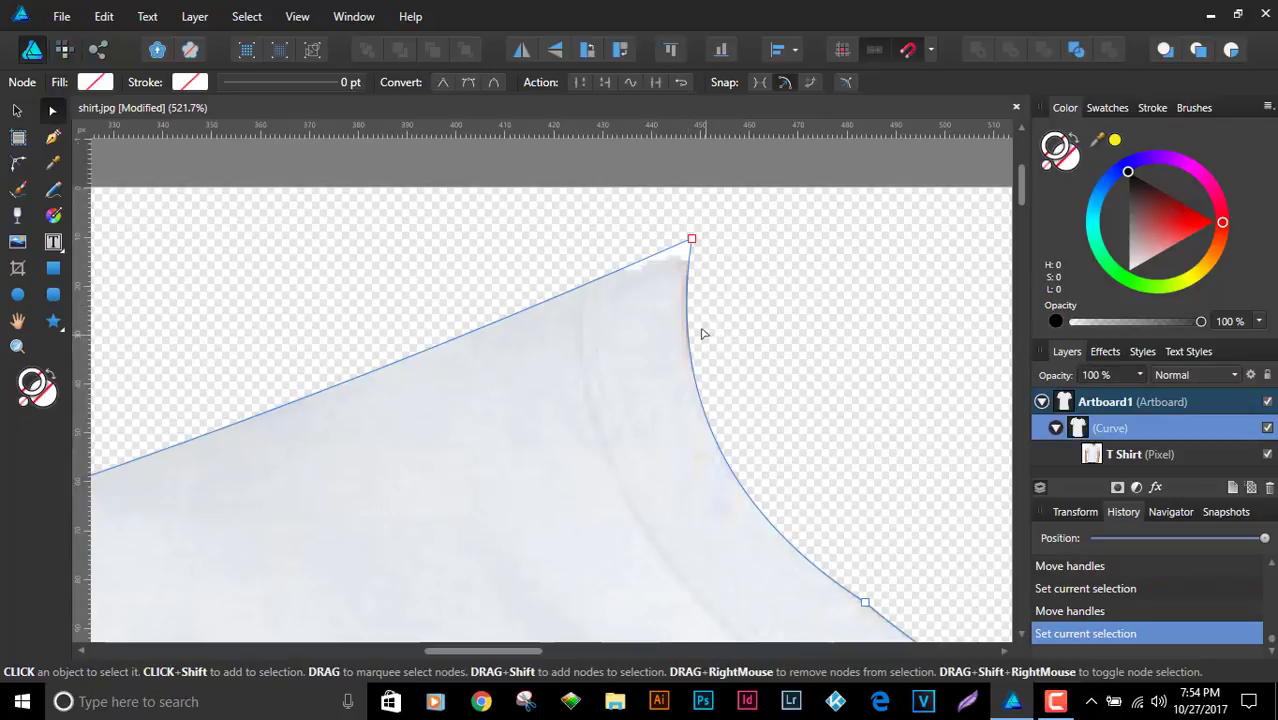
{"action": "left_click_drag", "start_coordinate": [681, 321], "coordinate": [690, 324]}
{"action": "left_click", "coordinate": [730, 308]}
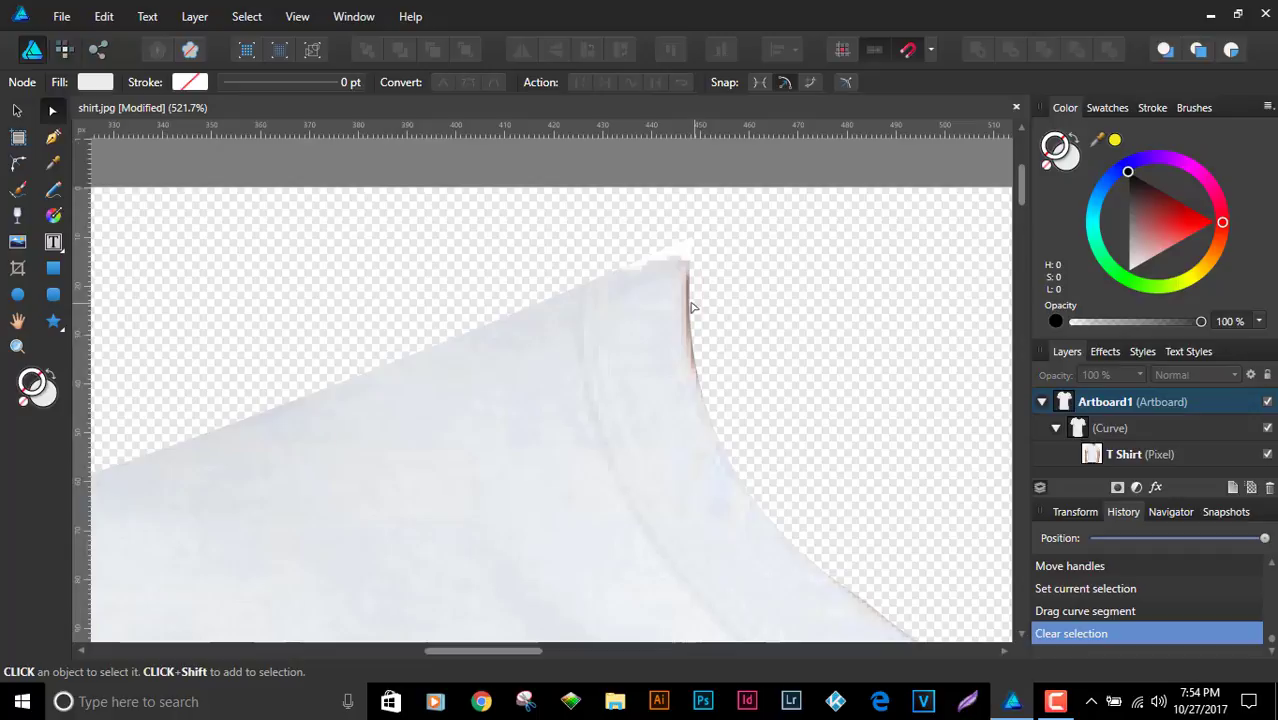
{"action": "left_click", "coordinate": [694, 326]}
{"action": "left_click_drag", "start_coordinate": [688, 324], "coordinate": [700, 326]}
{"action": "left_click", "coordinate": [752, 323]}
{"action": "scroll", "coordinate": [805, 351], "scroll_direction": "down", "scroll_amount": 6}
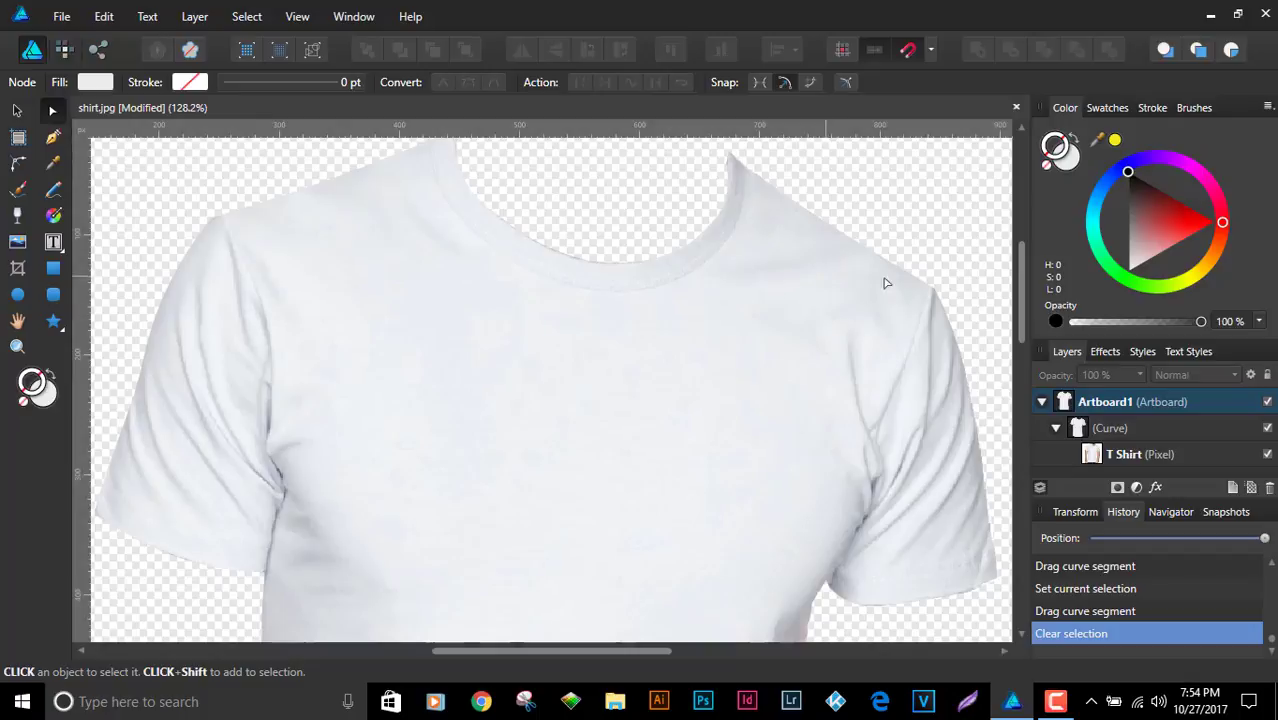
{"action": "scroll", "coordinate": [847, 284], "scroll_direction": "down", "scroll_amount": 3}
{"action": "scroll", "coordinate": [787, 250], "scroll_direction": "down", "scroll_amount": 3}
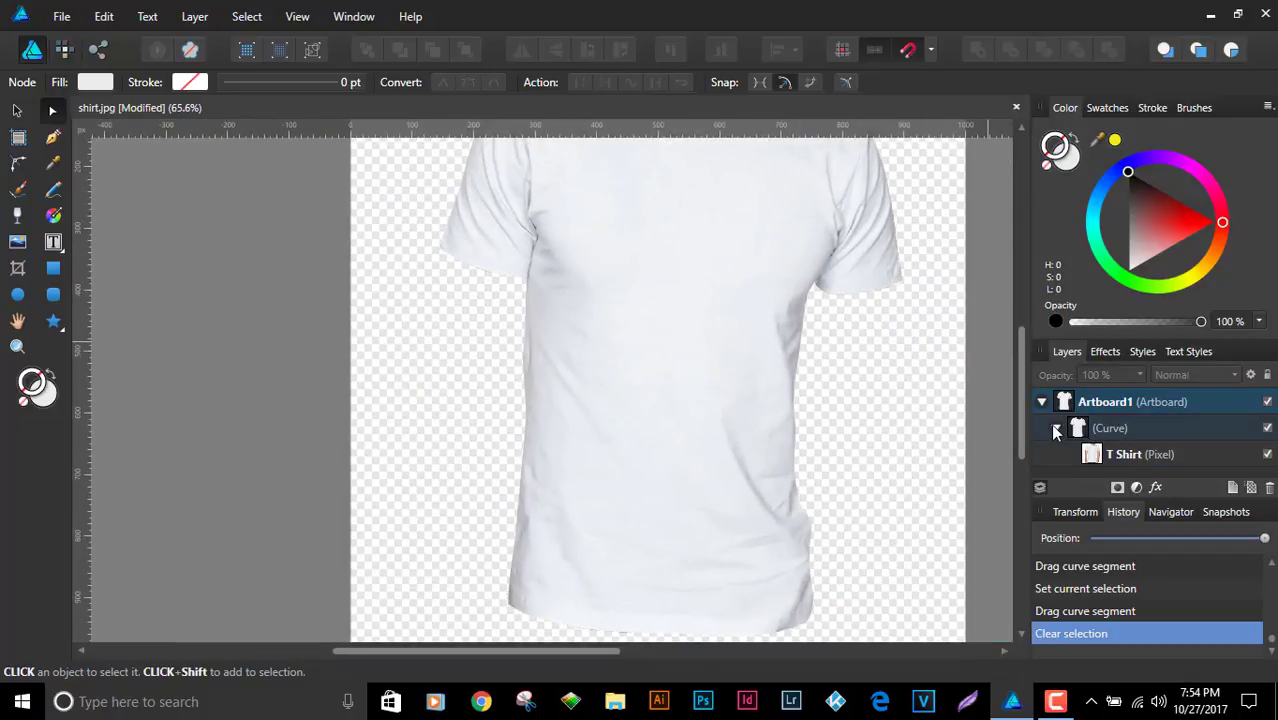
Check the clipping by hiding and showing the T Shirt pixel layer and its parent curve, and deselect everything
{"action": "left_click", "coordinate": [1175, 430]}
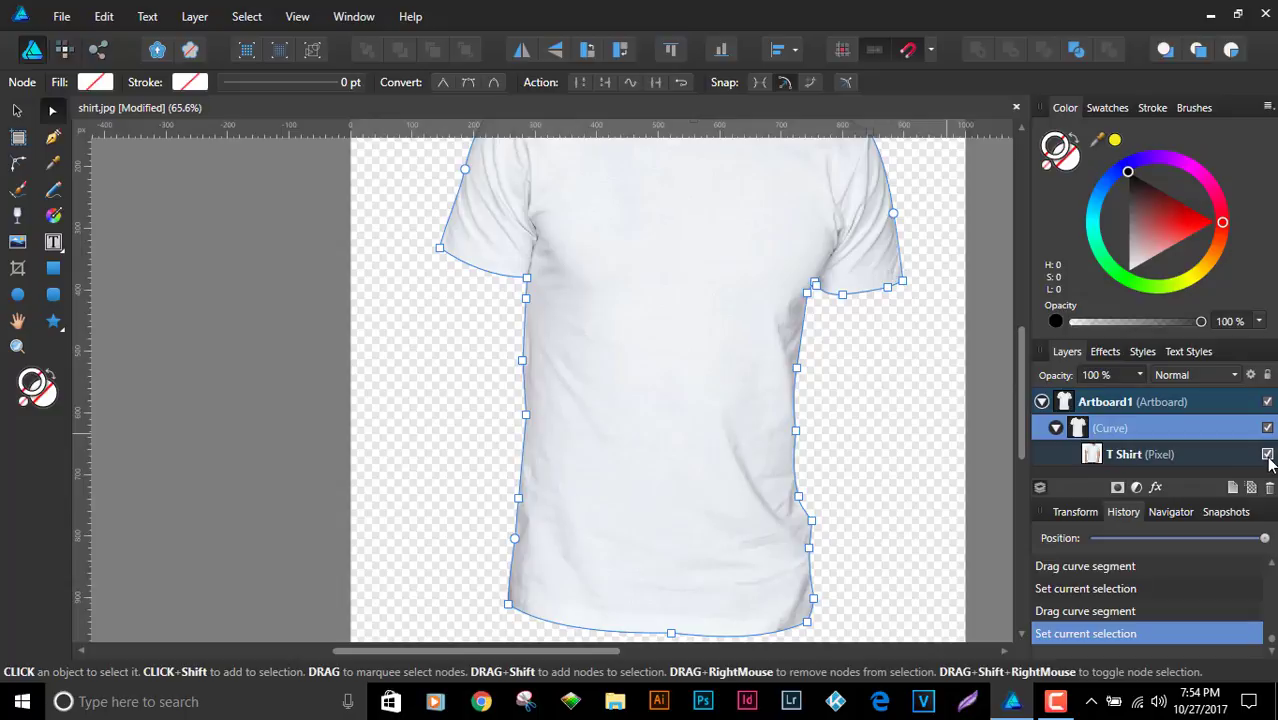
{"action": "left_click", "coordinate": [1267, 455]}
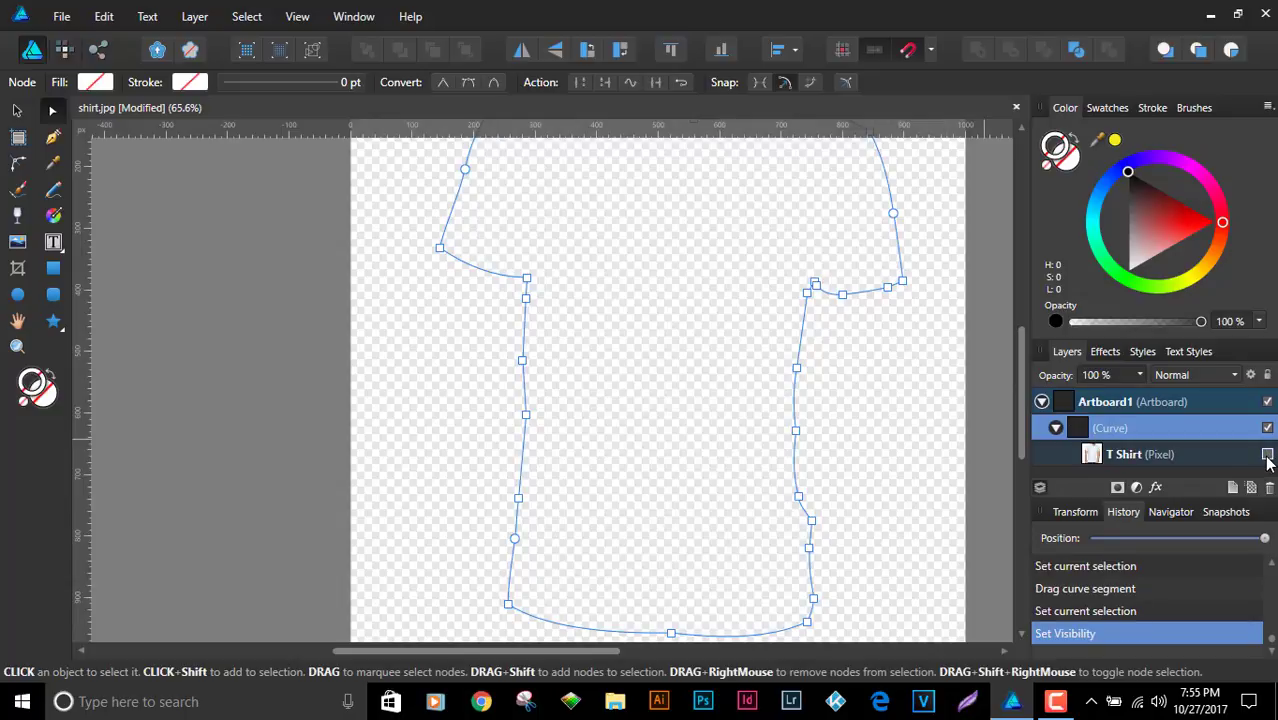
{"action": "left_click", "coordinate": [1267, 455]}
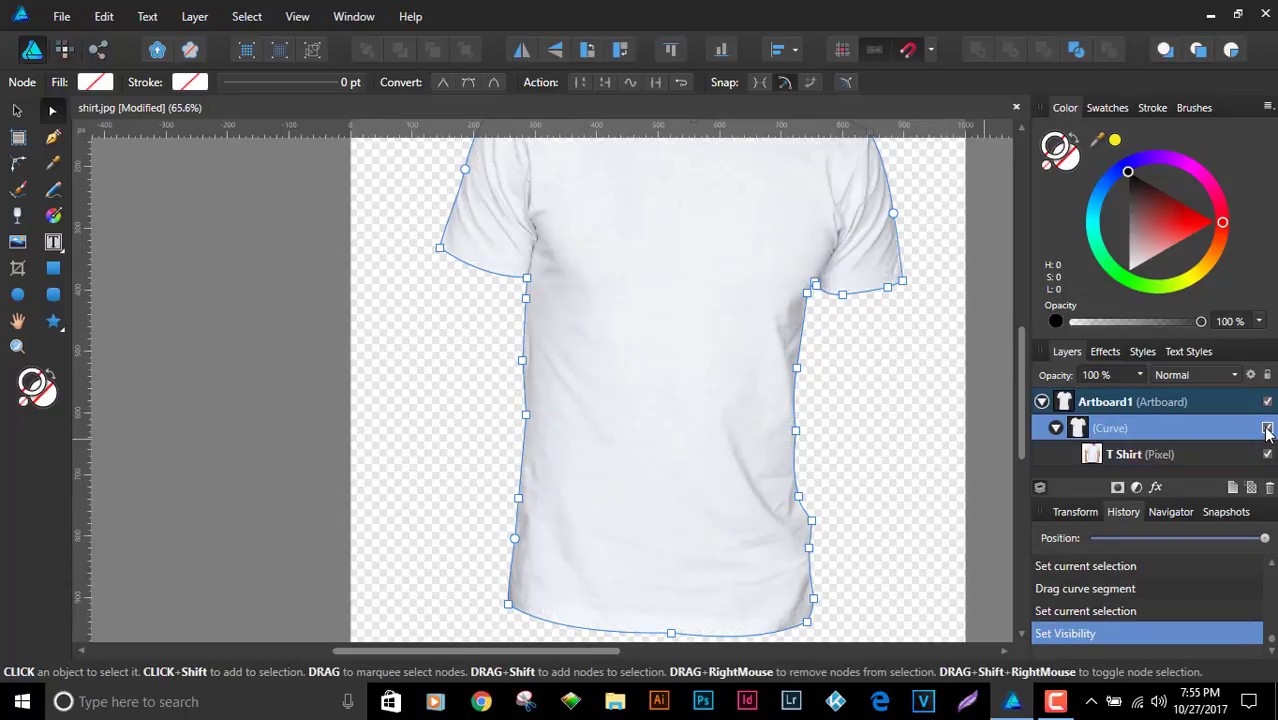
{"action": "left_click", "coordinate": [1267, 428]}
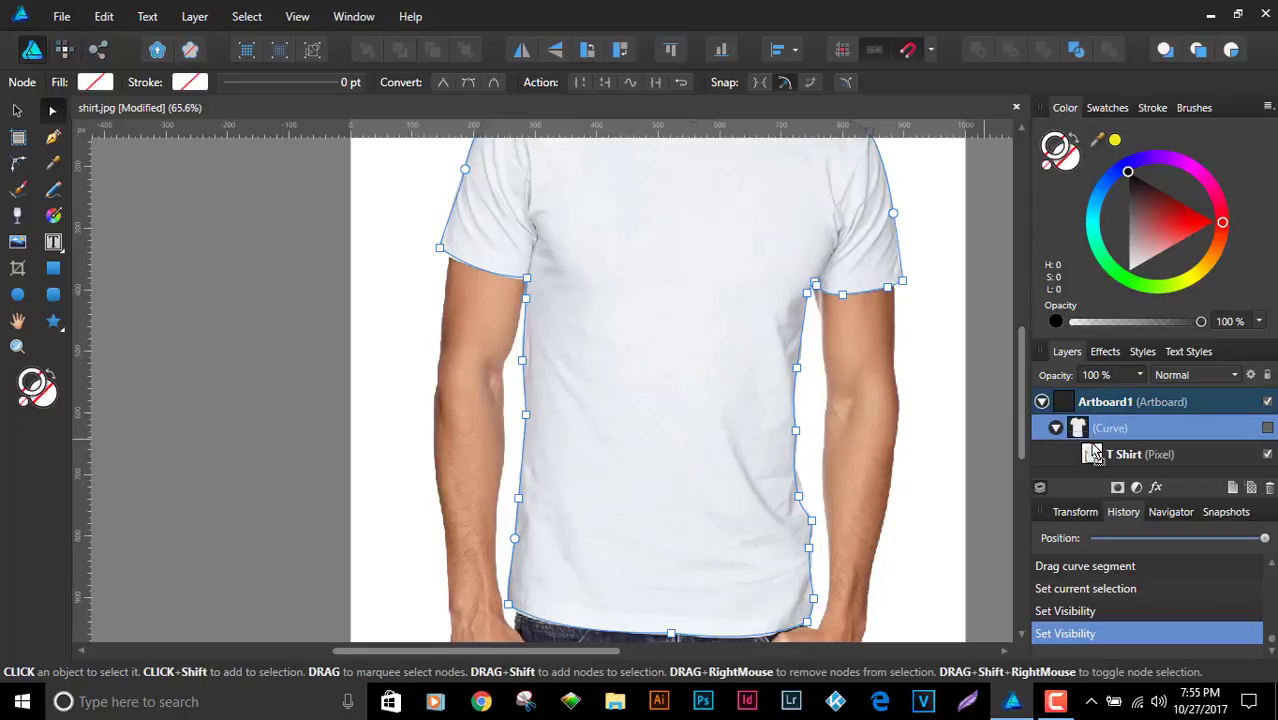
{"action": "left_click", "coordinate": [1267, 428]}
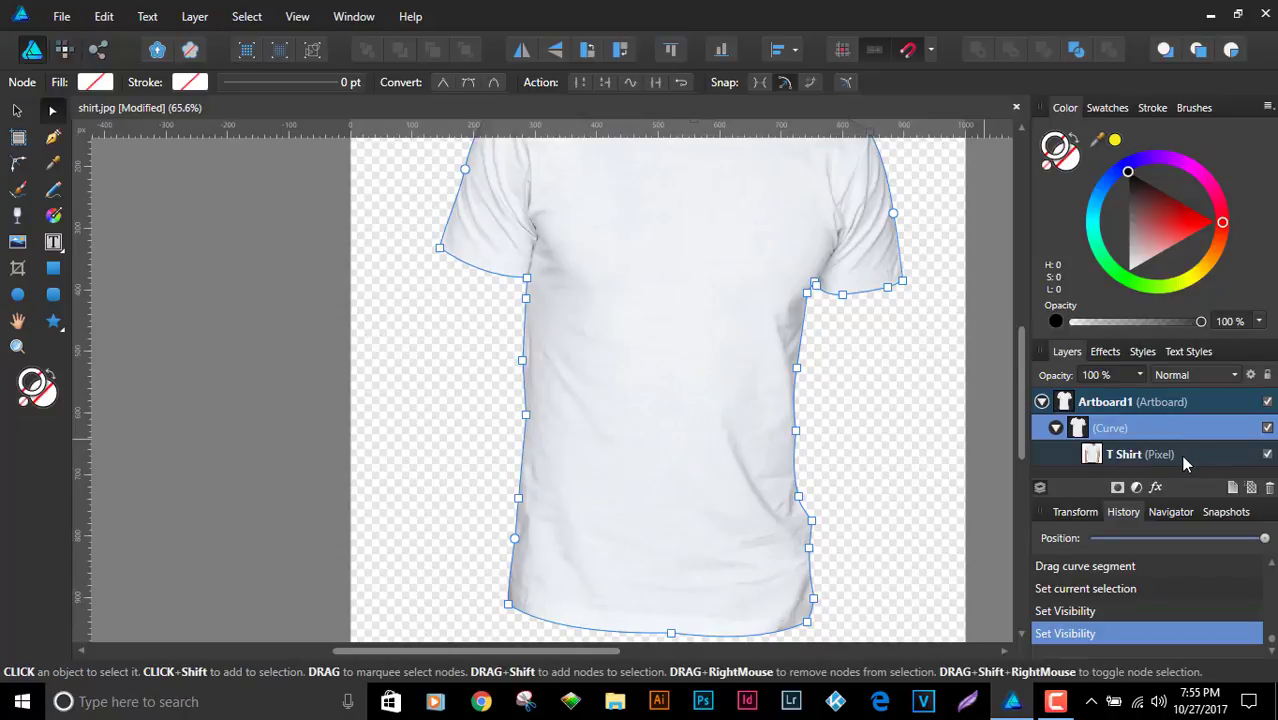
{"action": "scroll", "coordinate": [905, 344], "scroll_direction": "down", "scroll_amount": 2}
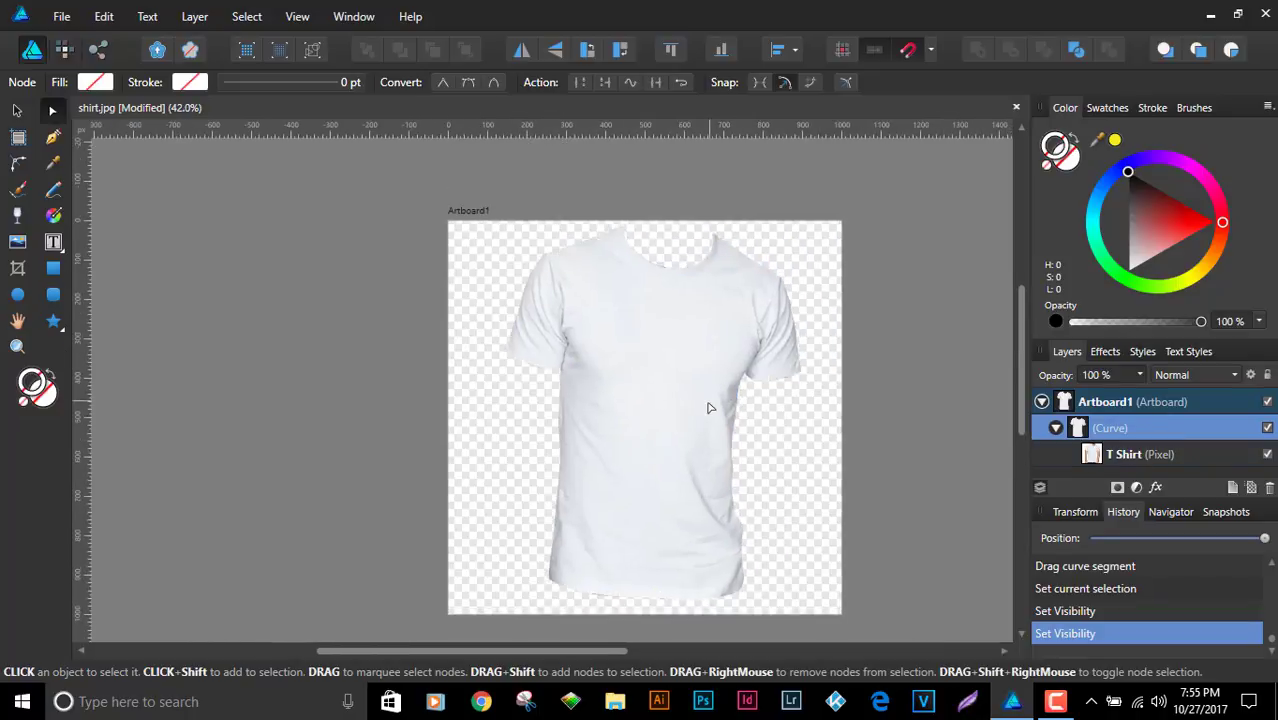
{"action": "left_click", "coordinate": [886, 315]}
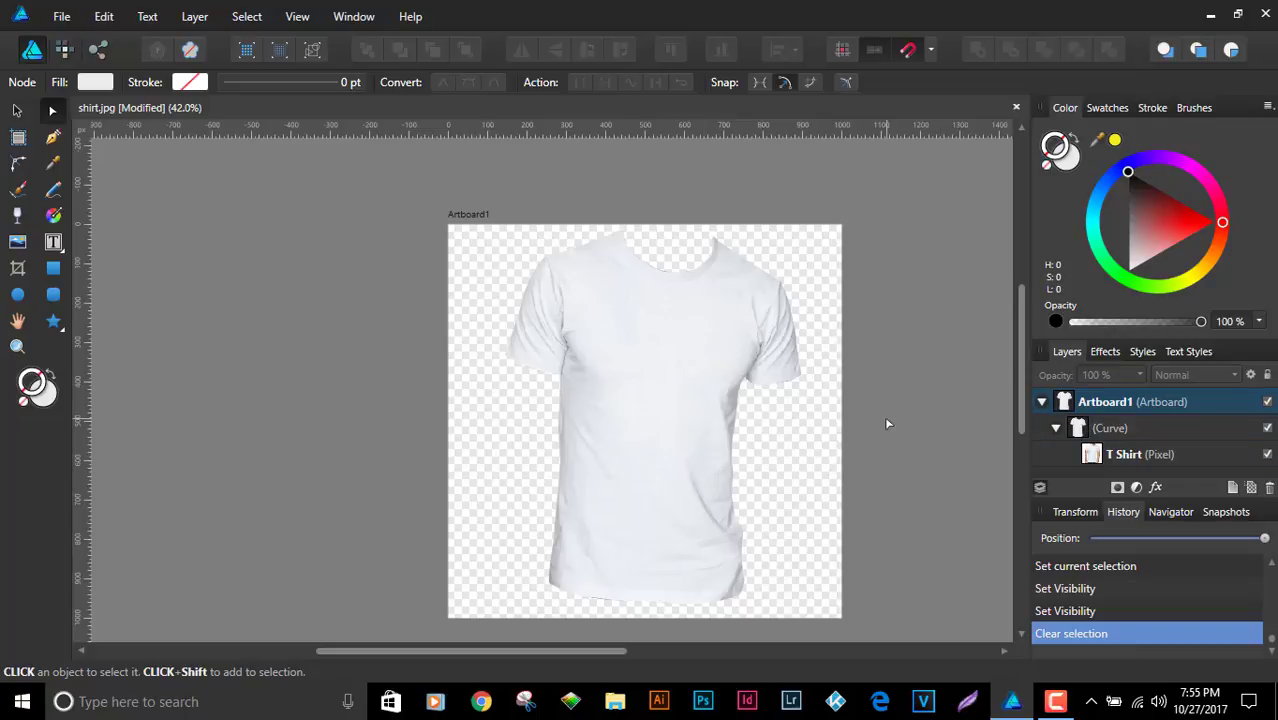
Fill the shirt curve with dark red (H 0, S 91, L 36)
{"action": "left_click", "coordinate": [1118, 428]}
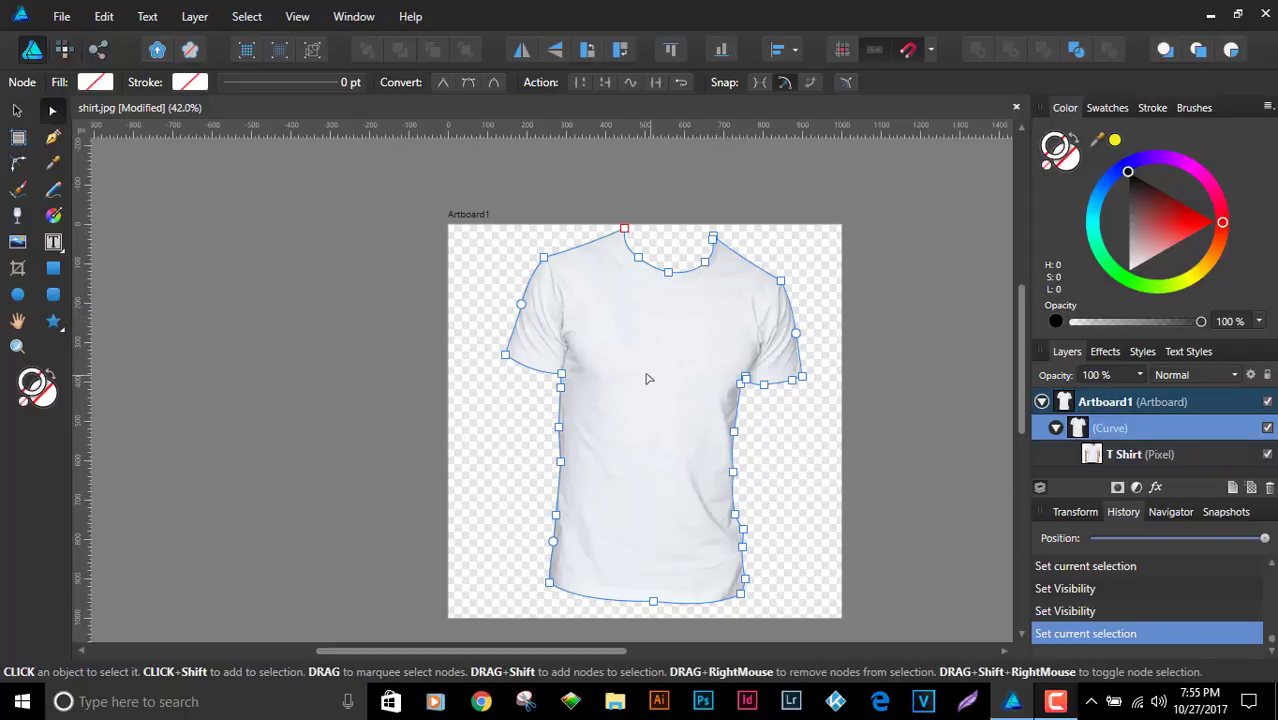
{"action": "left_click", "coordinate": [53, 321]}
{"action": "left_click", "coordinate": [53, 321]}
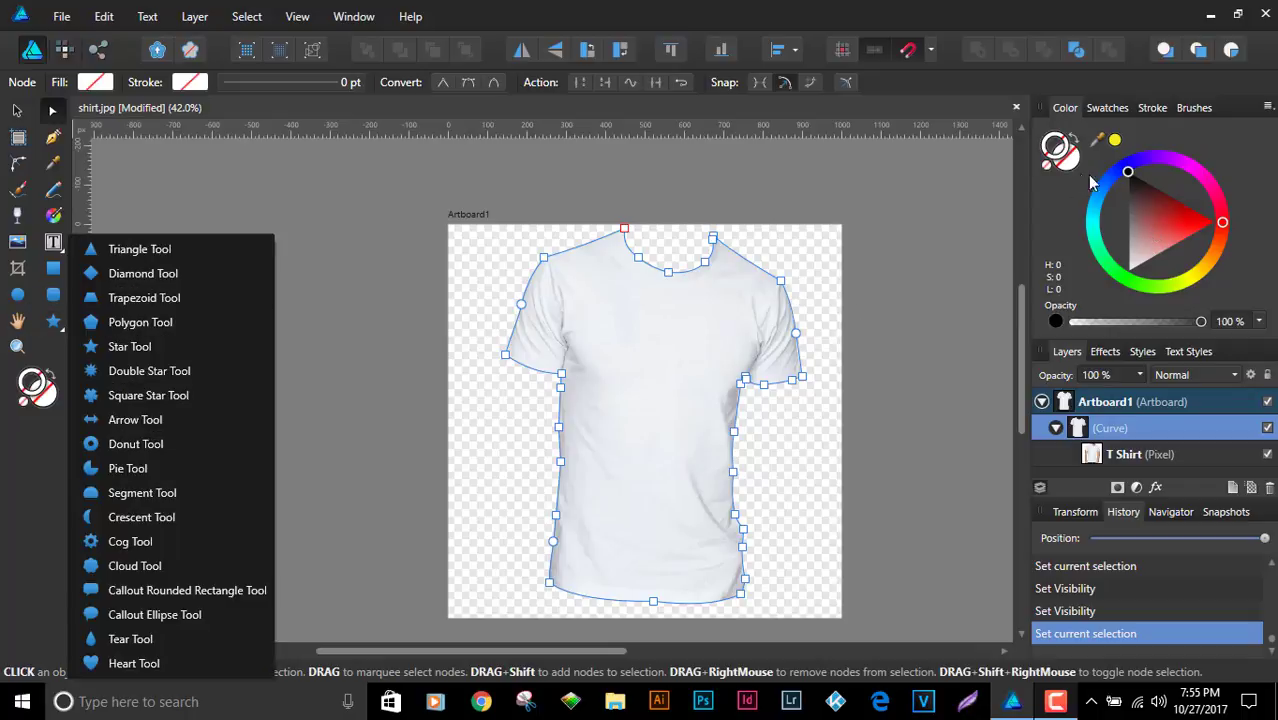
{"action": "left_click", "coordinate": [1060, 152]}
{"action": "left_click", "coordinate": [1187, 212]}
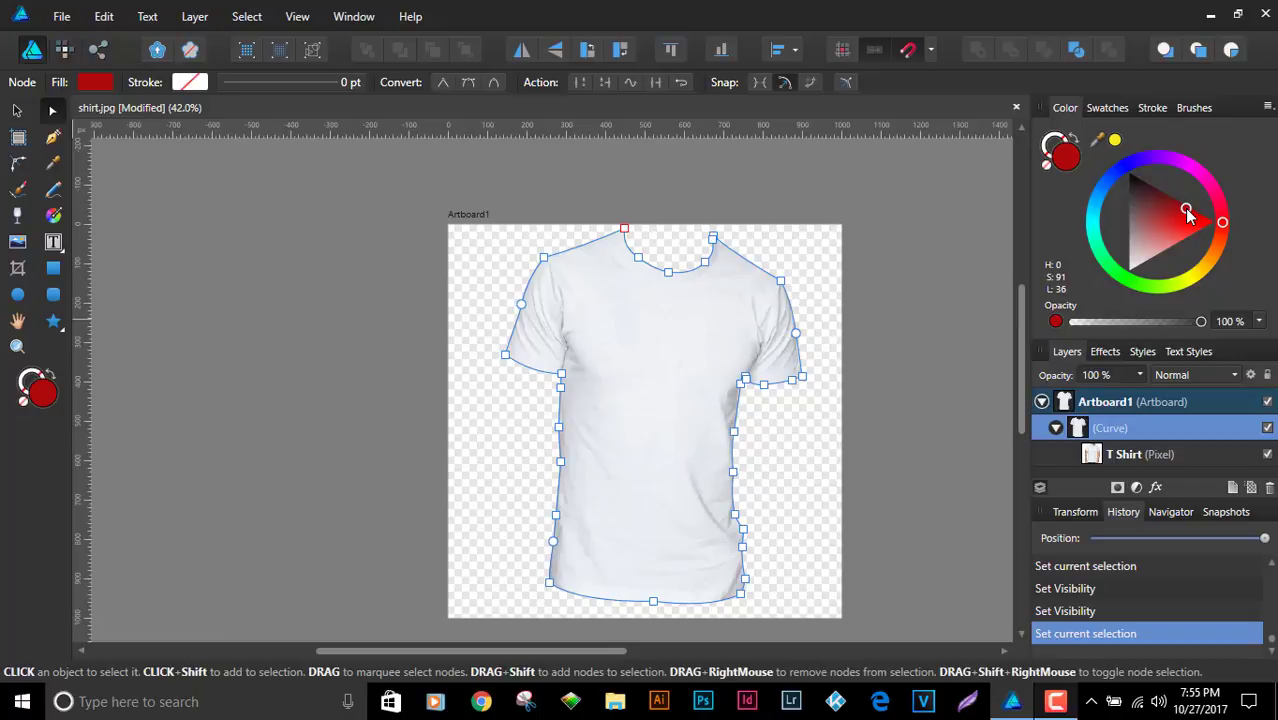
Draw a five-pointed star over the shirt as a separate layer above the curve, and undo it
{"action": "left_click", "coordinate": [53, 320]}
{"action": "mouse_move", "coordinate": [580, 318]}
{"action": "left_mouse_down"}
{"action": "mouse_move", "coordinate": [810, 528]}
{"action": "mouse_move", "coordinate": [807, 556]}
{"action": "left_mouse_up"}
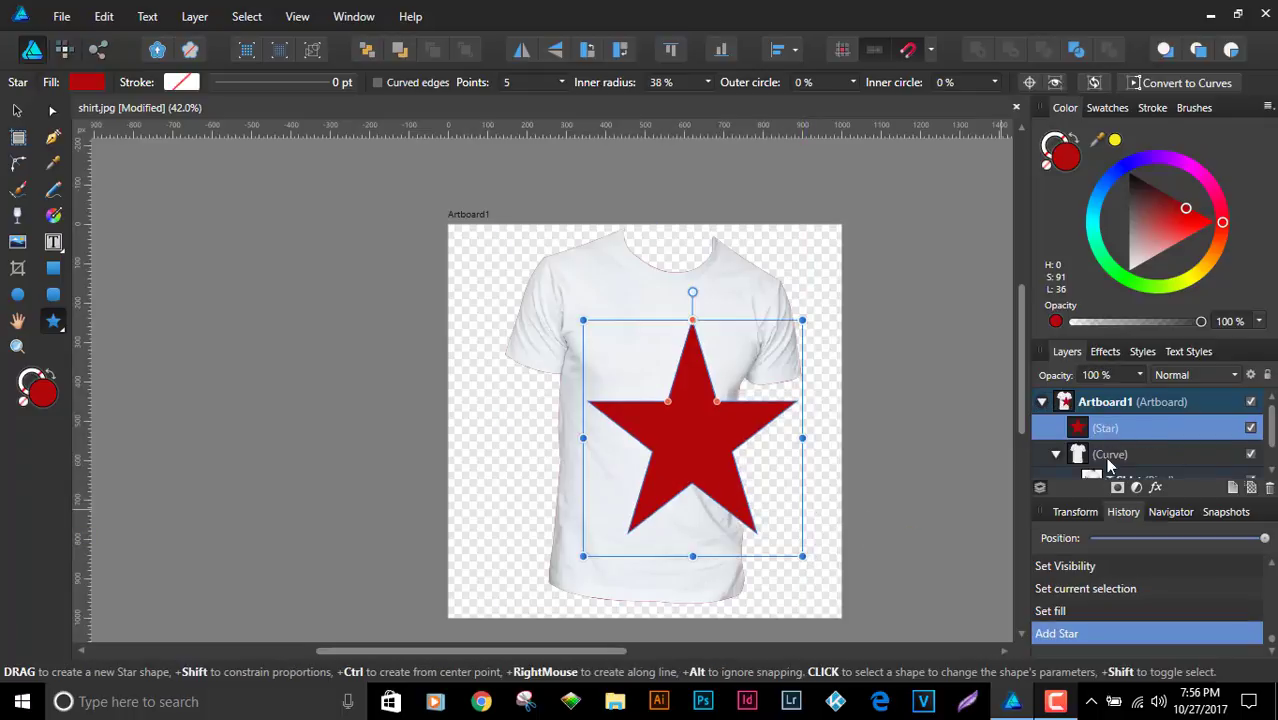
{"action": "scroll", "coordinate": [1118, 432], "scroll_direction": "down", "scroll_amount": 1}
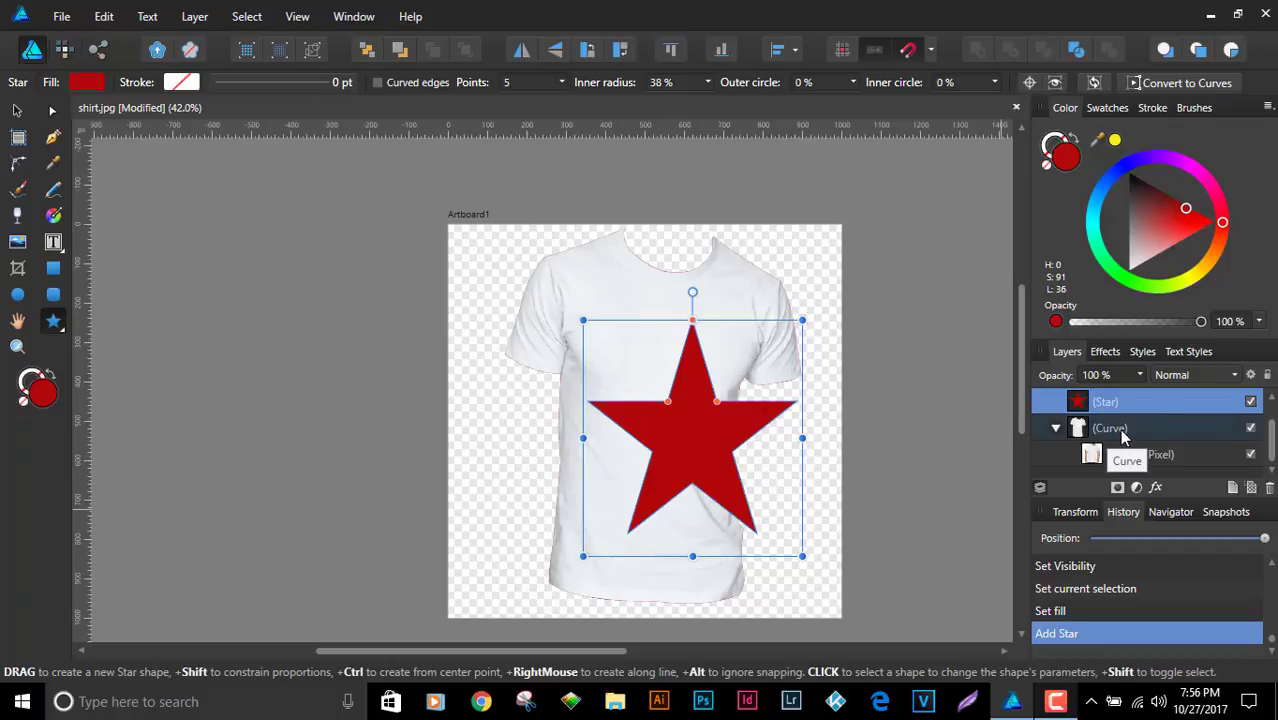
{"action": "key", "text": "ctrl+z"}
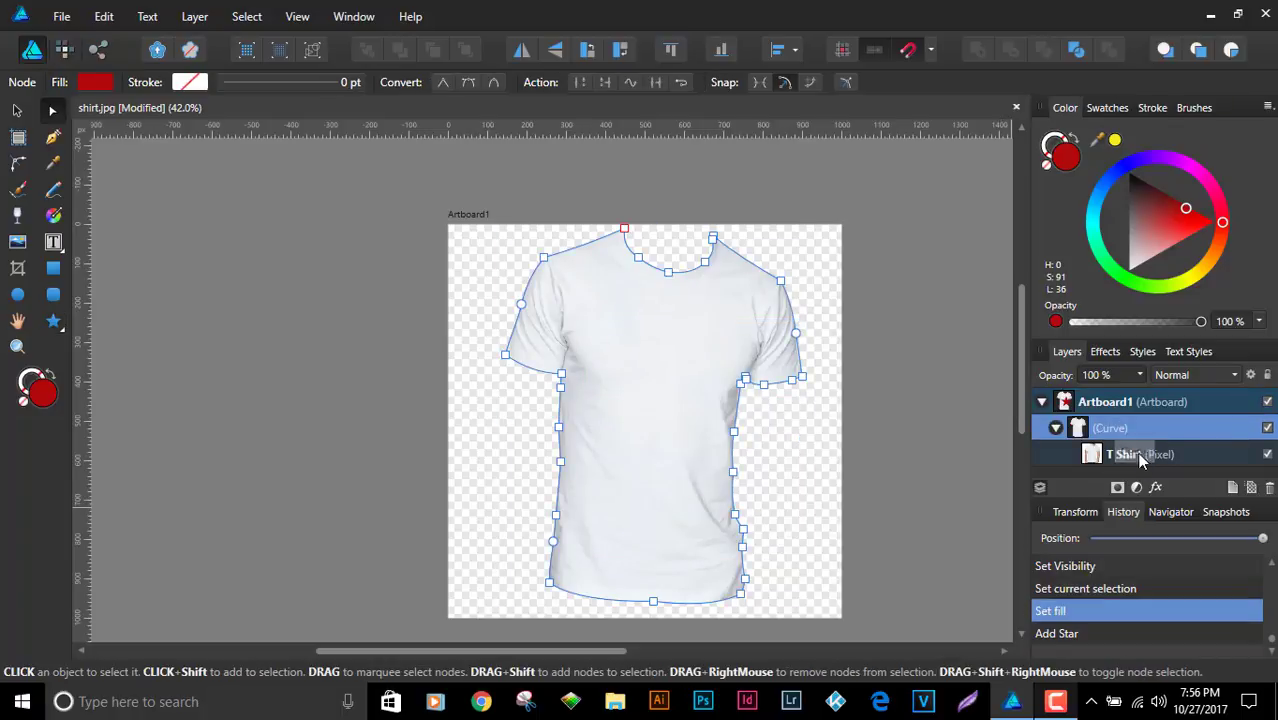
Draw a large red star inside the selected curve, spanning most of the shirt, so that the shirt outline clips it
{"action": "double_click", "coordinate": [1183, 428]}
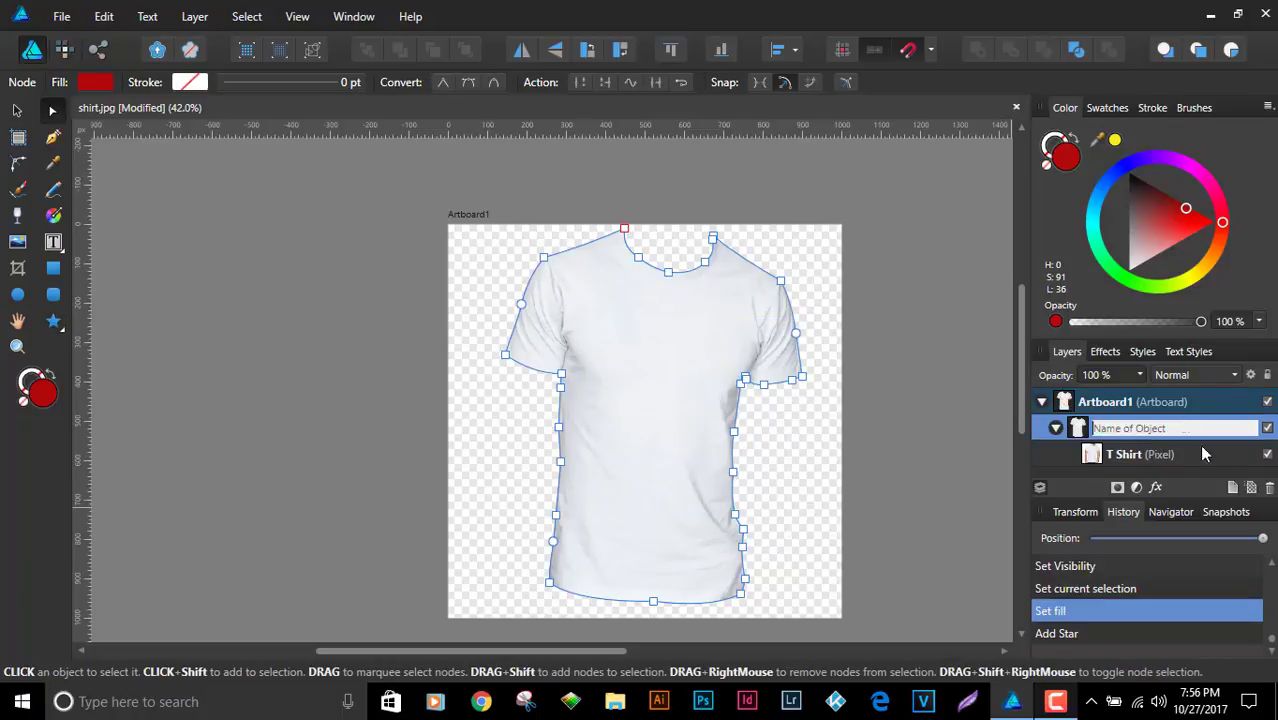
{"action": "left_click", "coordinate": [1041, 431]}
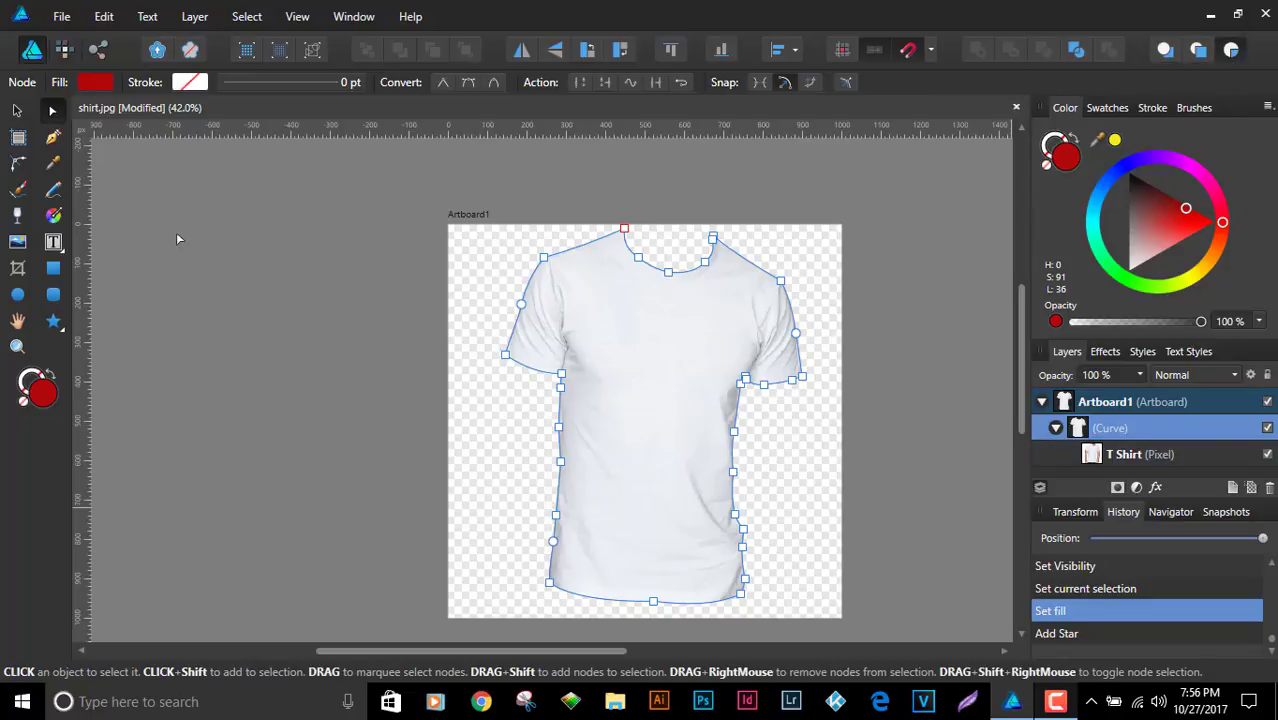
{"action": "left_click", "coordinate": [53, 320]}
{"action": "left_click_drag", "start_coordinate": [460, 283], "coordinate": [847, 608]}
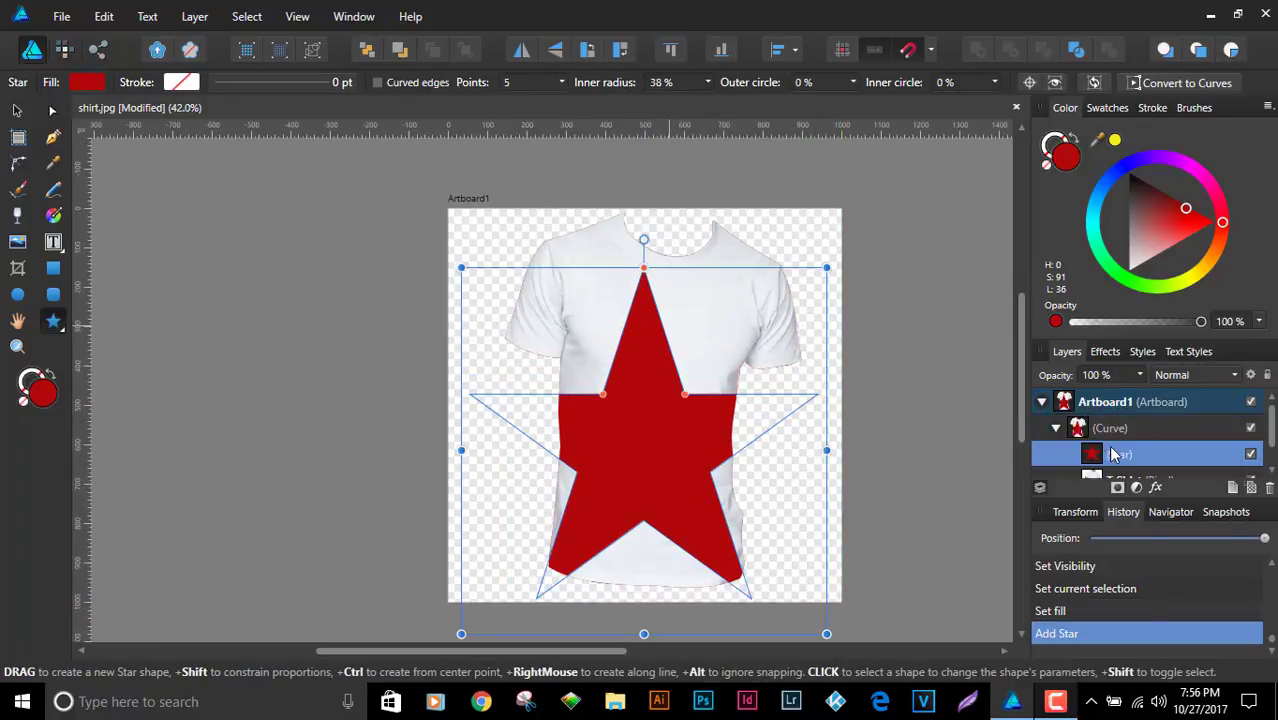
{"action": "scroll", "coordinate": [1176, 455], "scroll_direction": "down", "scroll_amount": 1}
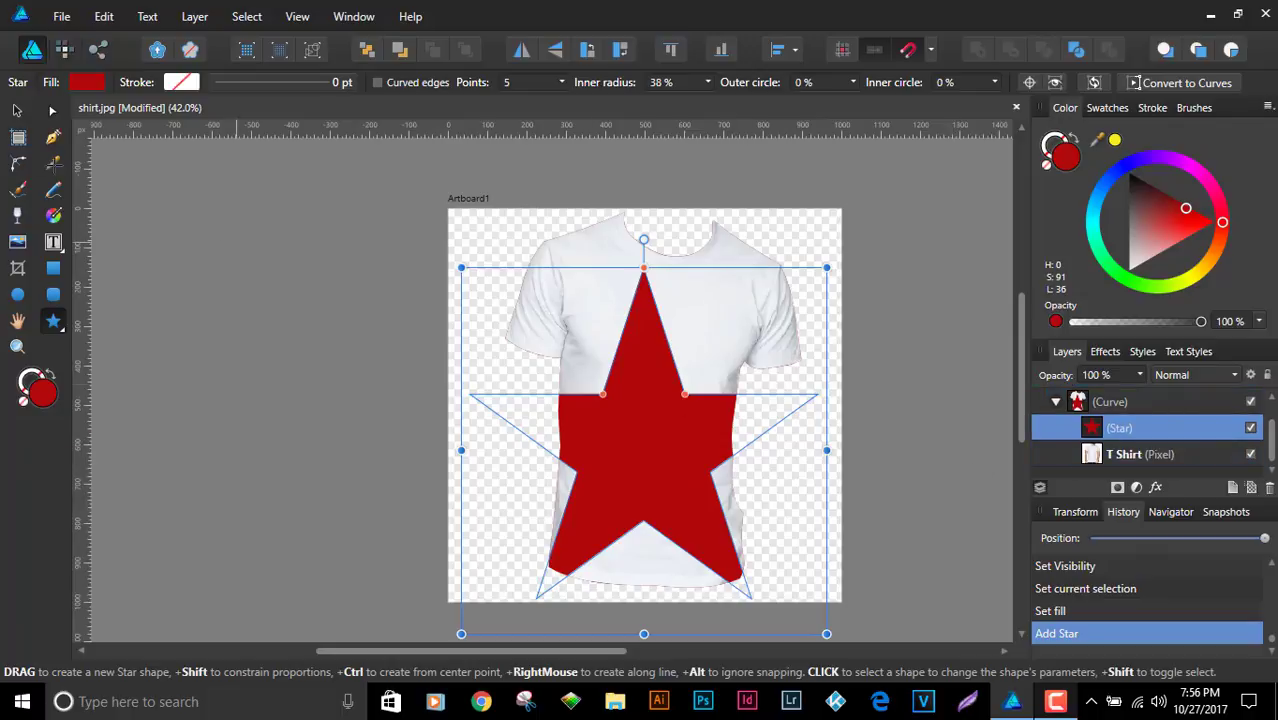
Move the clipped star up toward the right sleeve and delete it
{"action": "left_click", "coordinate": [17, 110]}
{"action": "left_click_drag", "start_coordinate": [629, 428], "coordinate": [719, 313]}
{"action": "scroll", "coordinate": [705, 322], "scroll_direction": "up", "scroll_amount": 2}
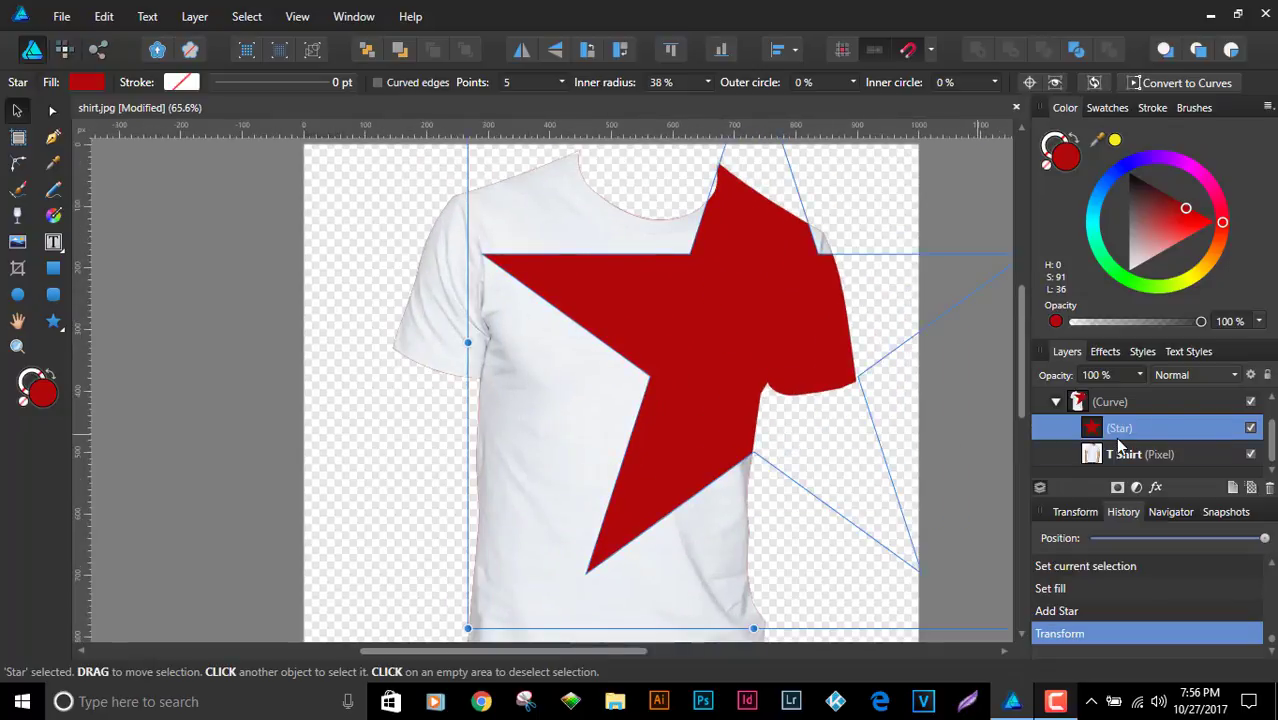
{"action": "key", "text": "Delete"}
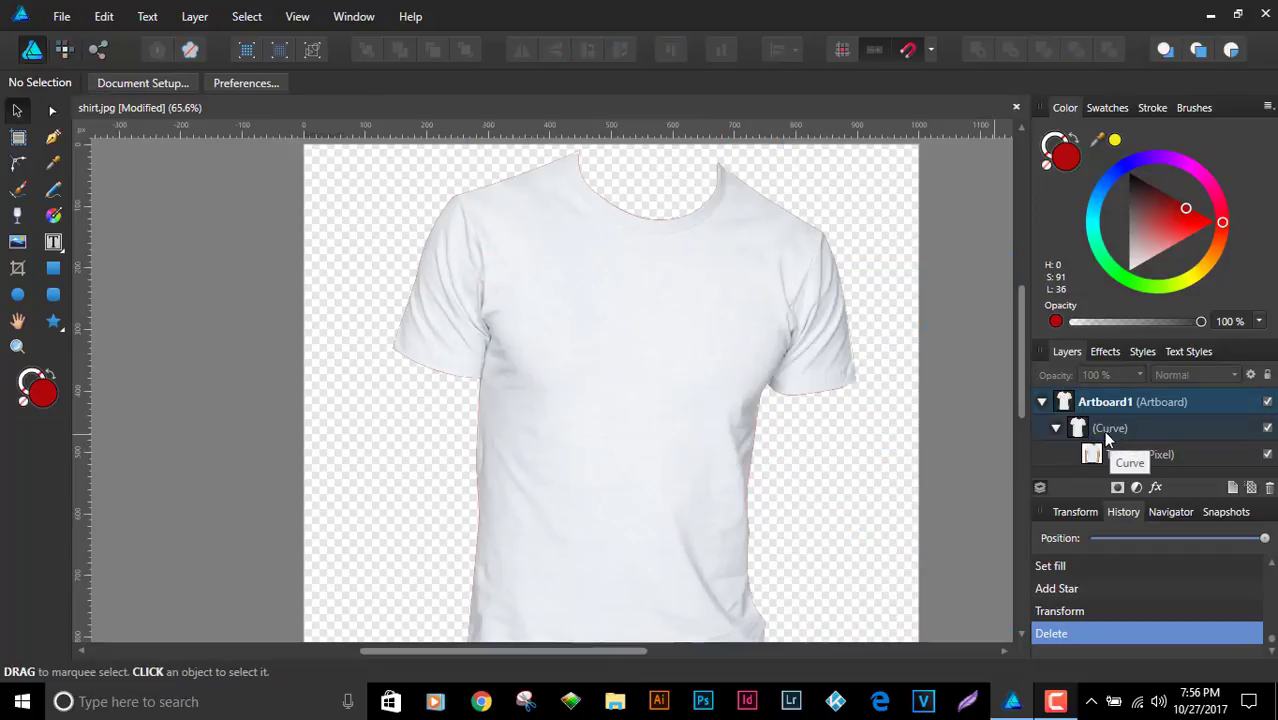
{"action": "scroll", "coordinate": [740, 358], "scroll_direction": "down", "scroll_amount": 2}
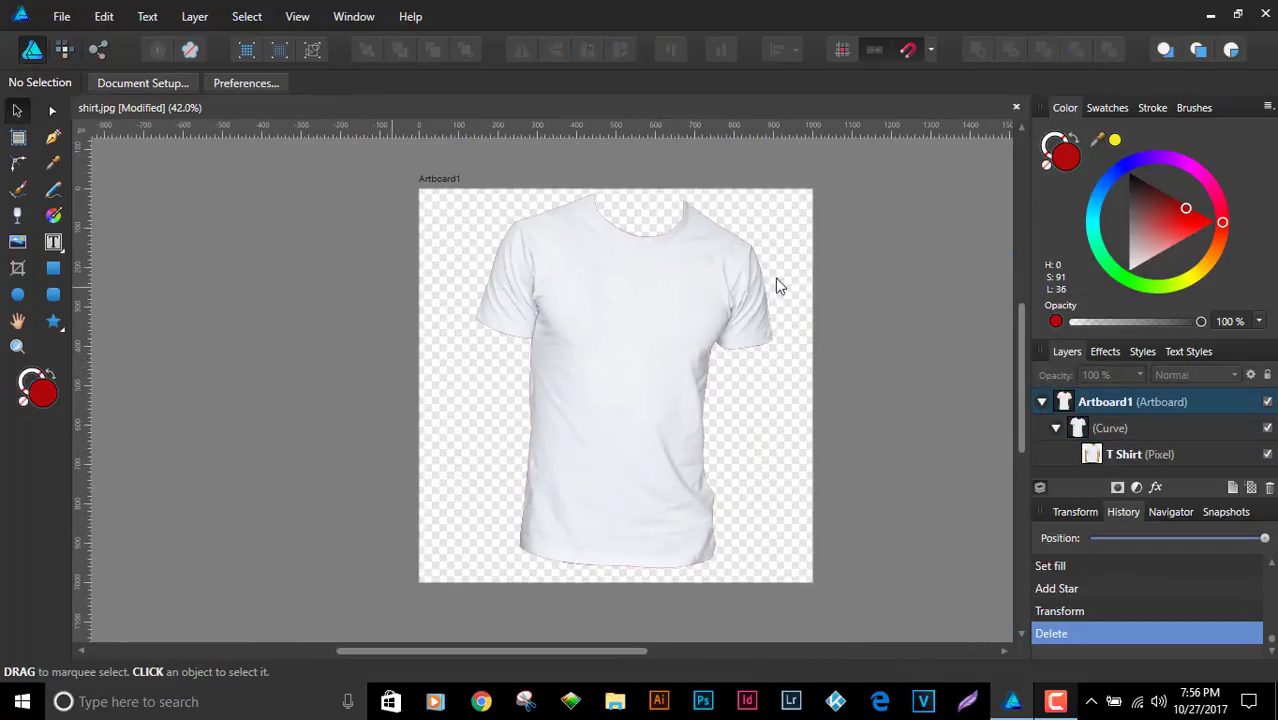
Select the shirt curve and set the insertion target to inside the selection
{"action": "left_click", "coordinate": [62, 17]}
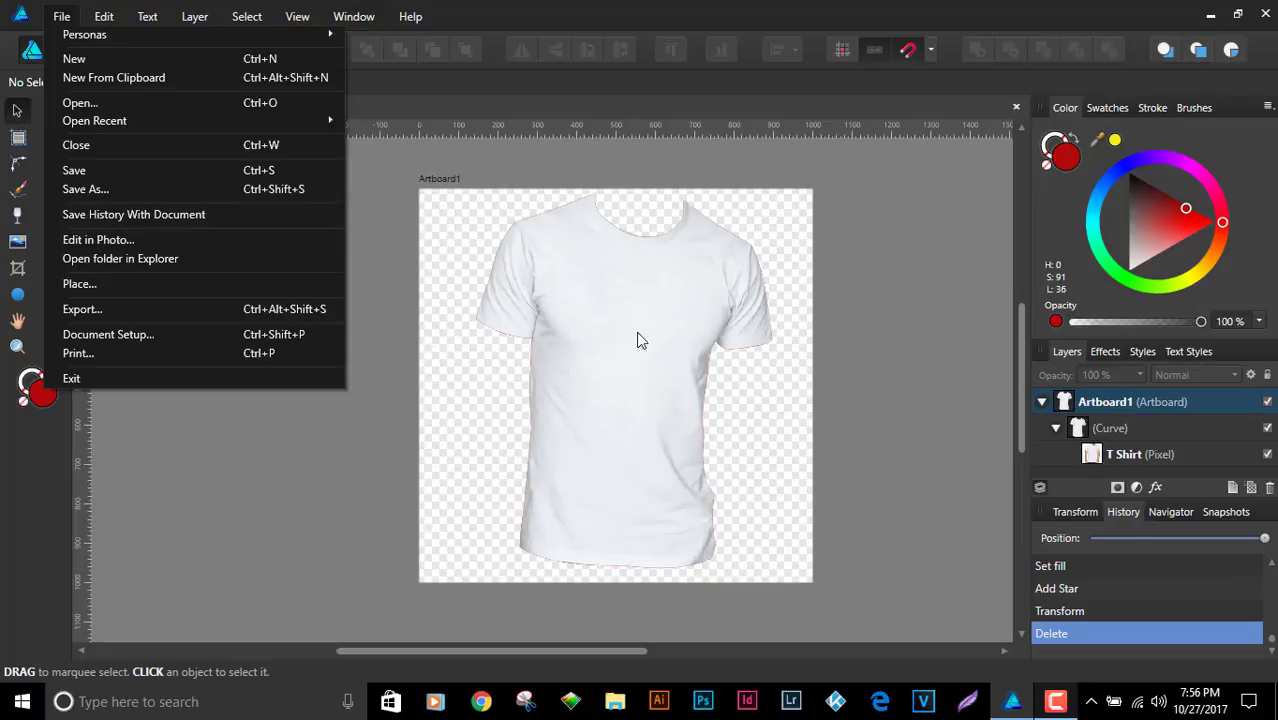
{"action": "left_click", "coordinate": [1131, 425]}
{"action": "left_click", "coordinate": [1125, 428]}
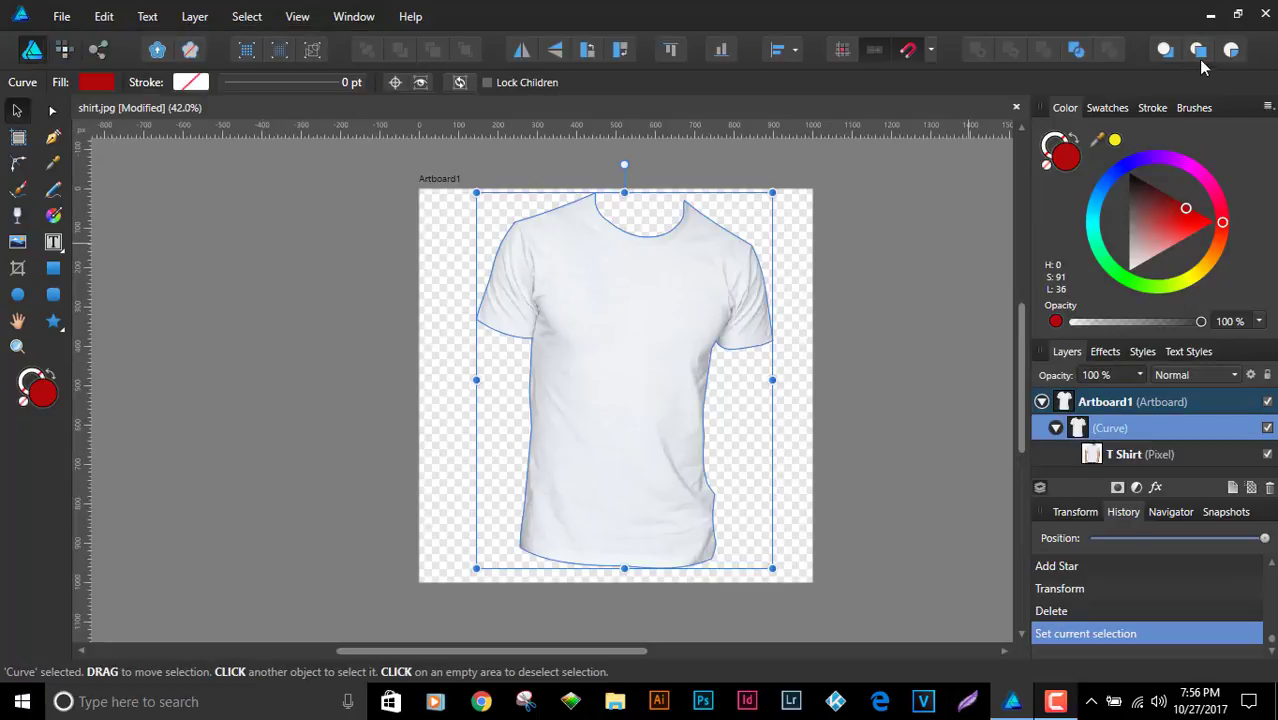
{"action": "left_click", "coordinate": [1231, 50]}
Place the PSEssentials image inside the curve, sized from the artboard's top-left corner to cover the whole shirt, and deselect it
{"action": "left_click", "coordinate": [55, 18]}
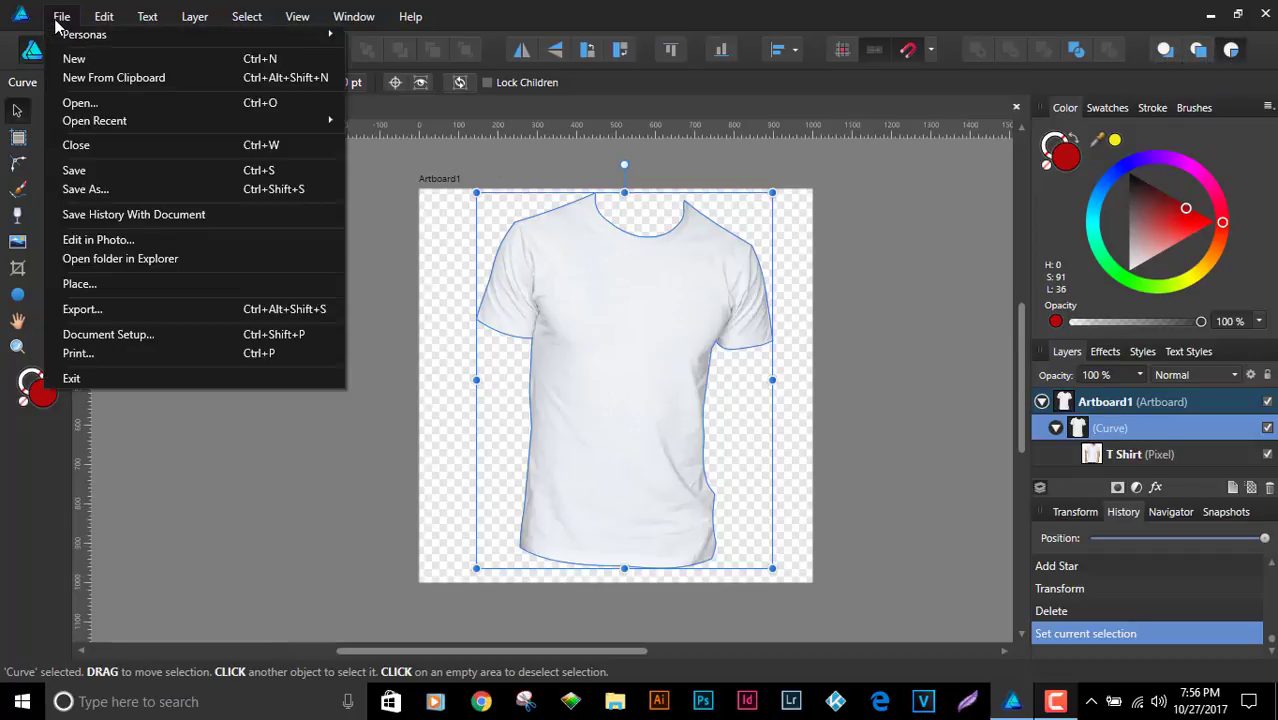
{"action": "left_click", "coordinate": [96, 288]}
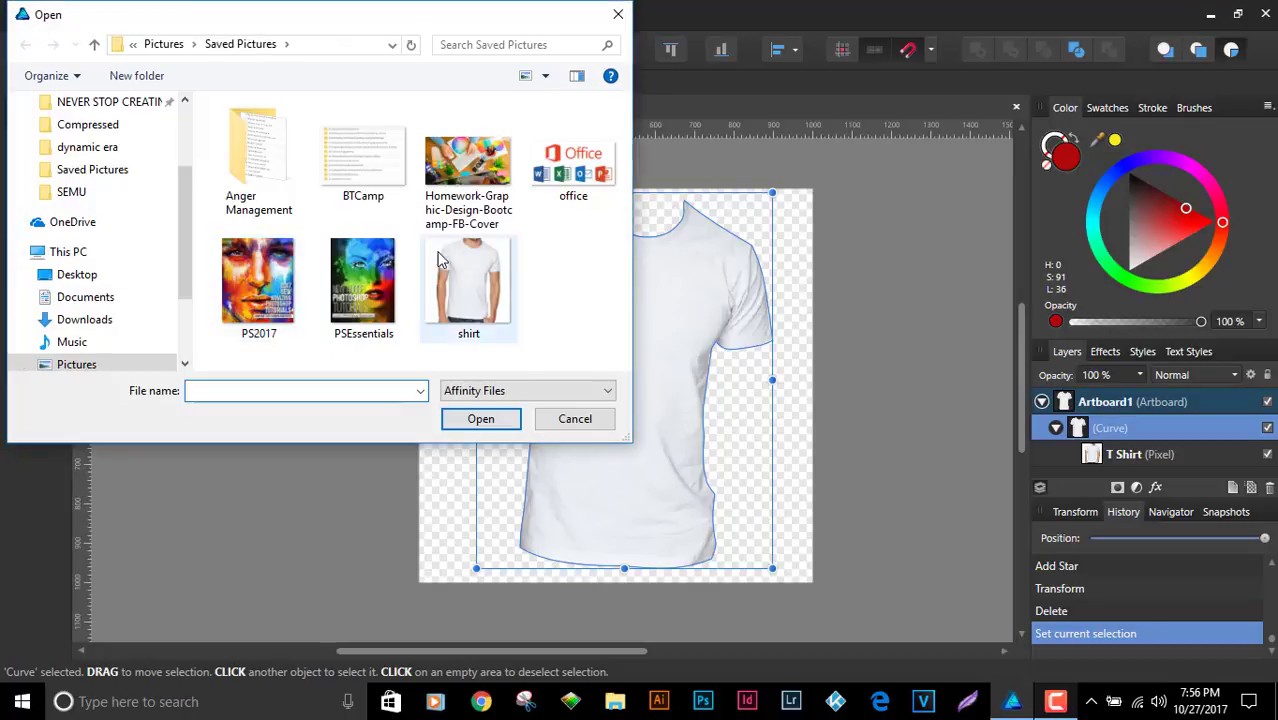
{"action": "left_click", "coordinate": [385, 290]}
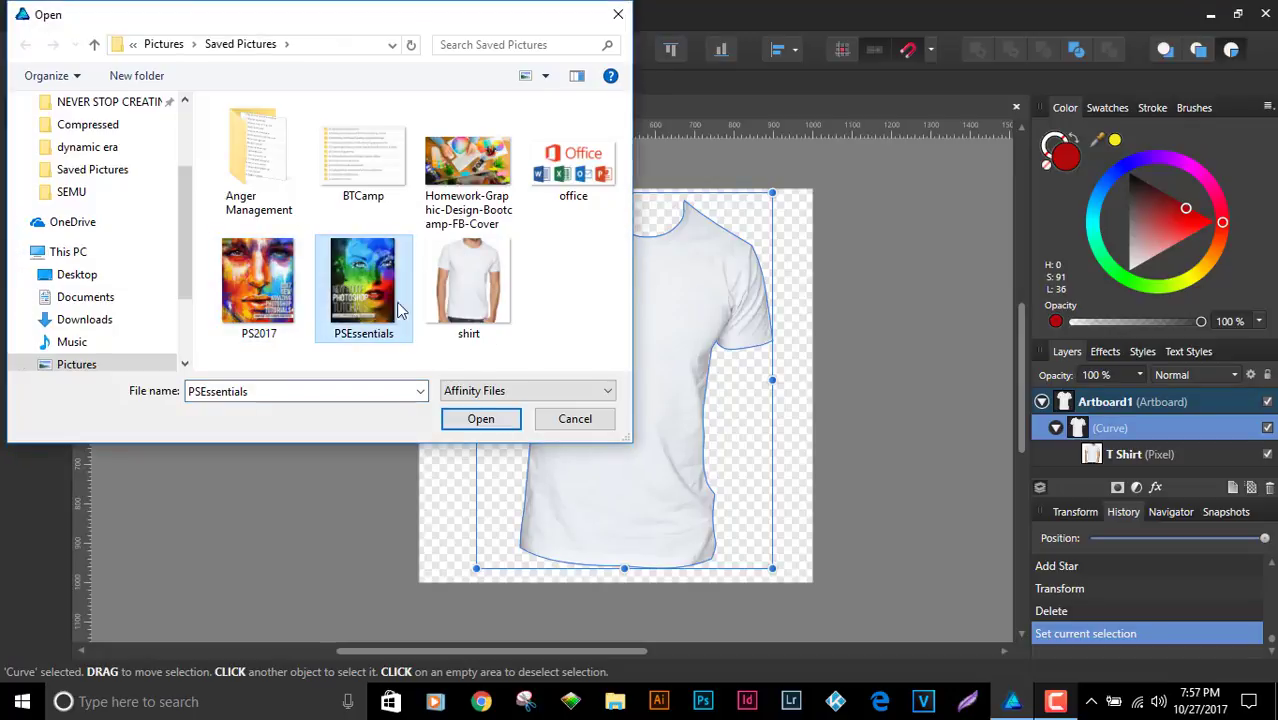
{"action": "left_click", "coordinate": [480, 419]}
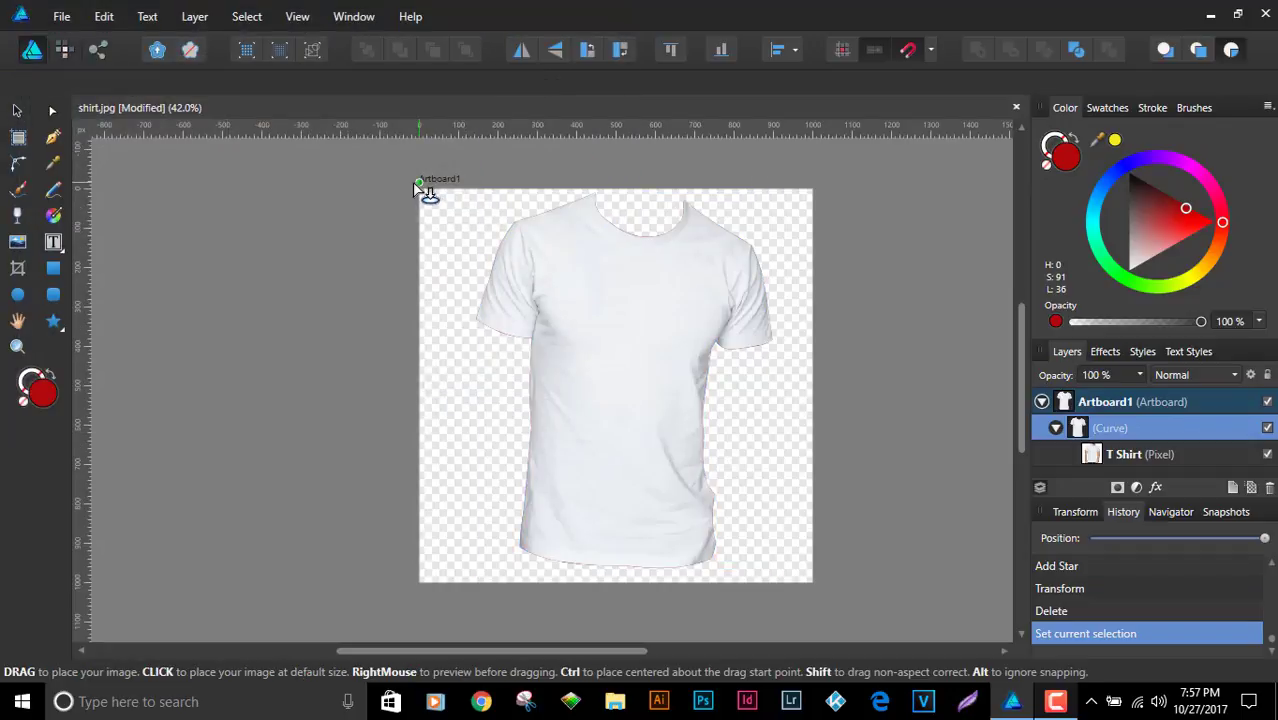
{"action": "left_click_drag", "start_coordinate": [420, 189], "coordinate": [838, 628]}
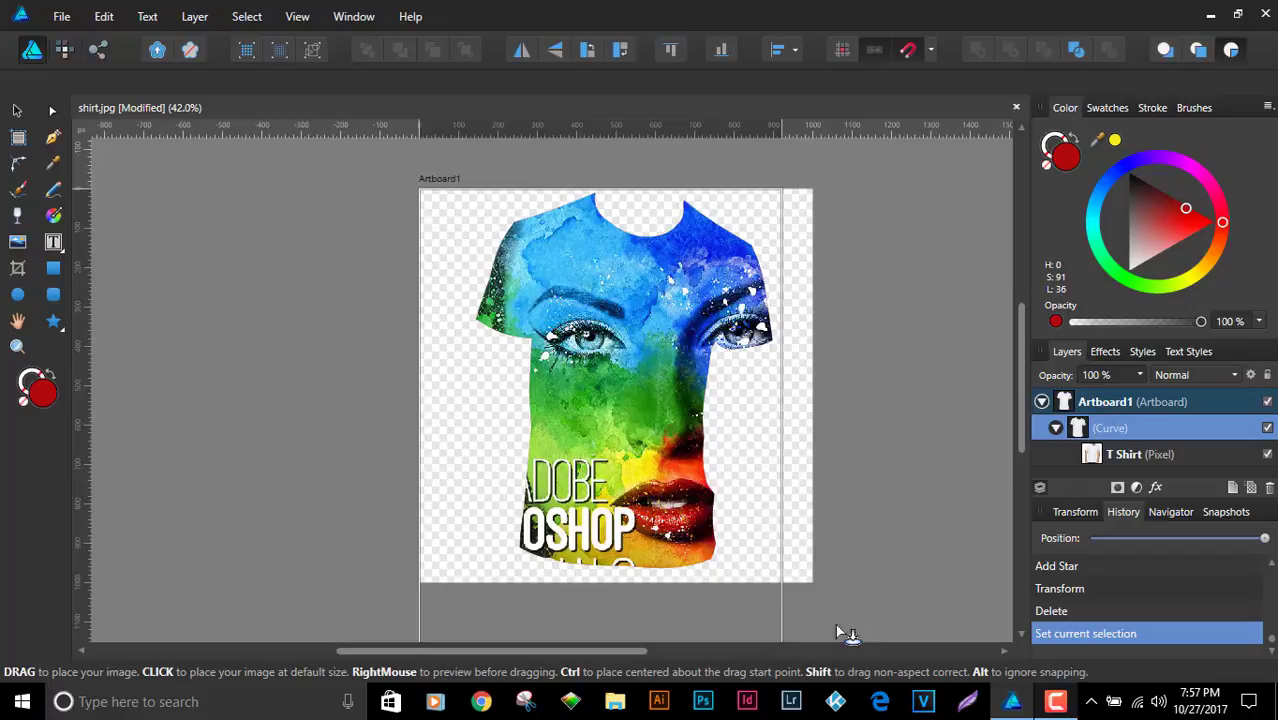
{"action": "left_click_drag", "start_coordinate": [840, 632], "coordinate": [840, 632]}
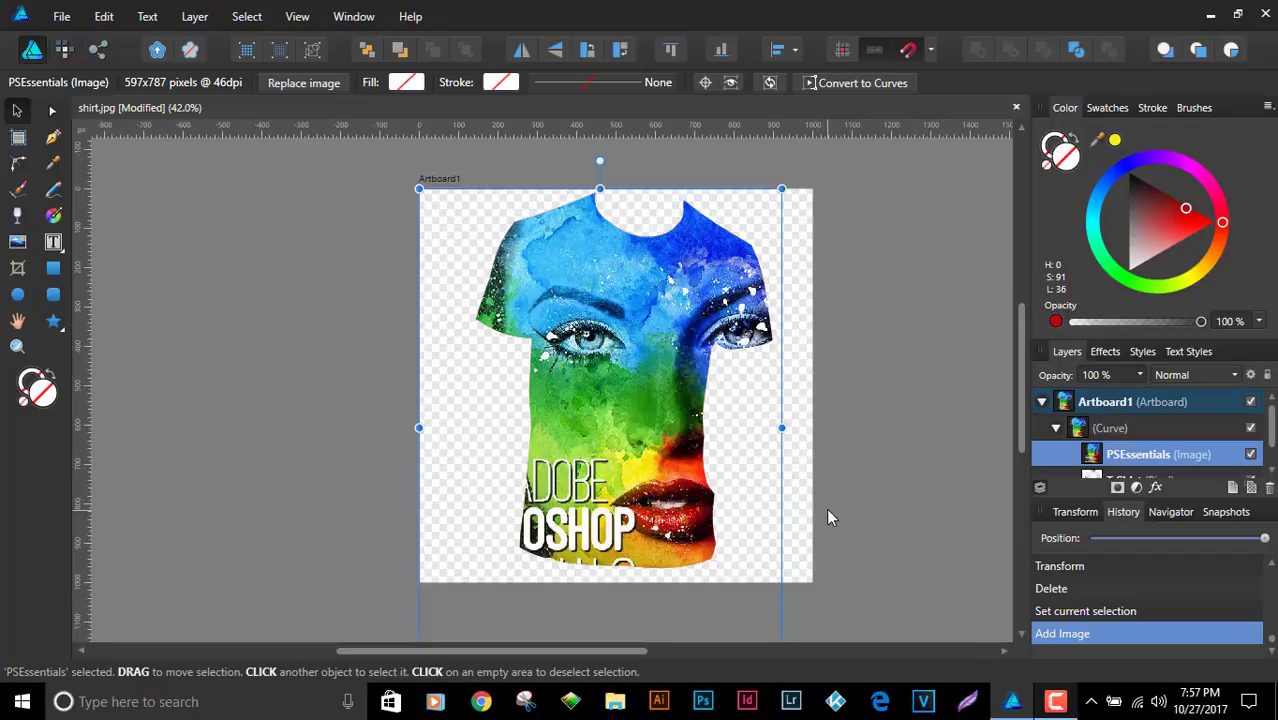
{"action": "scroll", "coordinate": [649, 289], "scroll_direction": "up", "scroll_amount": 2}
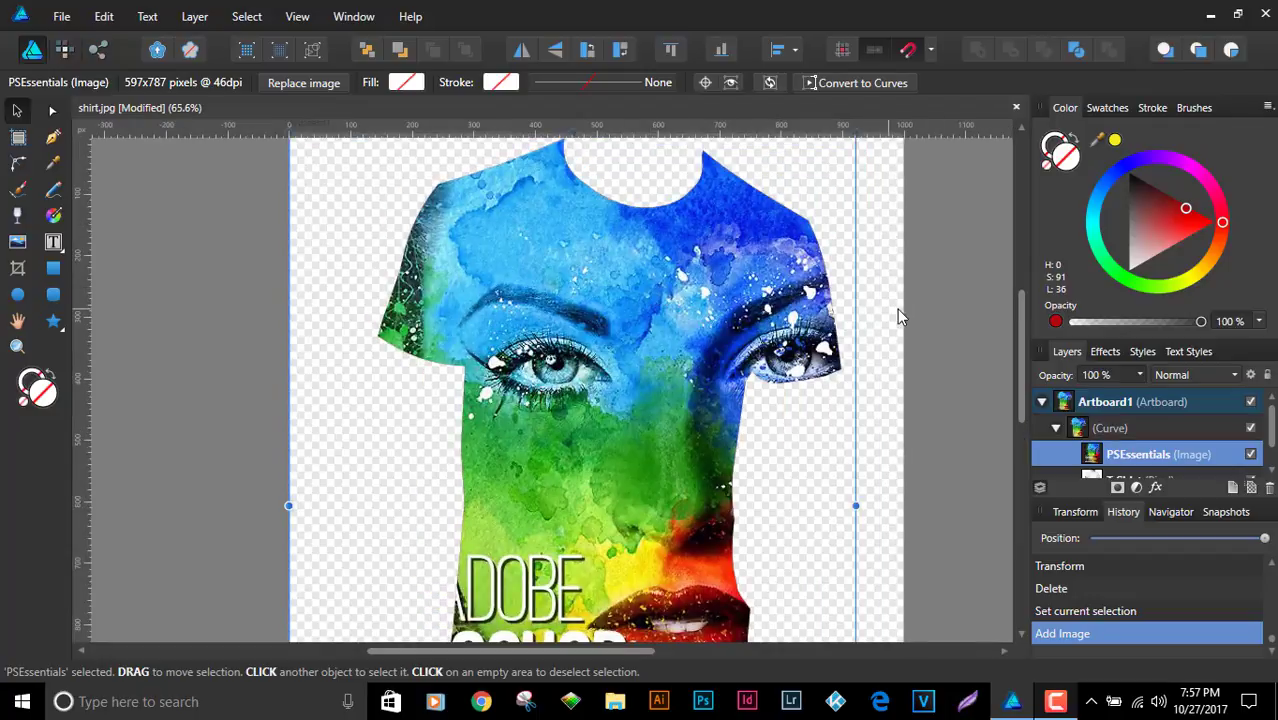
{"action": "key", "text": "ctrl+d"}
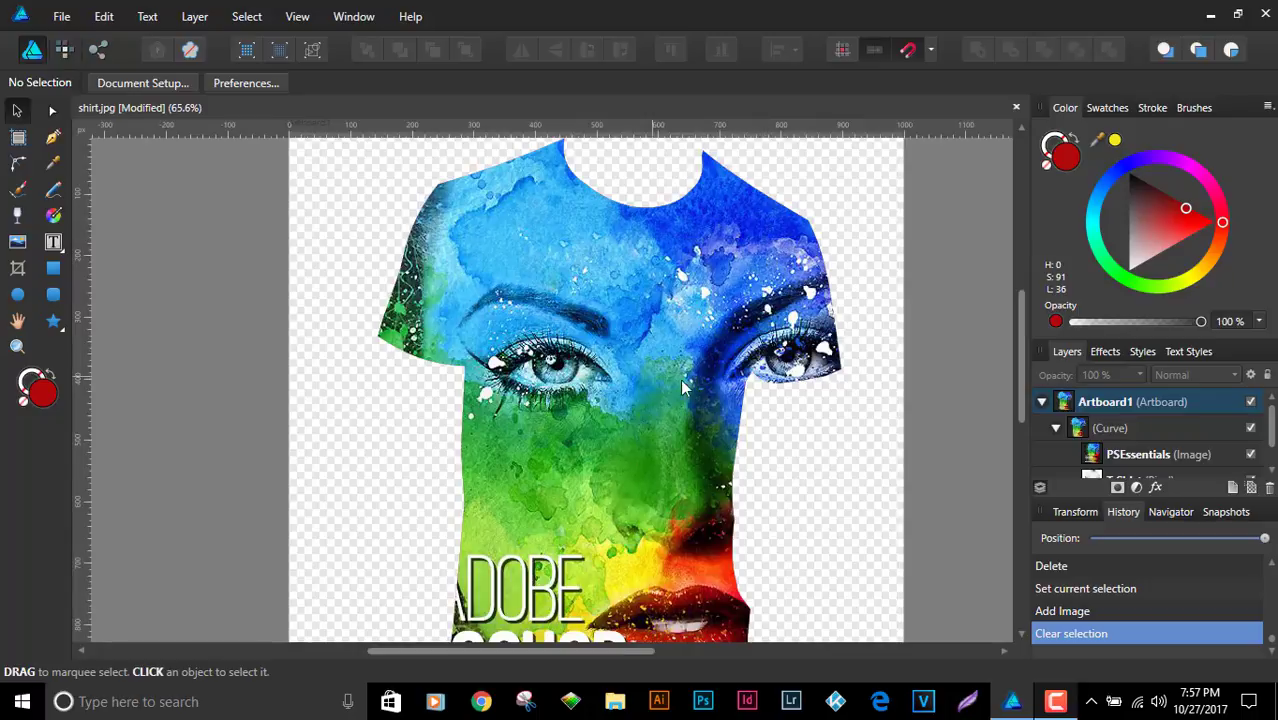
{"action": "scroll", "coordinate": [735, 378], "scroll_direction": "down", "scroll_amount": 2}
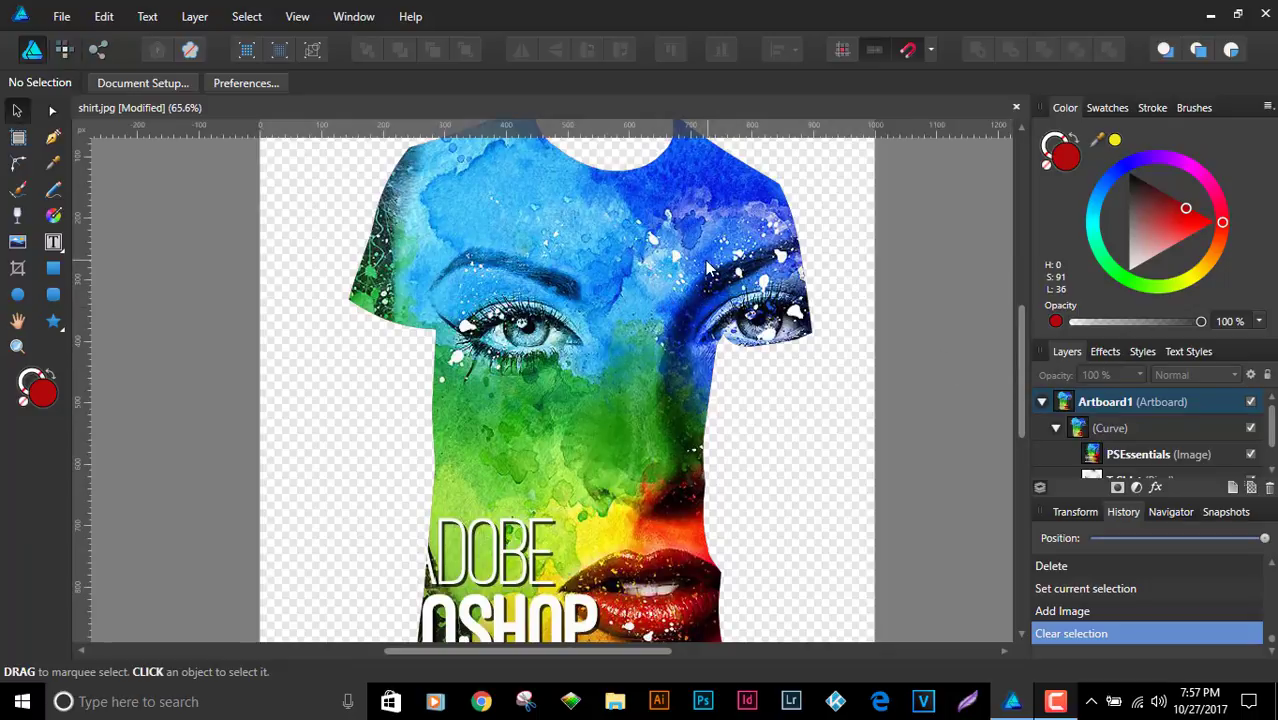
Set the PSEssentials image layer's blend mode to Multiply
{"action": "left_click", "coordinate": [1160, 454]}
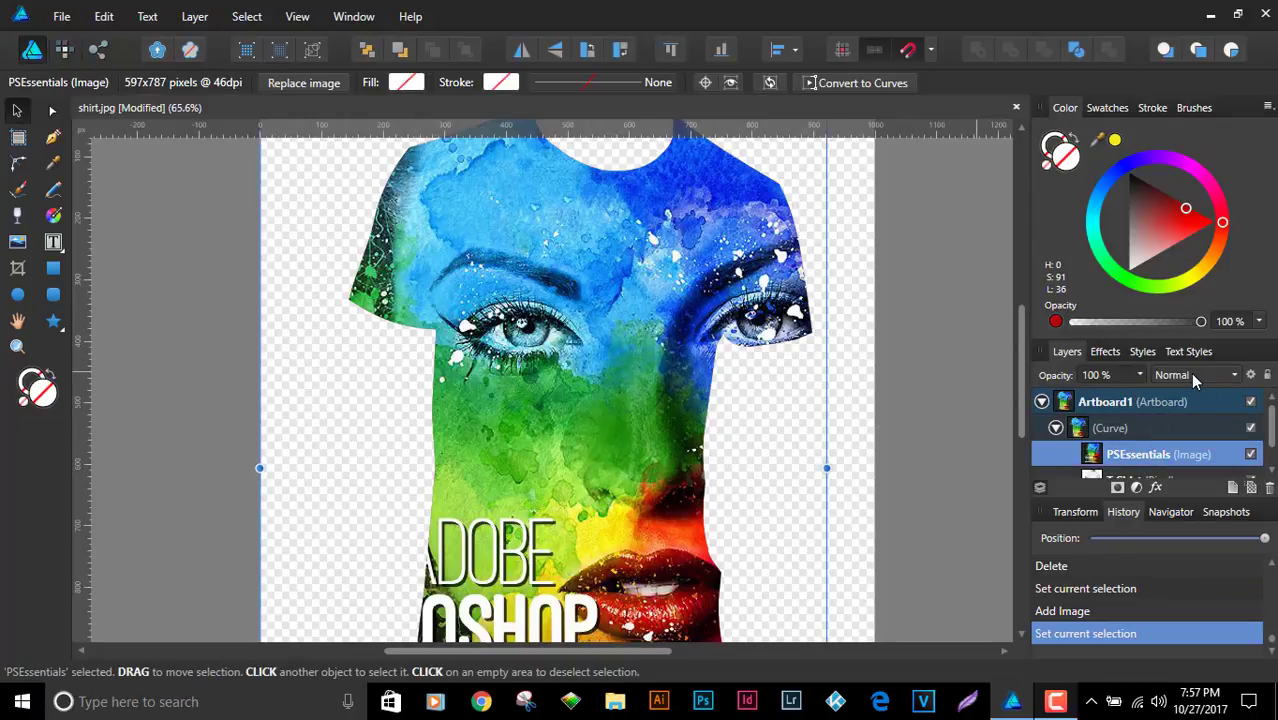
{"action": "left_click", "coordinate": [1192, 375]}
{"action": "scroll", "coordinate": [1185, 300], "scroll_direction": "down", "scroll_amount": 1}
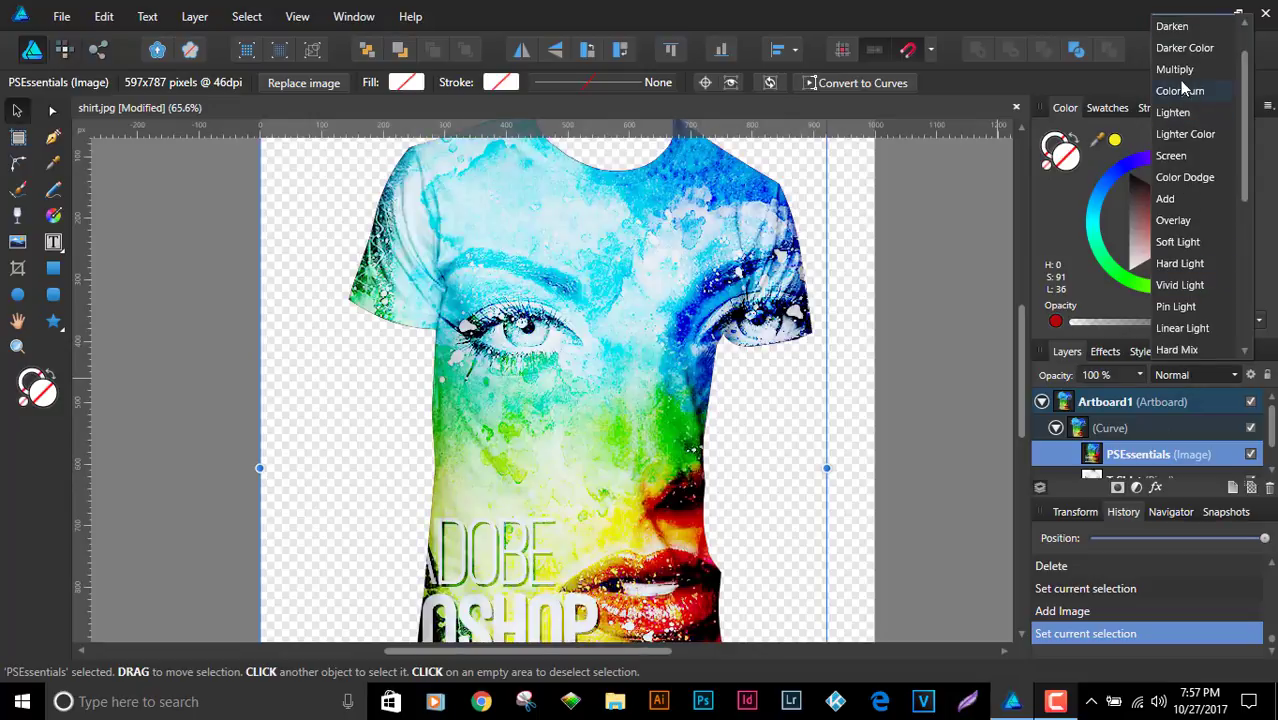
{"action": "left_click", "coordinate": [1175, 70]}
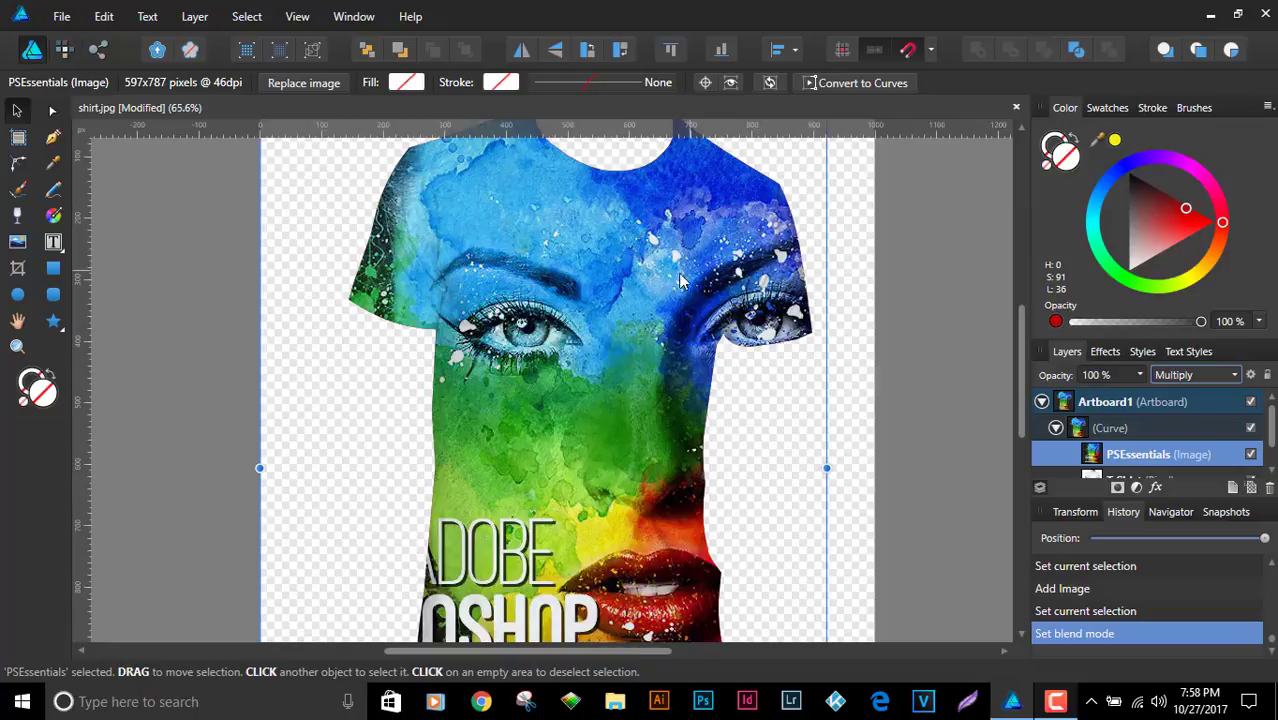
{"action": "scroll", "coordinate": [420, 270], "scroll_direction": "up", "scroll_amount": 3}
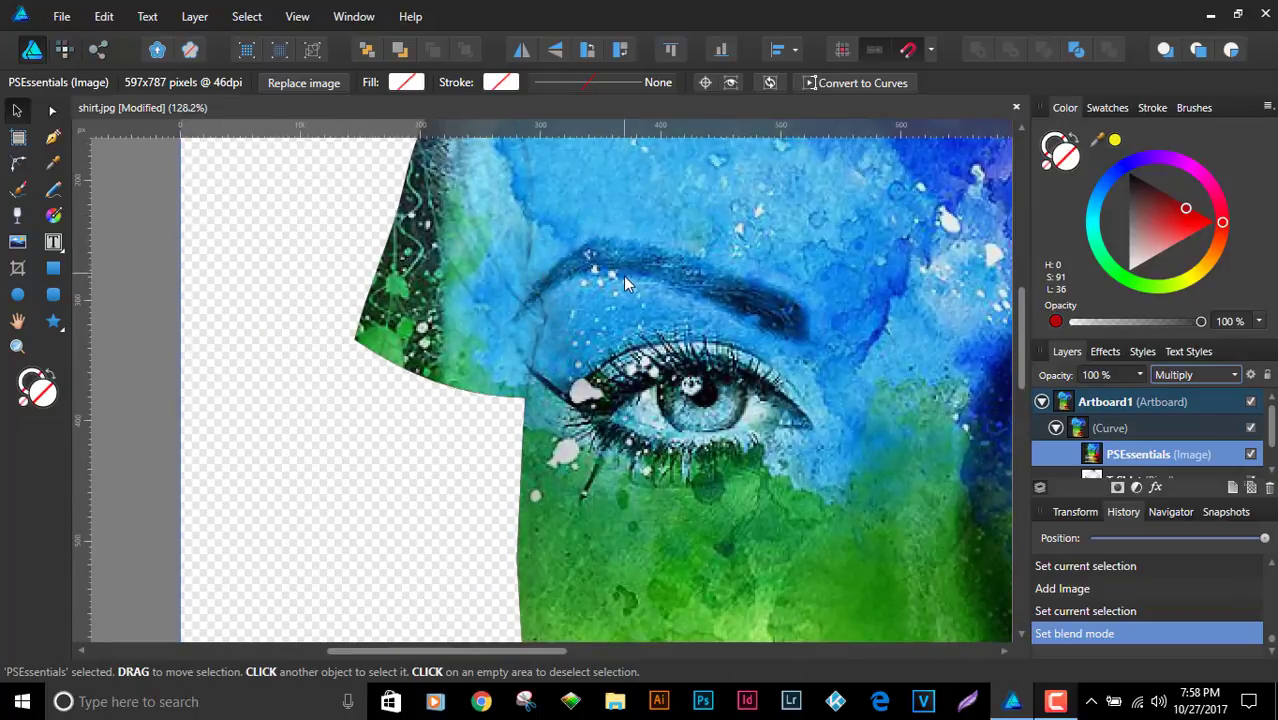
Try the opacity of the PSEssentials image layer, leave it at 100%, and delete the image from the shirt curve
{"action": "scroll", "coordinate": [623, 276], "scroll_direction": "down", "scroll_amount": 5}
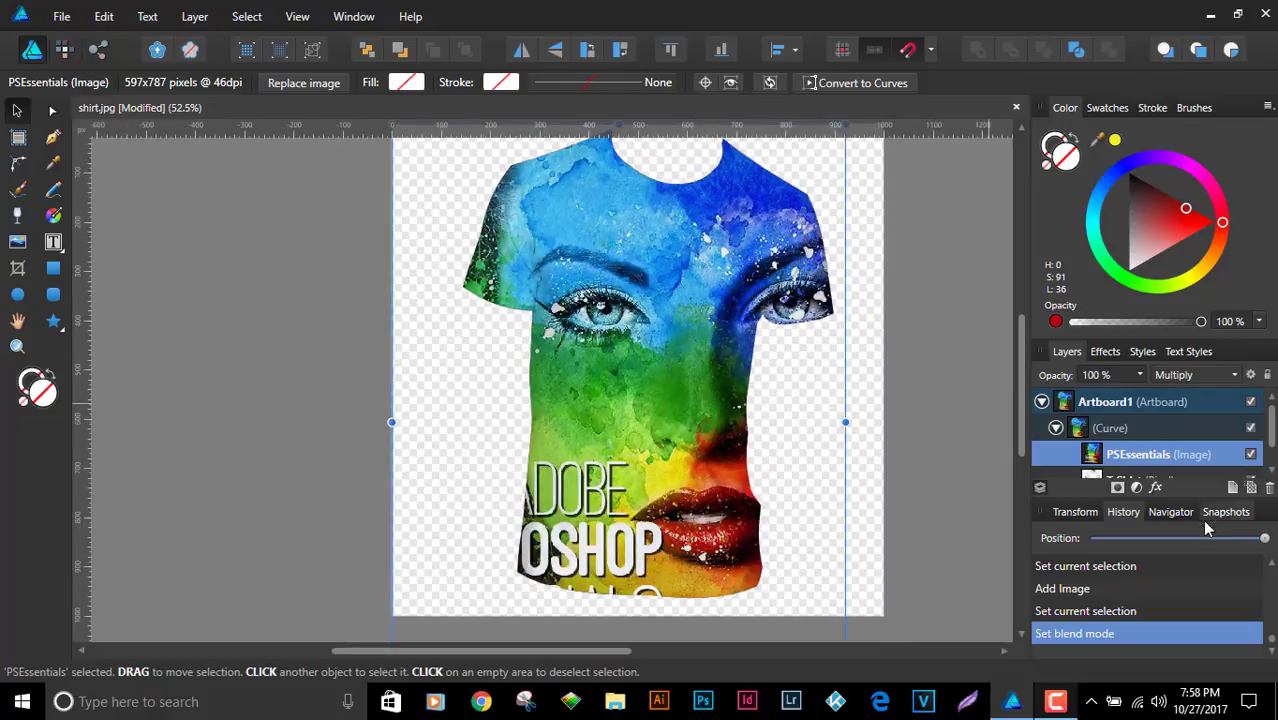
{"action": "left_click", "coordinate": [1150, 376]}
{"action": "left_click", "coordinate": [1138, 373]}
{"action": "left_click_drag", "start_coordinate": [1138, 373], "coordinate": [1180, 401]}
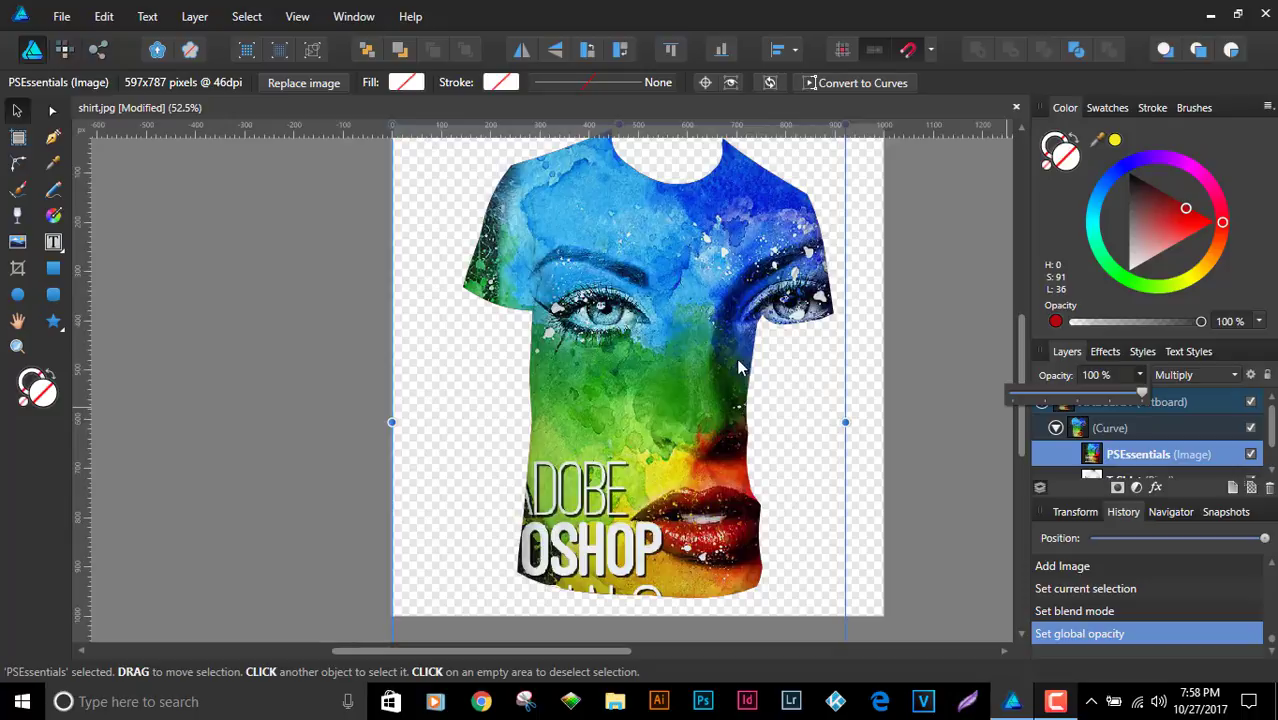
{"action": "key", "text": "Delete"}
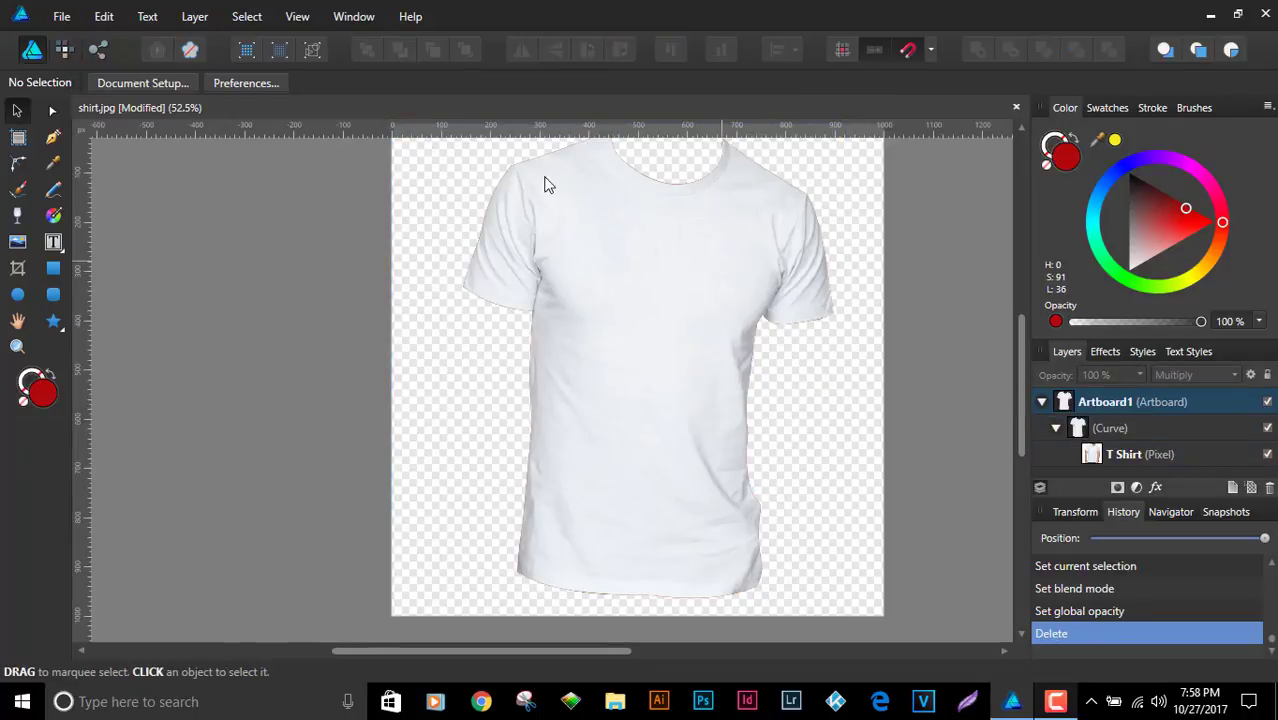
Select the shirt curve for node editing and pull its neckline segment inward to hide the red fringe along the collar
{"action": "scroll", "coordinate": [682, 192], "scroll_direction": "up", "scroll_amount": 5}
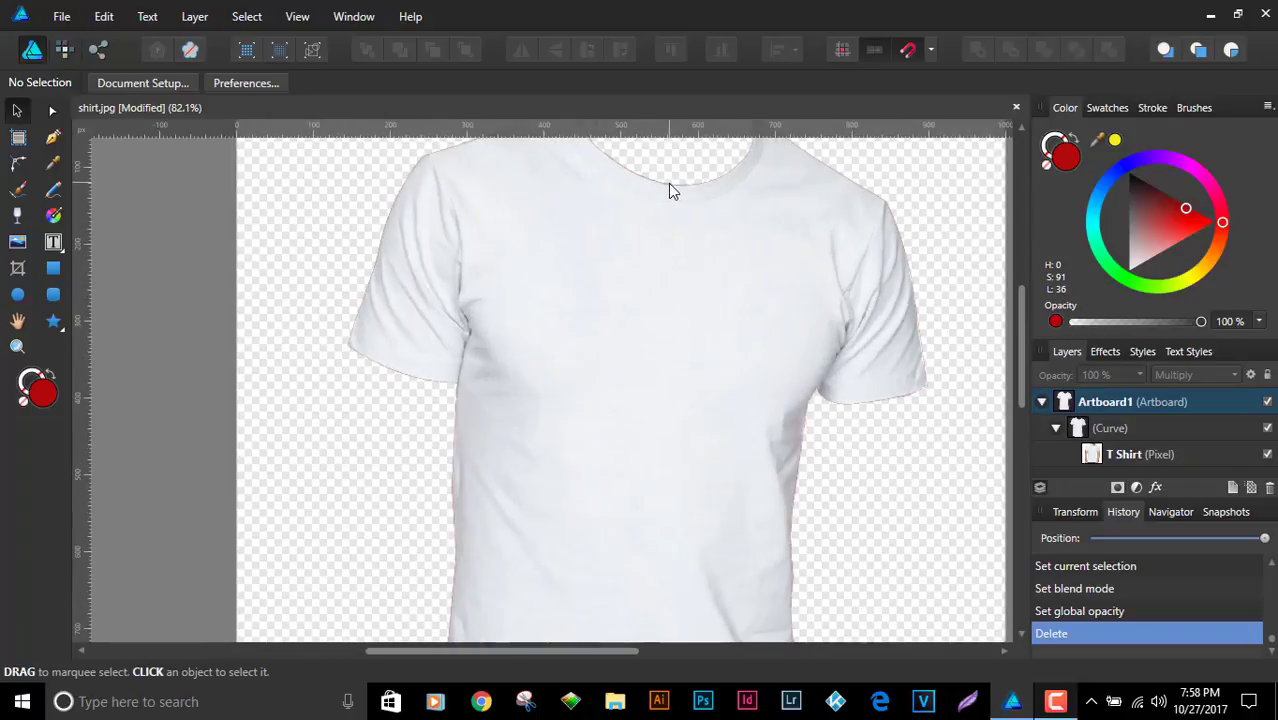
{"action": "scroll", "coordinate": [650, 277], "scroll_direction": "up", "scroll_amount": 3}
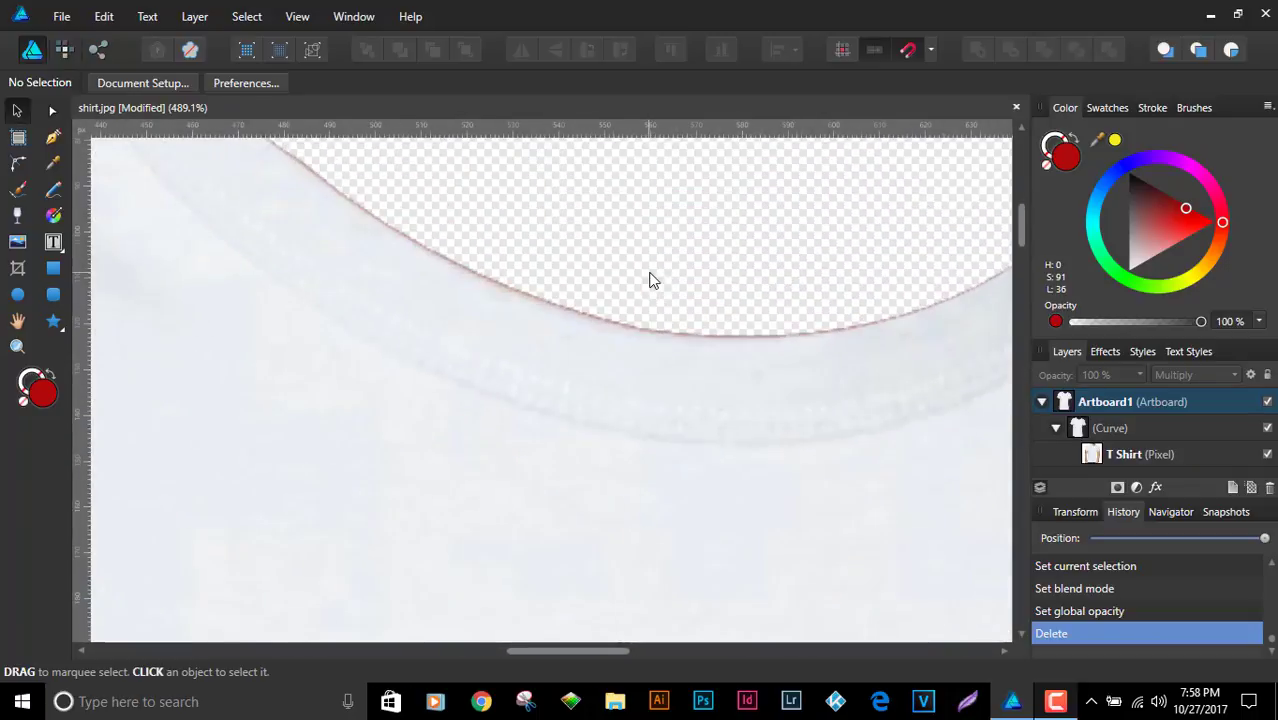
{"action": "left_click", "coordinate": [586, 318]}
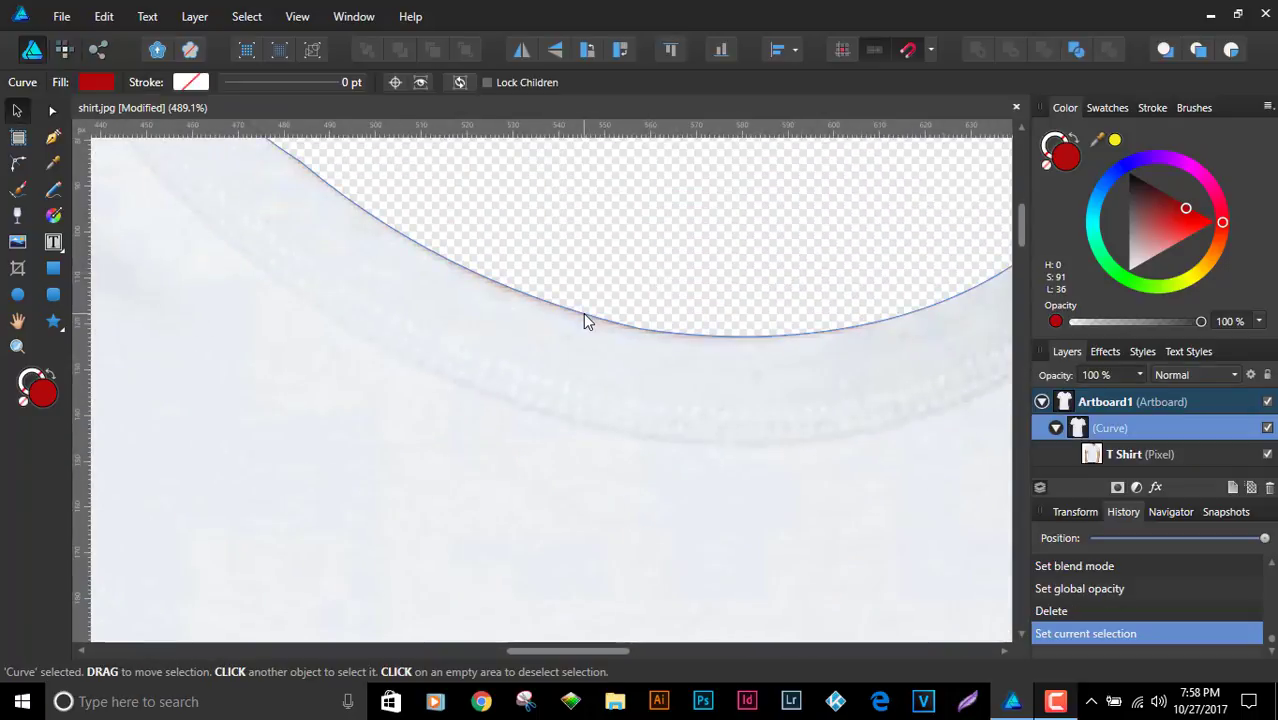
{"action": "left_click", "coordinate": [54, 113]}
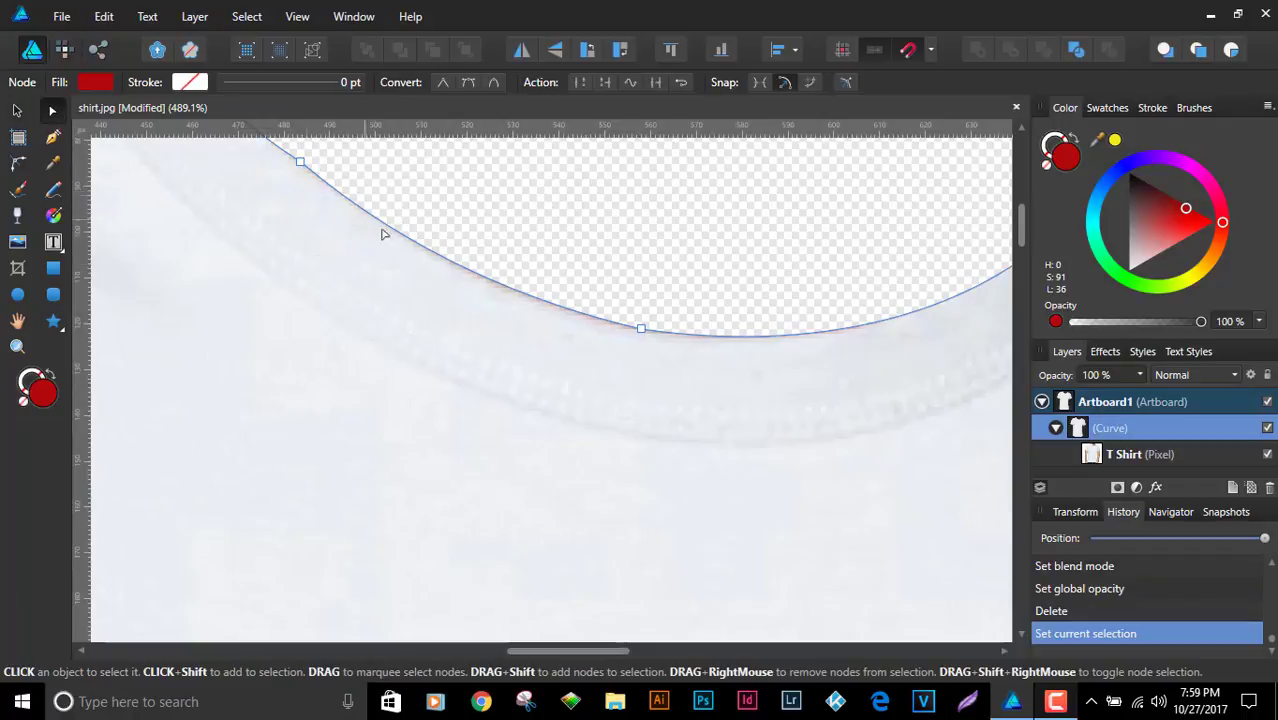
{"action": "left_click_drag", "start_coordinate": [391, 231], "coordinate": [337, 206]}
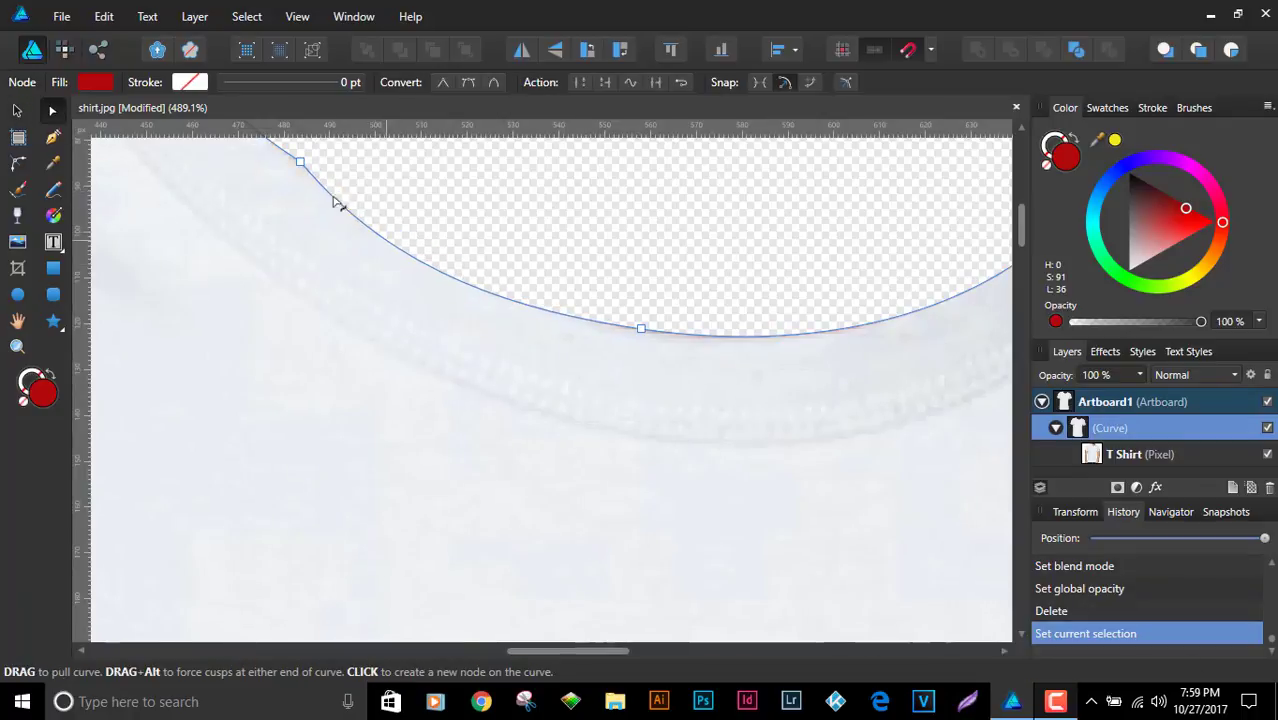
Nudge the two neckline nodes slightly into the collar and deselect the shirt curve
{"action": "left_click", "coordinate": [293, 168]}
{"action": "left_click_drag", "start_coordinate": [293, 170], "coordinate": [295, 170]}
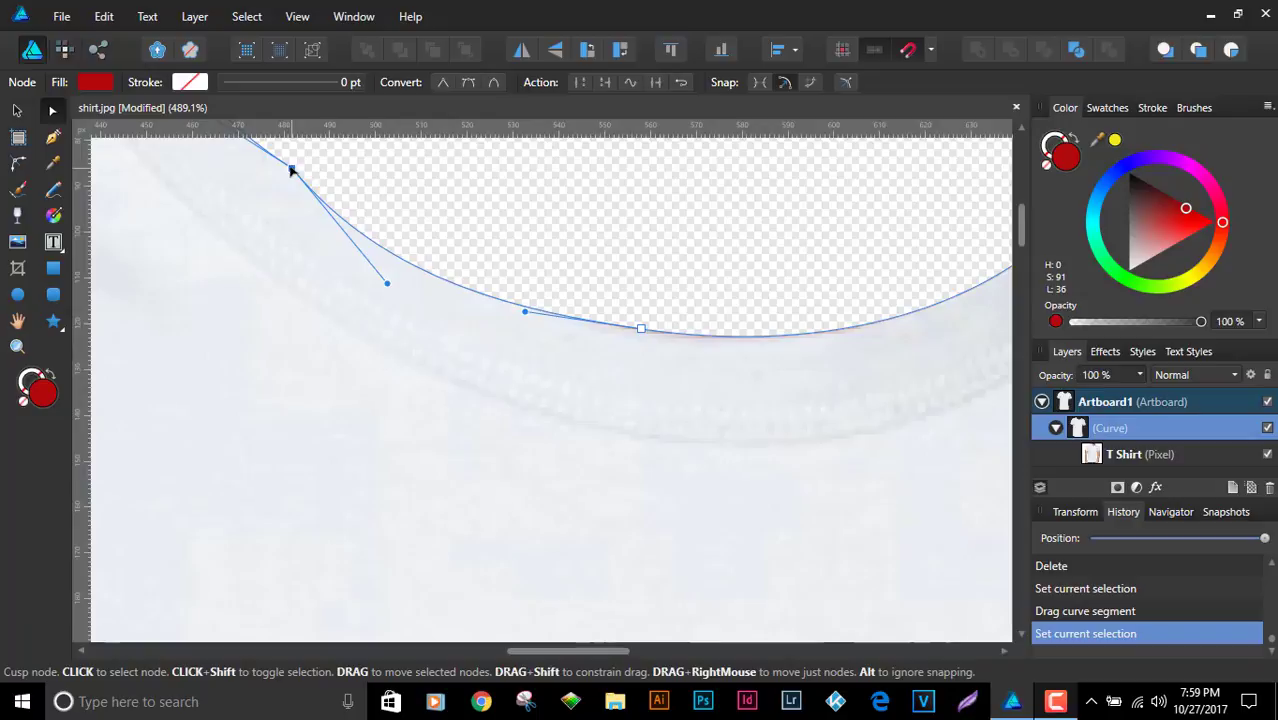
{"action": "left_click", "coordinate": [643, 329]}
{"action": "left_click_drag", "start_coordinate": [643, 337], "coordinate": [643, 338]}
{"action": "scroll", "coordinate": [520, 250], "scroll_direction": "down", "scroll_amount": 5}
{"action": "left_click", "coordinate": [248, 183]}
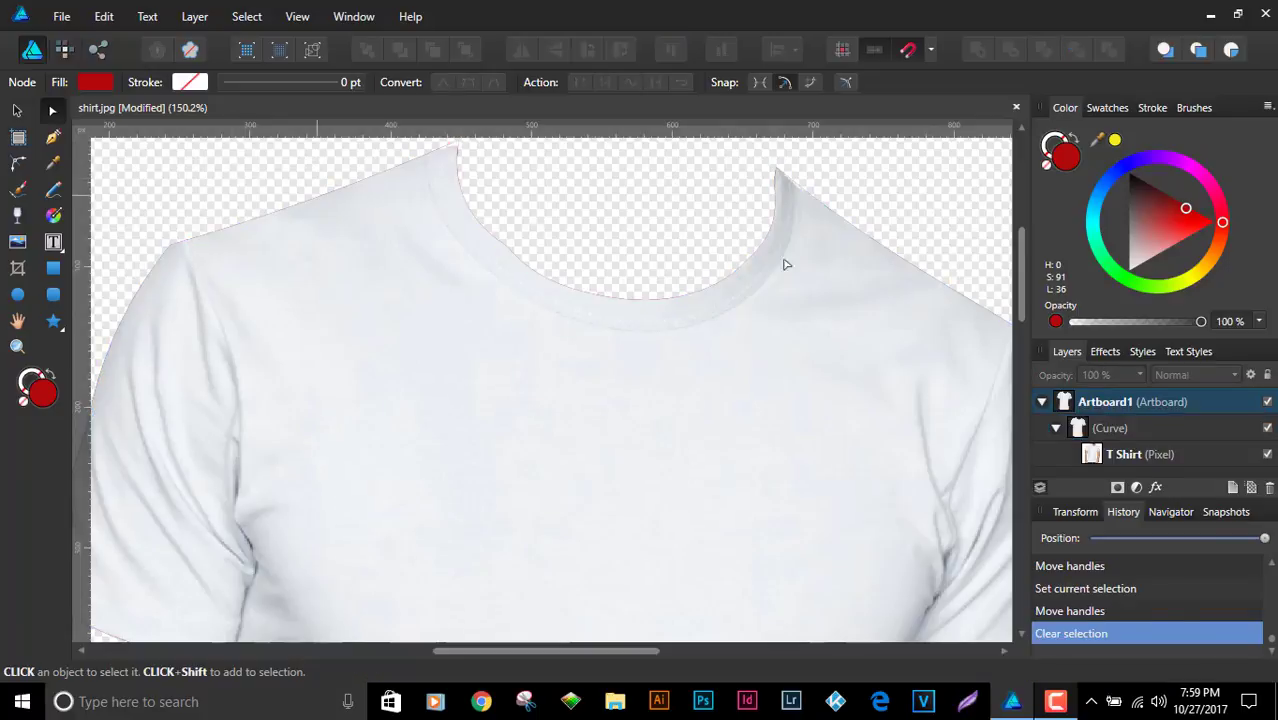
Select the shirt curve and set new objects to be inserted inside the selection
{"action": "scroll", "coordinate": [785, 262], "scroll_direction": "down", "scroll_amount": 4}
{"action": "scroll", "coordinate": [639, 294], "scroll_direction": "down", "scroll_amount": 4}
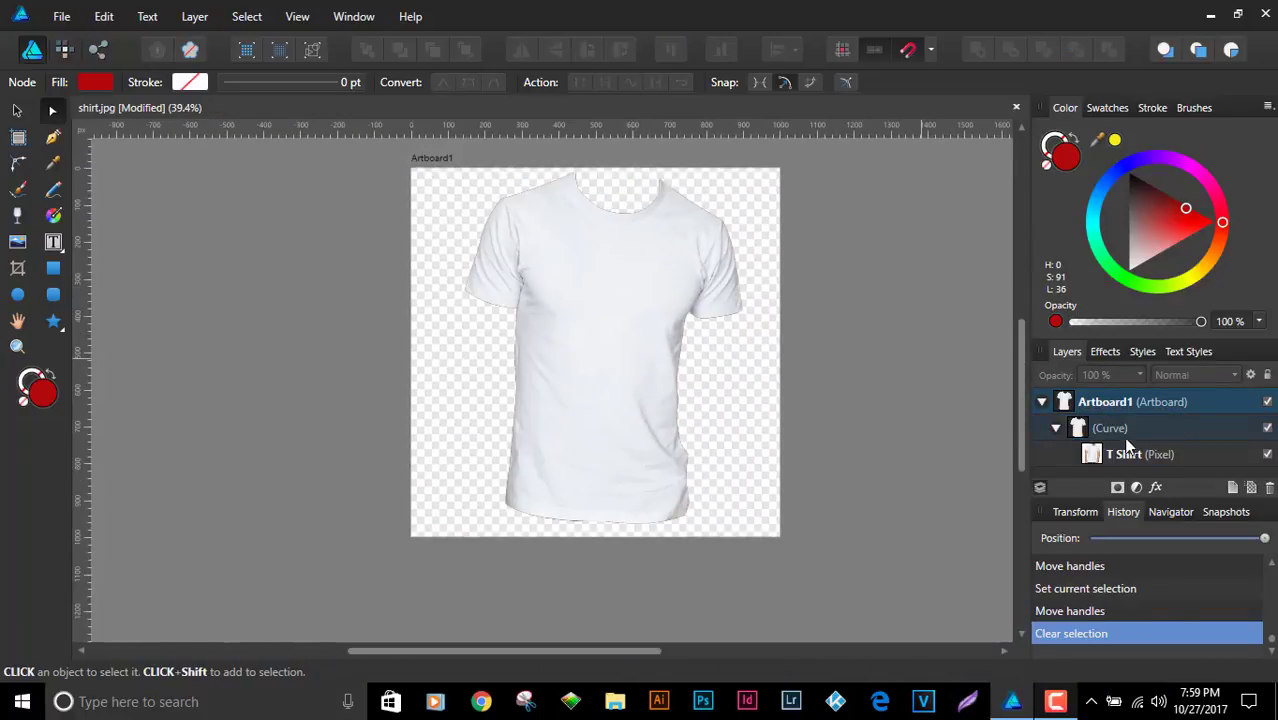
{"action": "left_click", "coordinate": [1121, 437]}
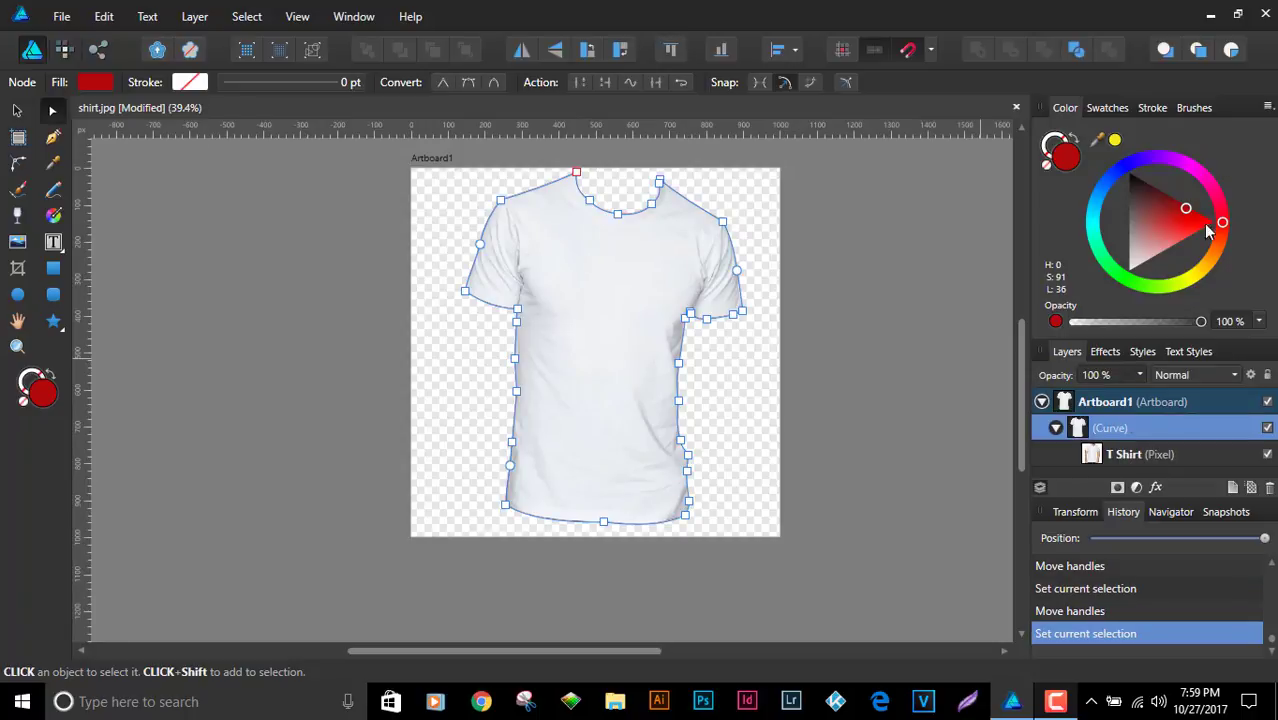
{"action": "left_click", "coordinate": [1231, 51]}
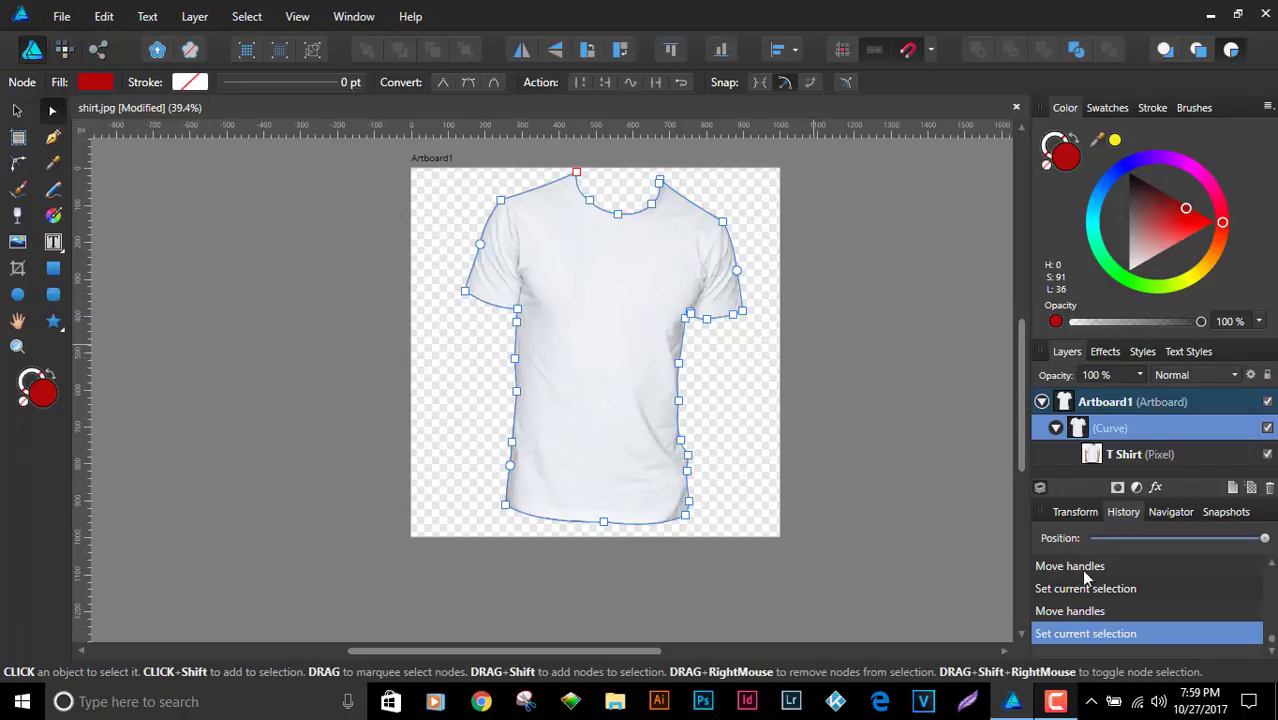
Set the fill to blue (H 237, S 91, L 36) and draw a rectangle inside the curve covering the whole artboard
{"action": "left_click_drag", "start_coordinate": [1137, 174], "coordinate": [1122, 167]}
{"action": "left_click", "coordinate": [55, 278]}
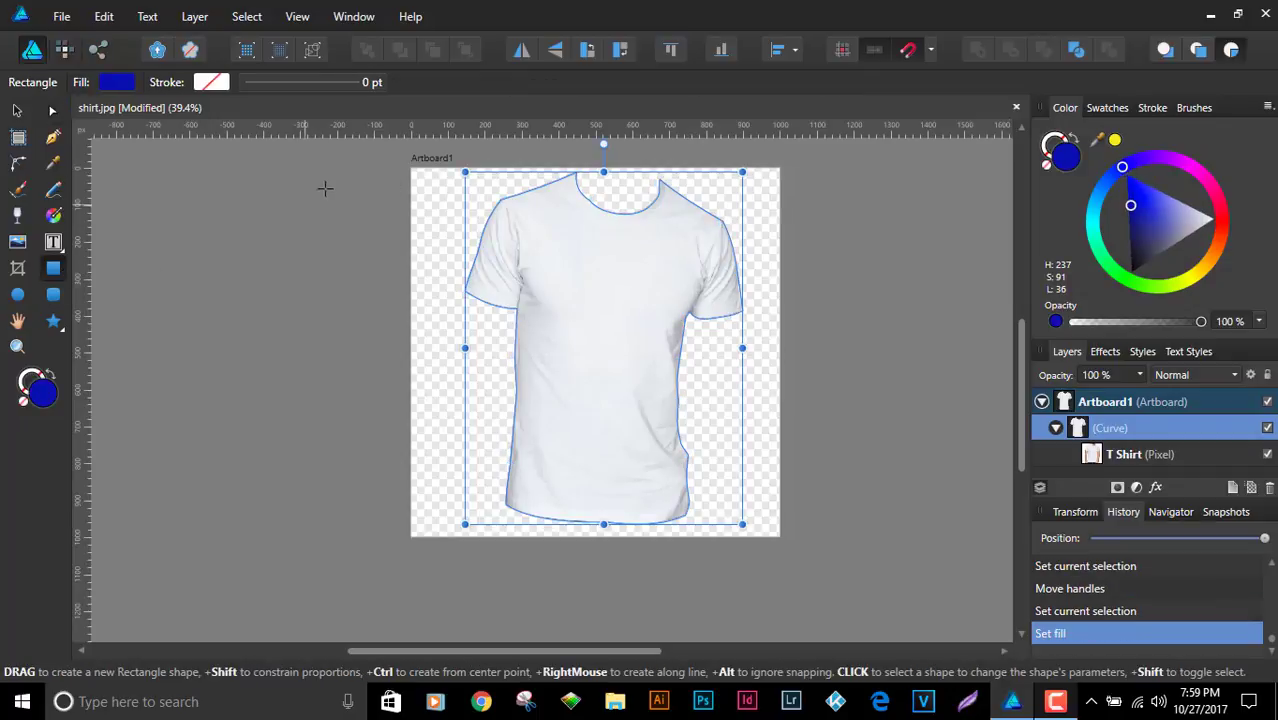
{"action": "left_click_drag", "start_coordinate": [365, 155], "coordinate": [902, 567]}
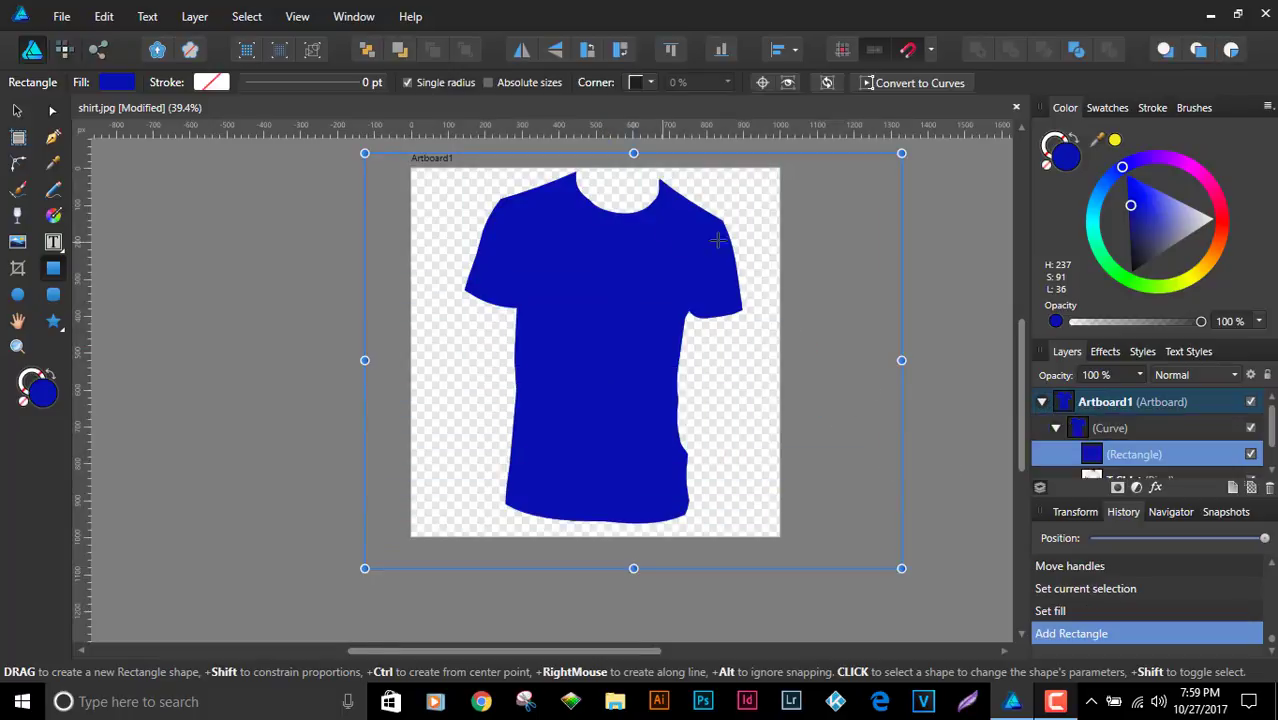
Set the blue rectangle's blend mode to Multiply
{"action": "scroll", "coordinate": [679, 240], "scroll_direction": "up", "scroll_amount": 1}
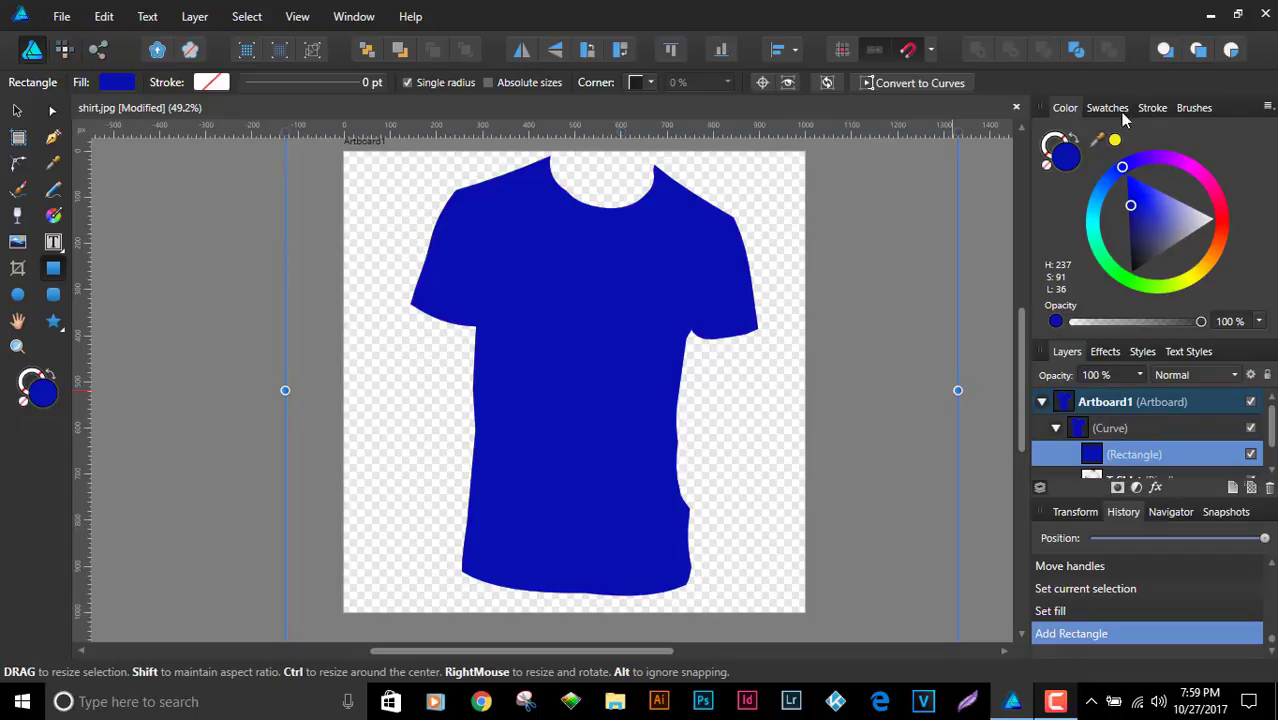
{"action": "left_click", "coordinate": [1218, 373]}
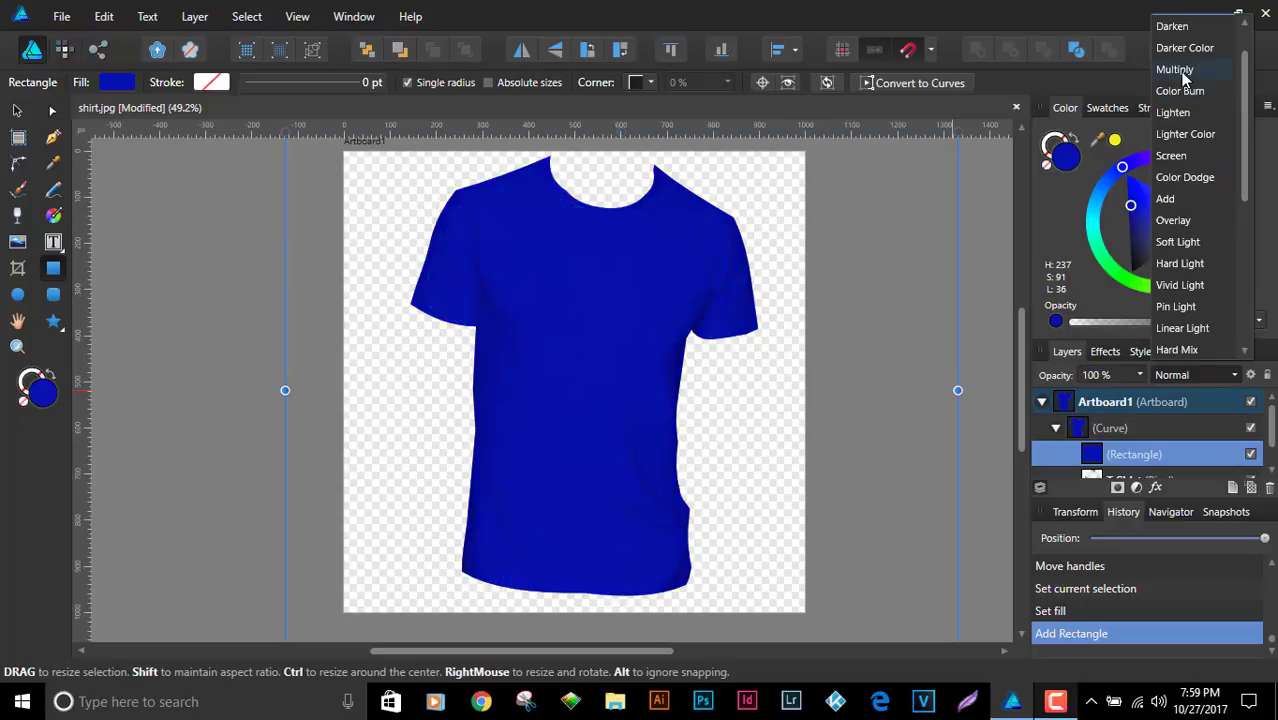
{"action": "left_click", "coordinate": [1176, 70]}
Try the blue rectangle's opacity and preview other blend modes such as Screen, keeping 100% opacity and Multiply
{"action": "scroll", "coordinate": [667, 205], "scroll_direction": "up", "scroll_amount": 4}
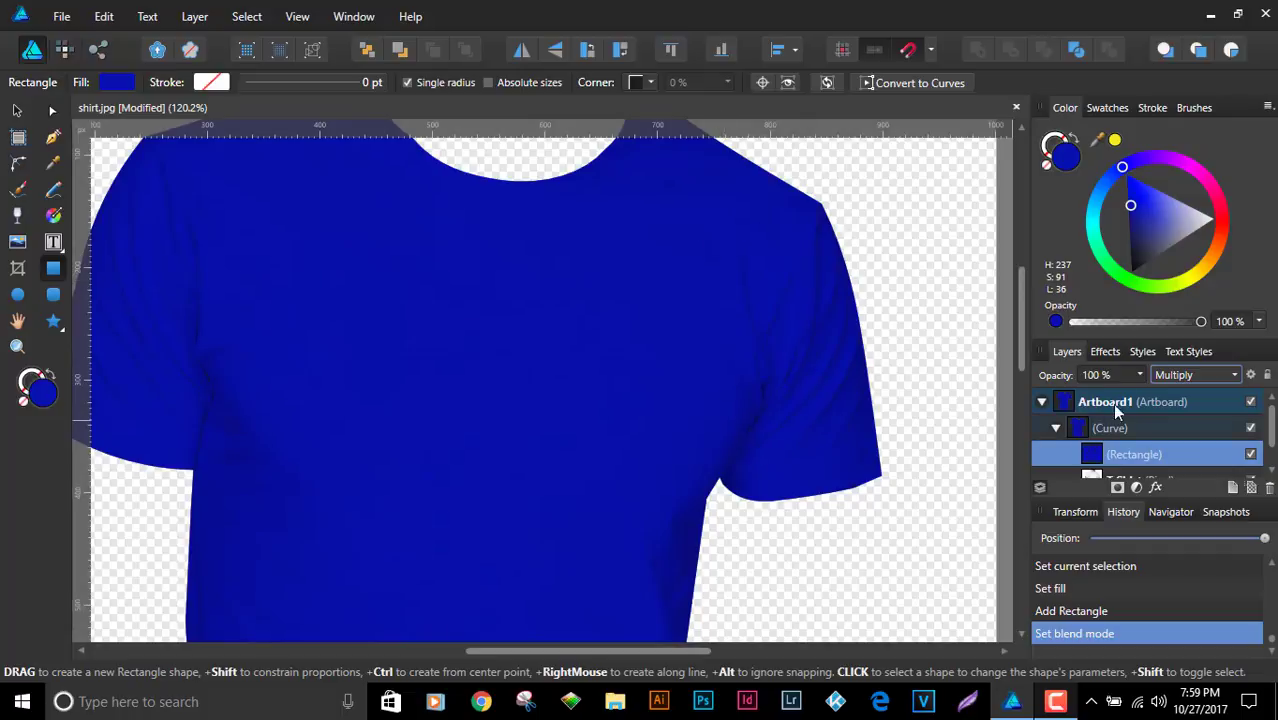
{"action": "left_click_drag", "start_coordinate": [1139, 375], "coordinate": [766, 344]}
{"action": "scroll", "coordinate": [766, 344], "scroll_direction": "down", "scroll_amount": 1}
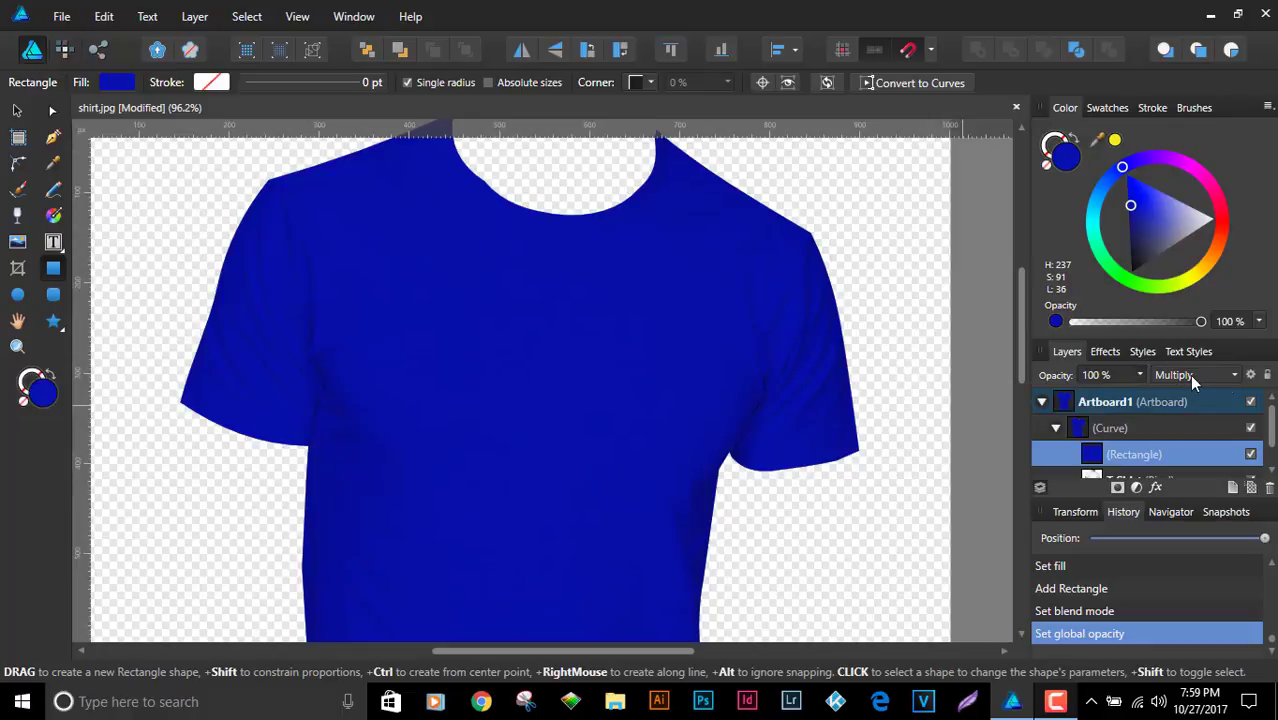
{"action": "left_click", "coordinate": [1233, 376]}
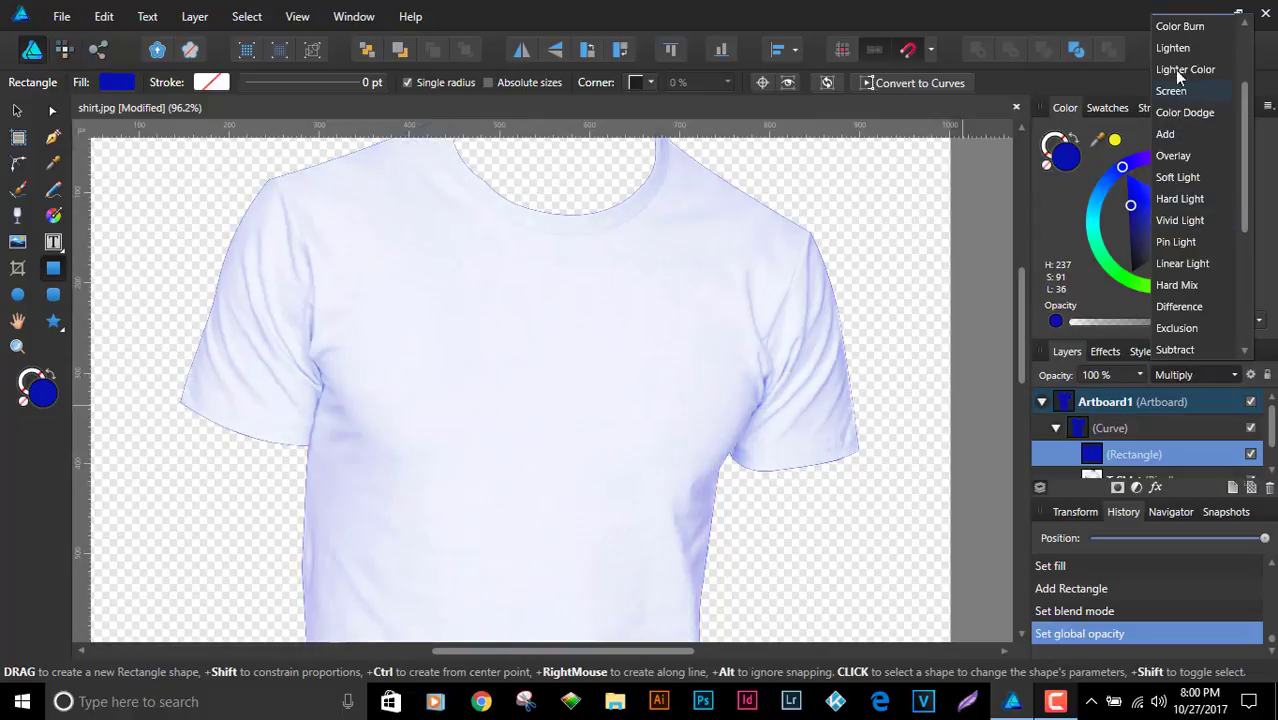
{"action": "scroll", "coordinate": [1172, 50], "scroll_direction": "up", "scroll_amount": 1}
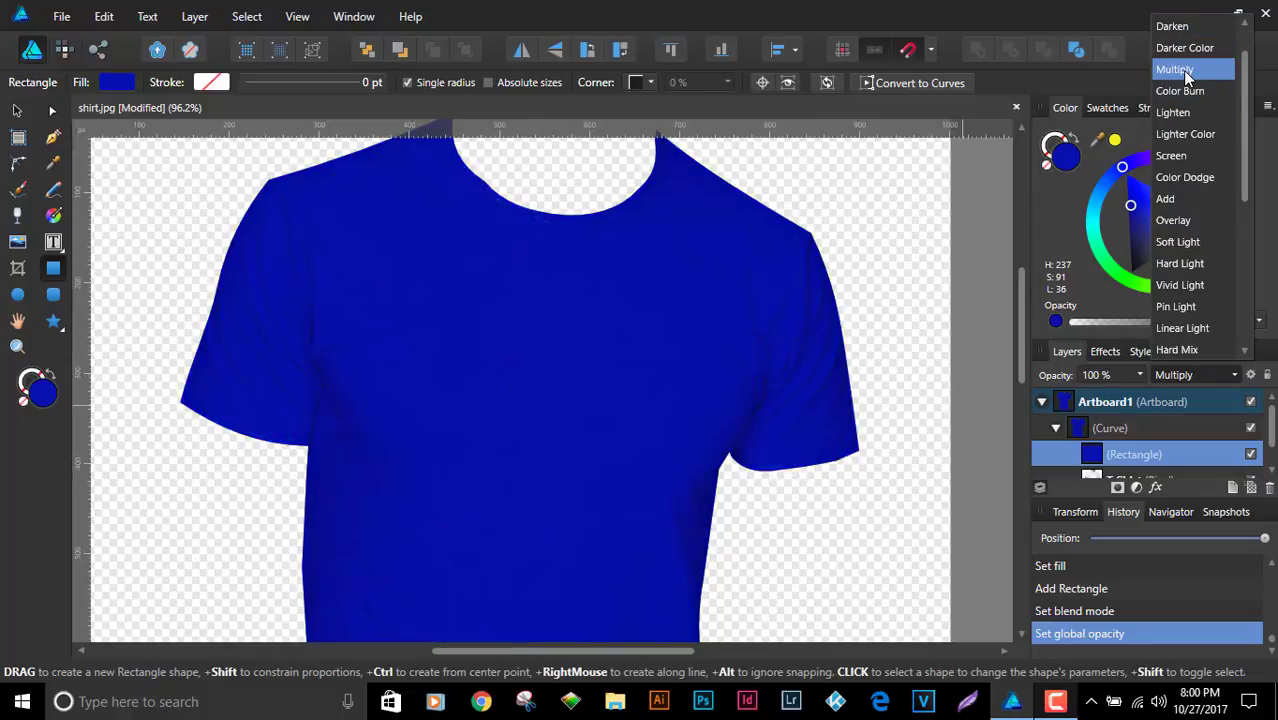
{"action": "left_click", "coordinate": [1175, 69]}
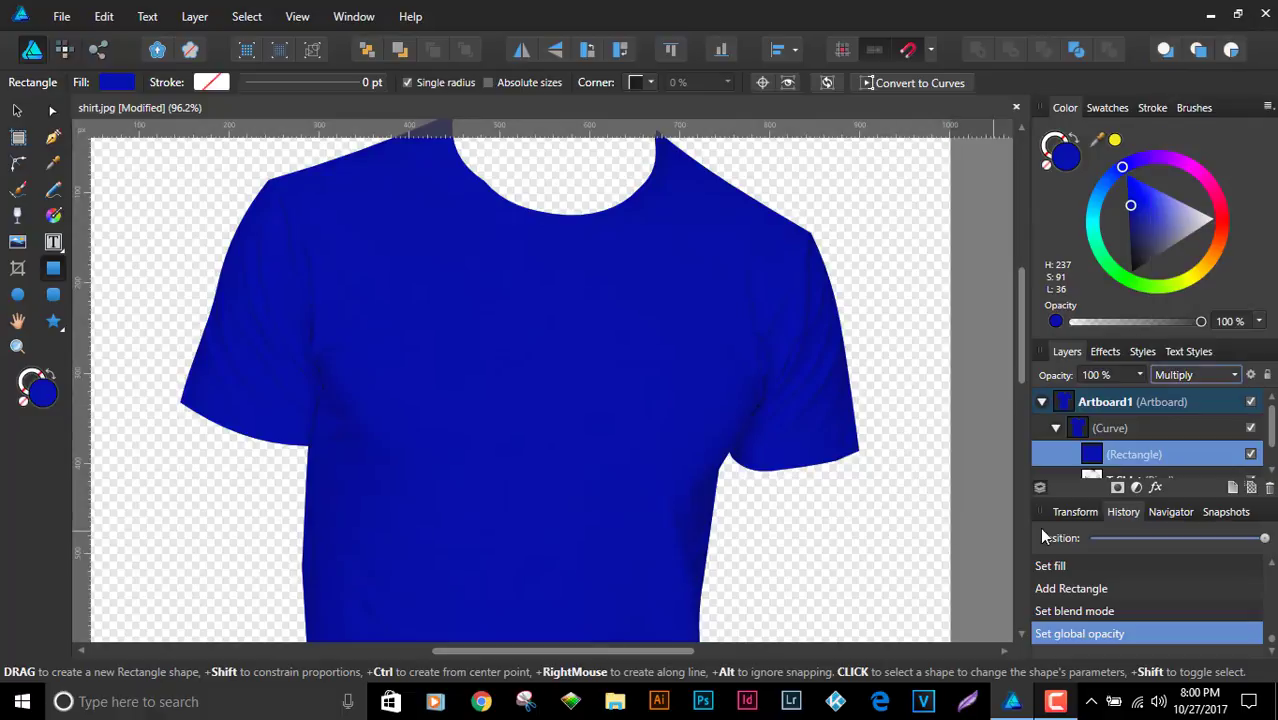
Add an HSL adjustment to the blue rectangle with a hue shift of -63.5° and a saturation shift of -63%
{"action": "scroll", "coordinate": [750, 380], "scroll_direction": "down", "scroll_amount": 3}
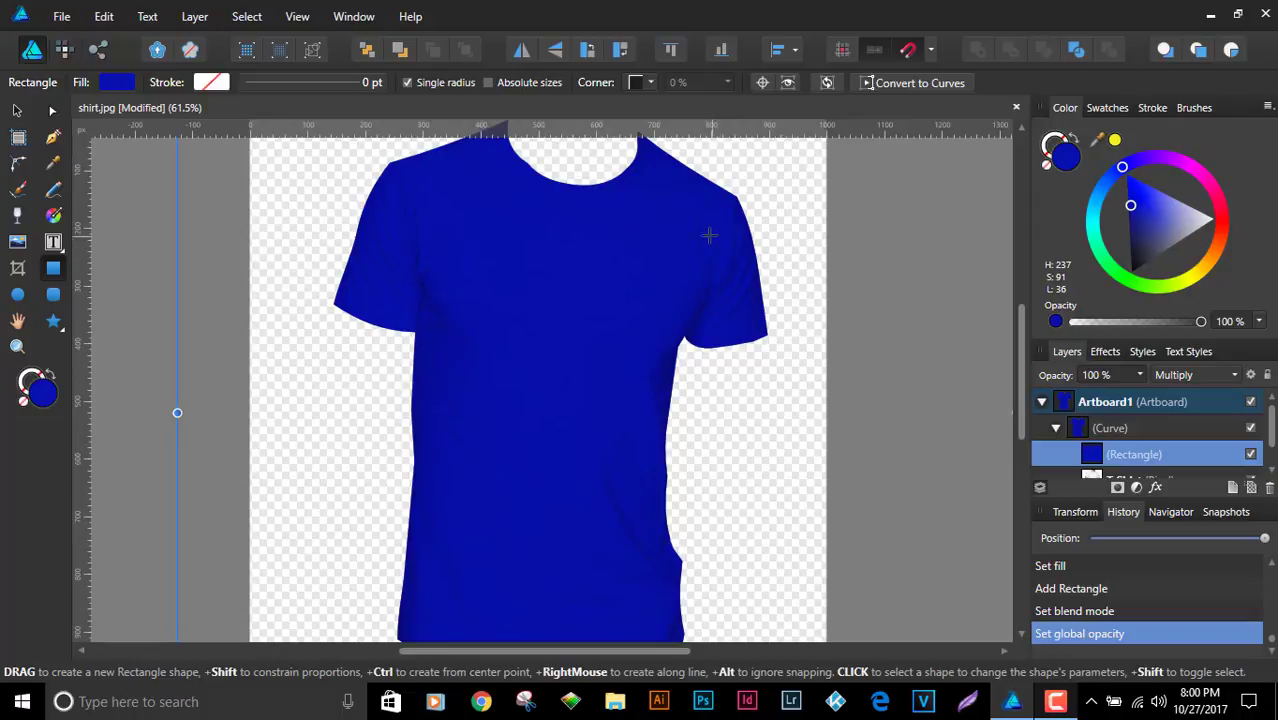
{"action": "scroll", "coordinate": [605, 562], "scroll_direction": "up", "scroll_amount": 1}
{"action": "scroll", "coordinate": [613, 545], "scroll_direction": "down", "scroll_amount": 1}
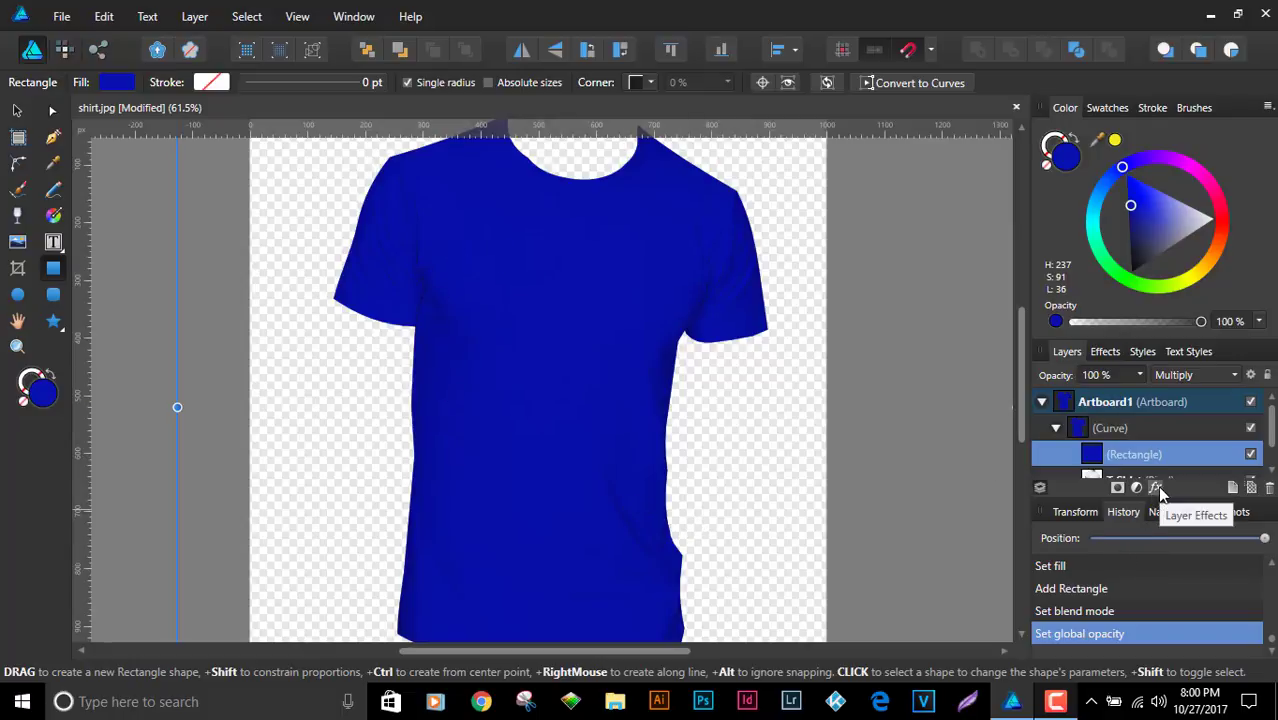
{"action": "left_click", "coordinate": [1136, 487]}
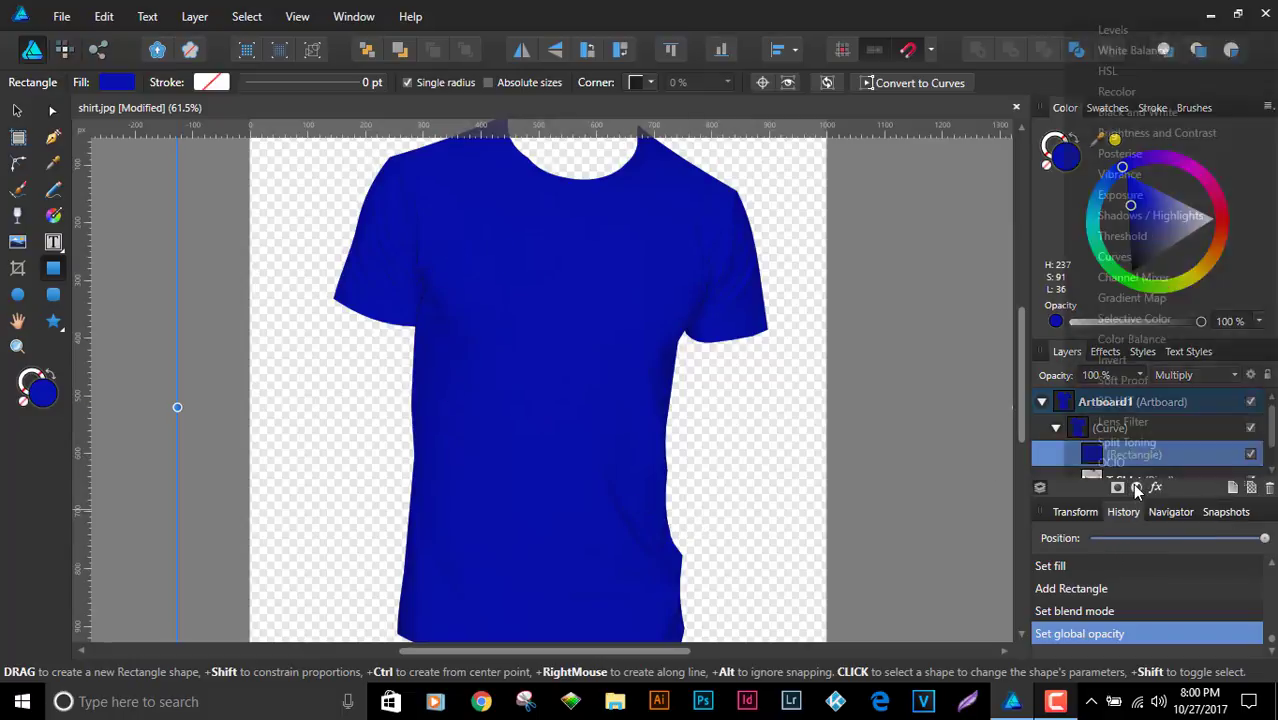
{"action": "left_click", "coordinate": [1140, 76]}
{"action": "left_click_drag", "start_coordinate": [734, 330], "coordinate": [900, 178]}
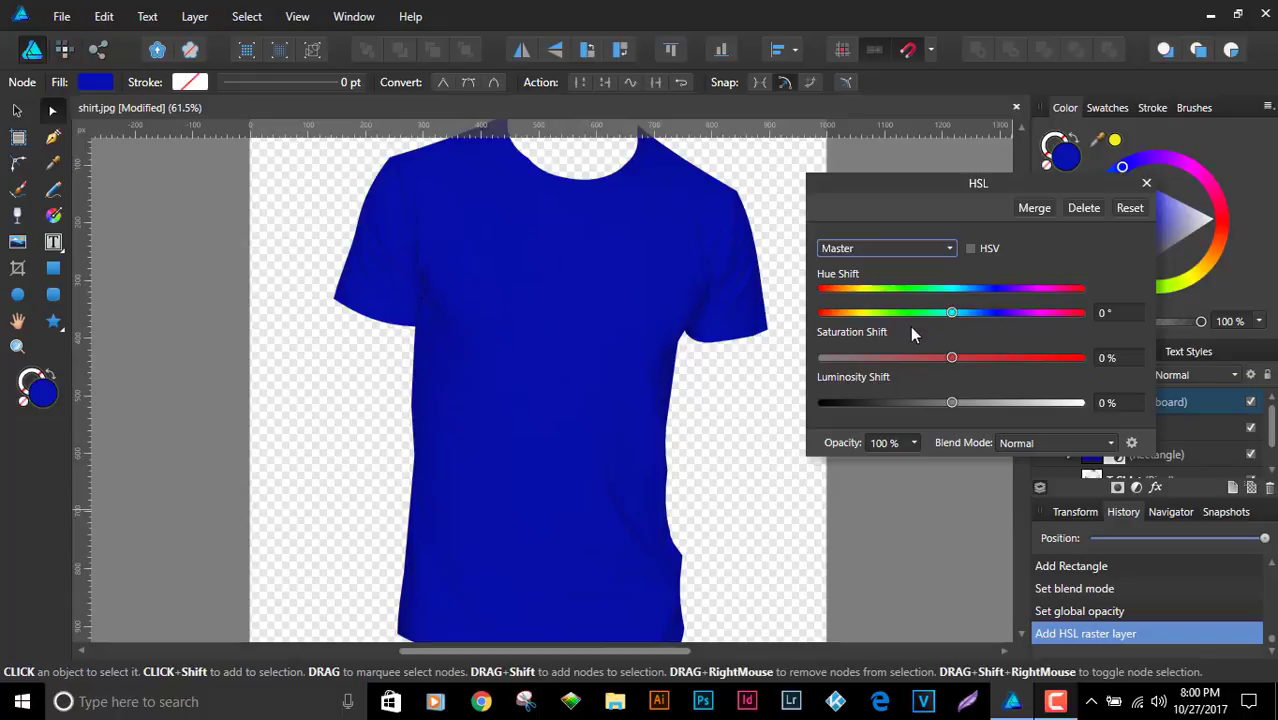
{"action": "left_click_drag", "start_coordinate": [952, 358], "coordinate": [869, 358]}
{"action": "left_click_drag", "start_coordinate": [948, 314], "coordinate": [907, 320]}
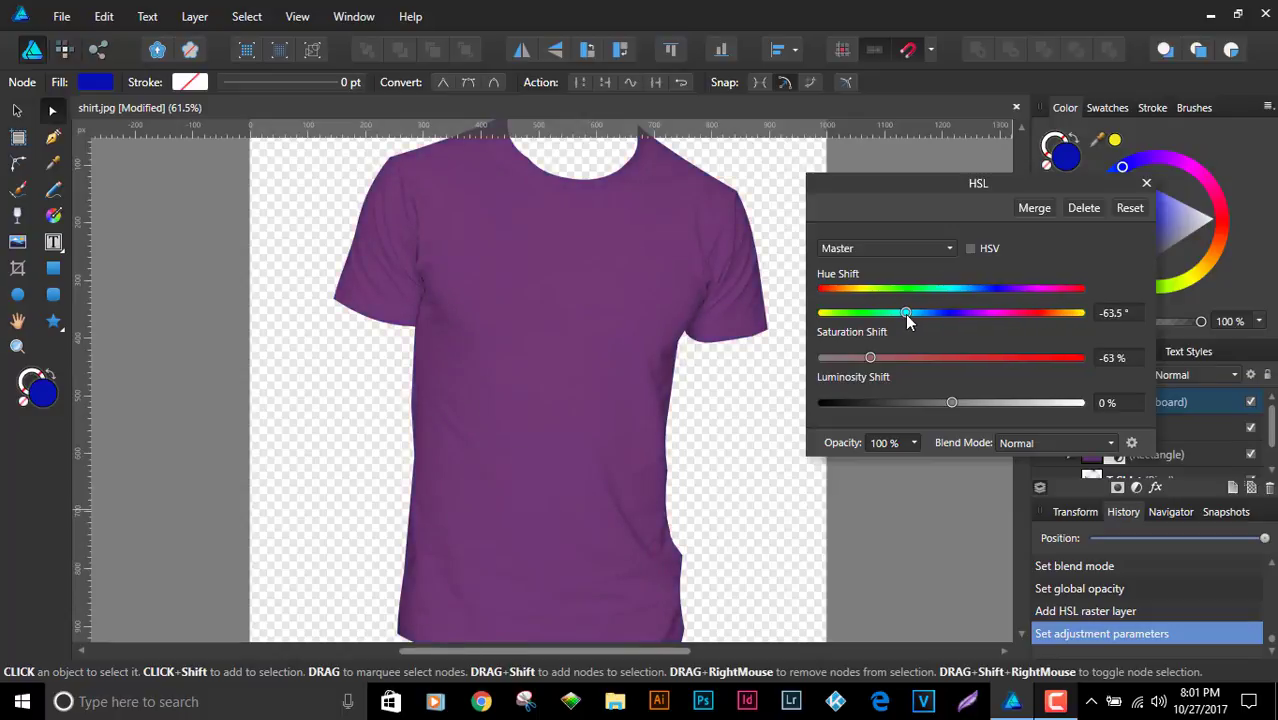
Move the HSL dialog clear of the layer list, then try a hue shift of 71.3° and a luminosity shift of 3%
{"action": "left_click_drag", "start_coordinate": [914, 186], "coordinate": [881, 97]}
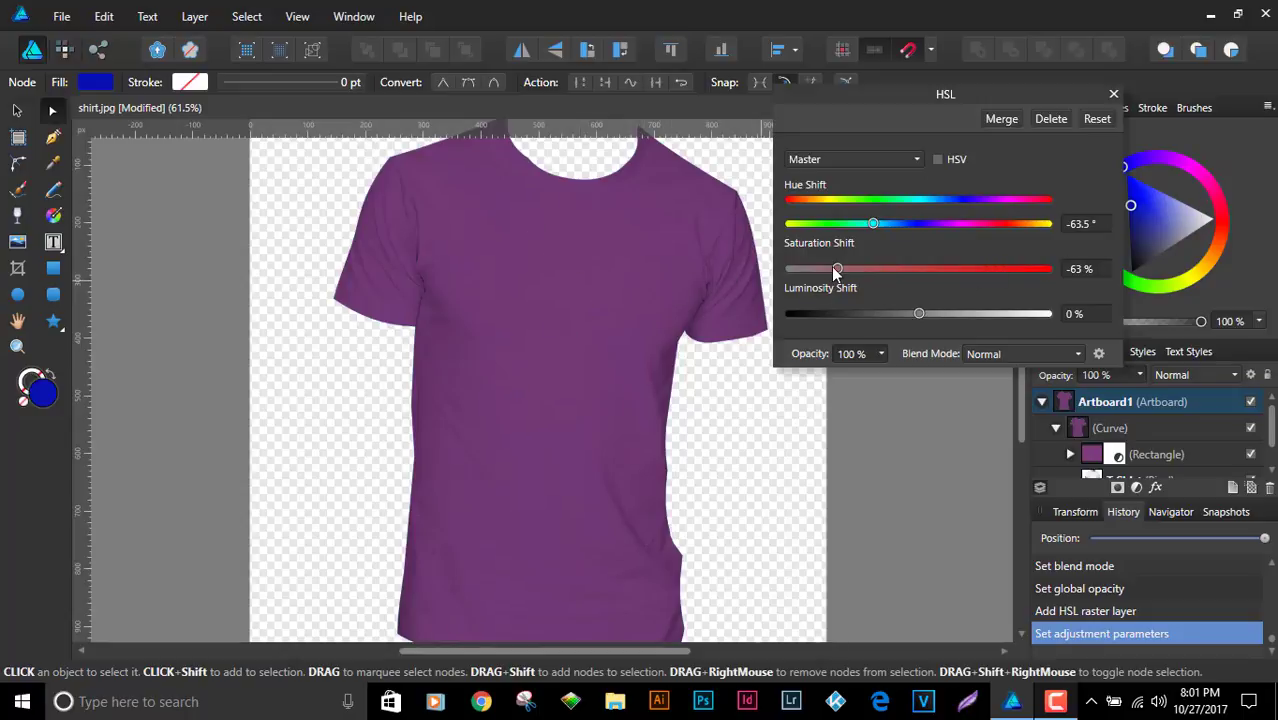
{"action": "left_click_drag", "start_coordinate": [888, 228], "coordinate": [968, 226]}
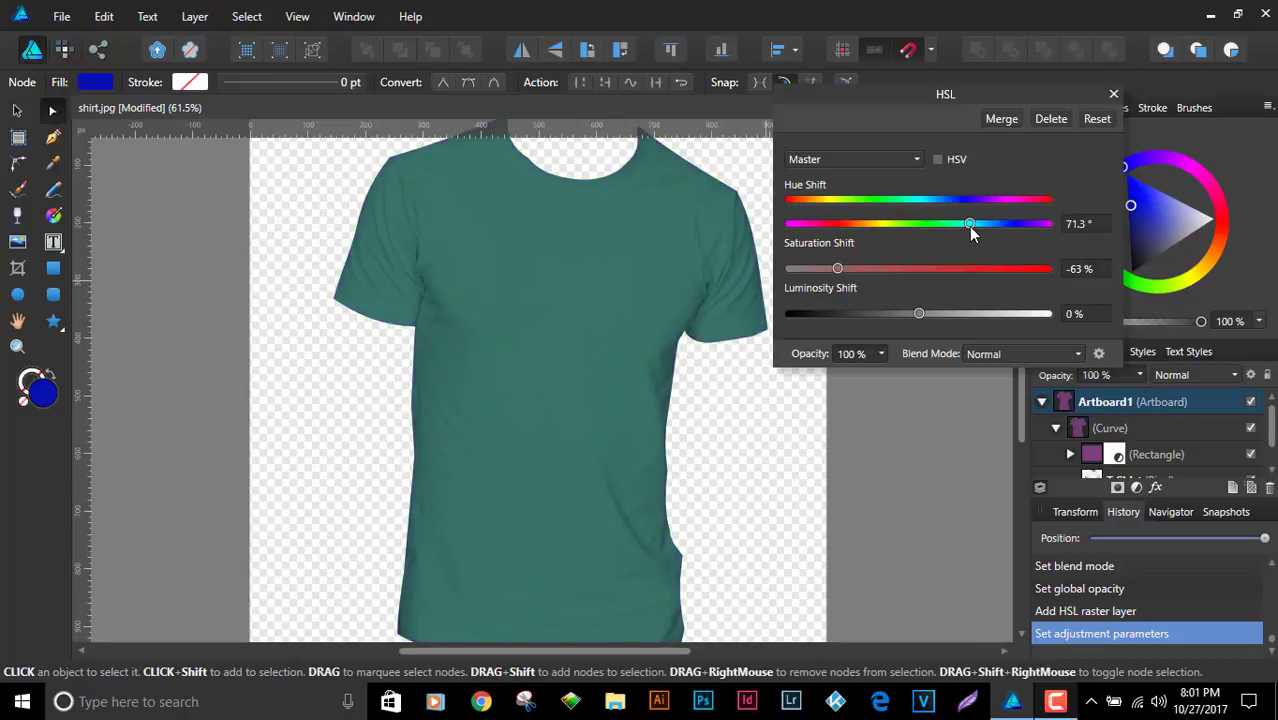
{"action": "left_click_drag", "start_coordinate": [919, 314], "coordinate": [951, 315]}
{"action": "left_click", "coordinate": [923, 315]}
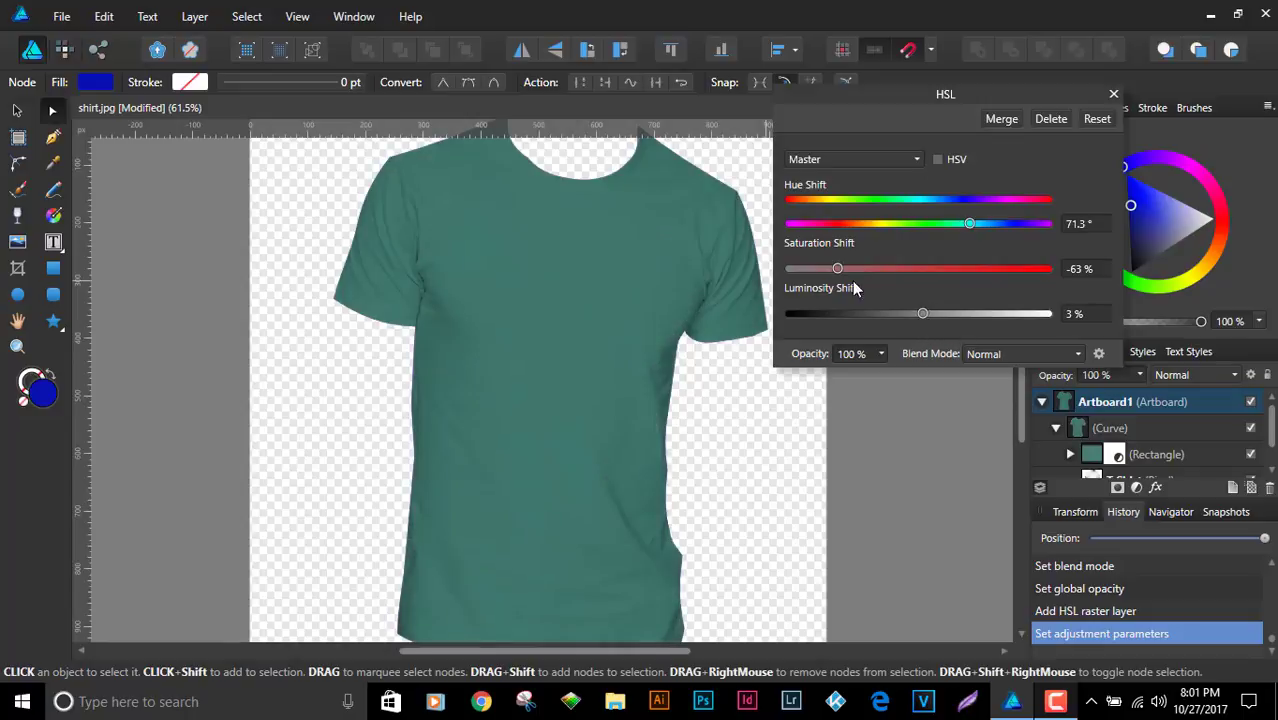
Recolour the shirt green with a hue shift of 131.6°, saturation shift of -46% and luminosity shift of -16%, and close the HSL adjustment
{"action": "left_click_drag", "start_coordinate": [838, 269], "coordinate": [832, 295]}
{"action": "left_click_drag", "start_coordinate": [903, 231], "coordinate": [843, 242]}
{"action": "left_click_drag", "start_coordinate": [944, 226], "coordinate": [1012, 226]}
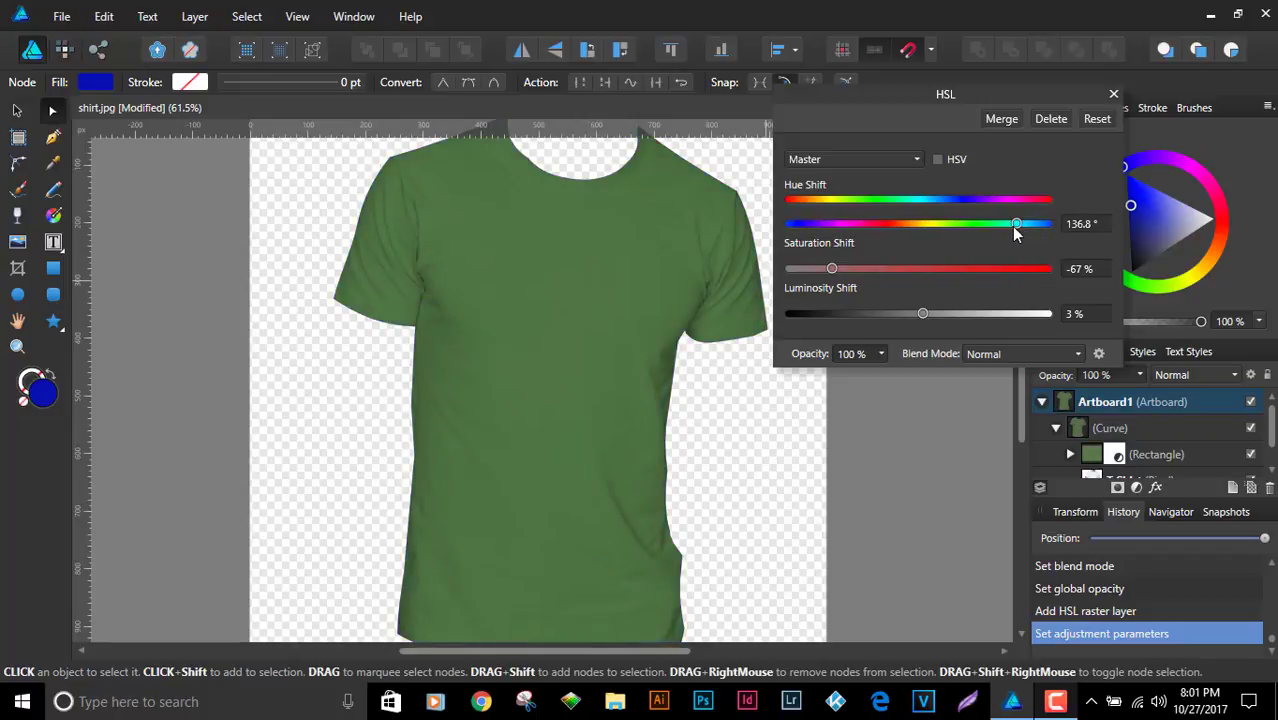
{"action": "mouse_move", "coordinate": [833, 270]}
{"action": "left_mouse_down"}
{"action": "mouse_move", "coordinate": [902, 268]}
{"action": "mouse_move", "coordinate": [828, 270]}
{"action": "left_mouse_up"}
{"action": "mouse_move", "coordinate": [922, 315]}
{"action": "left_mouse_down"}
{"action": "mouse_move", "coordinate": [866, 315]}
{"action": "mouse_move", "coordinate": [900, 314]}
{"action": "left_mouse_up"}
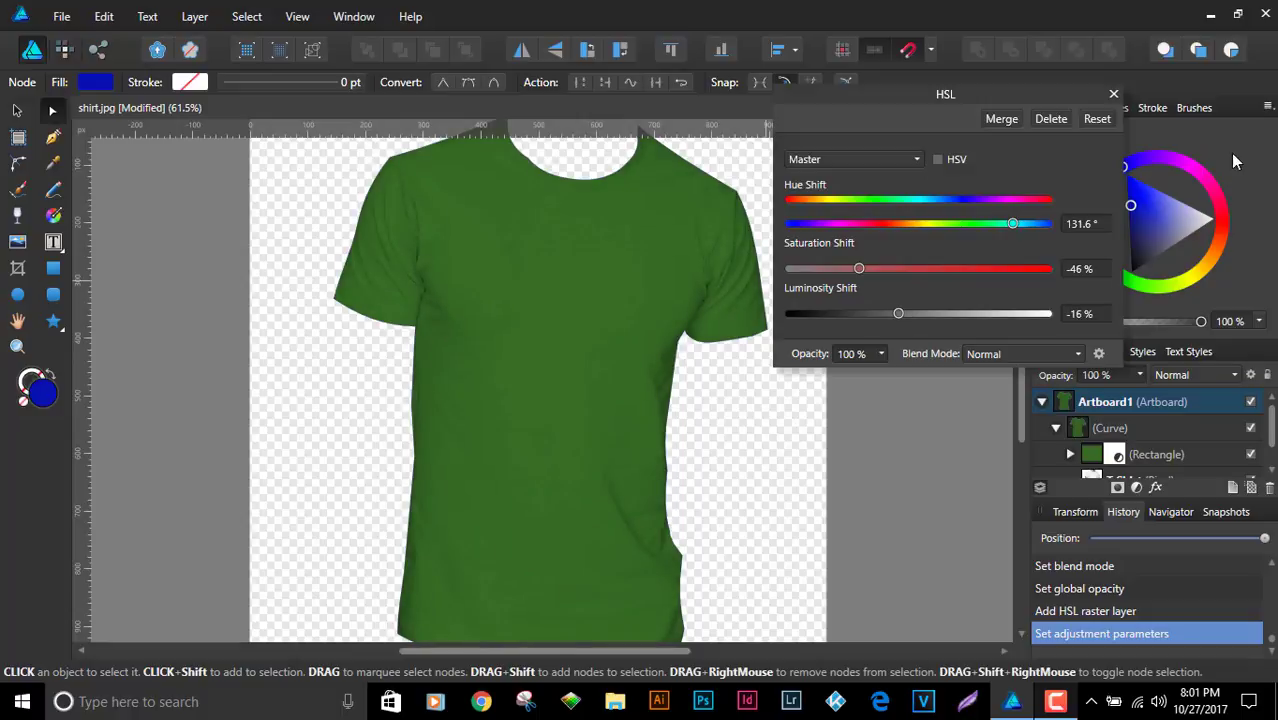
{"action": "left_click", "coordinate": [1113, 94]}
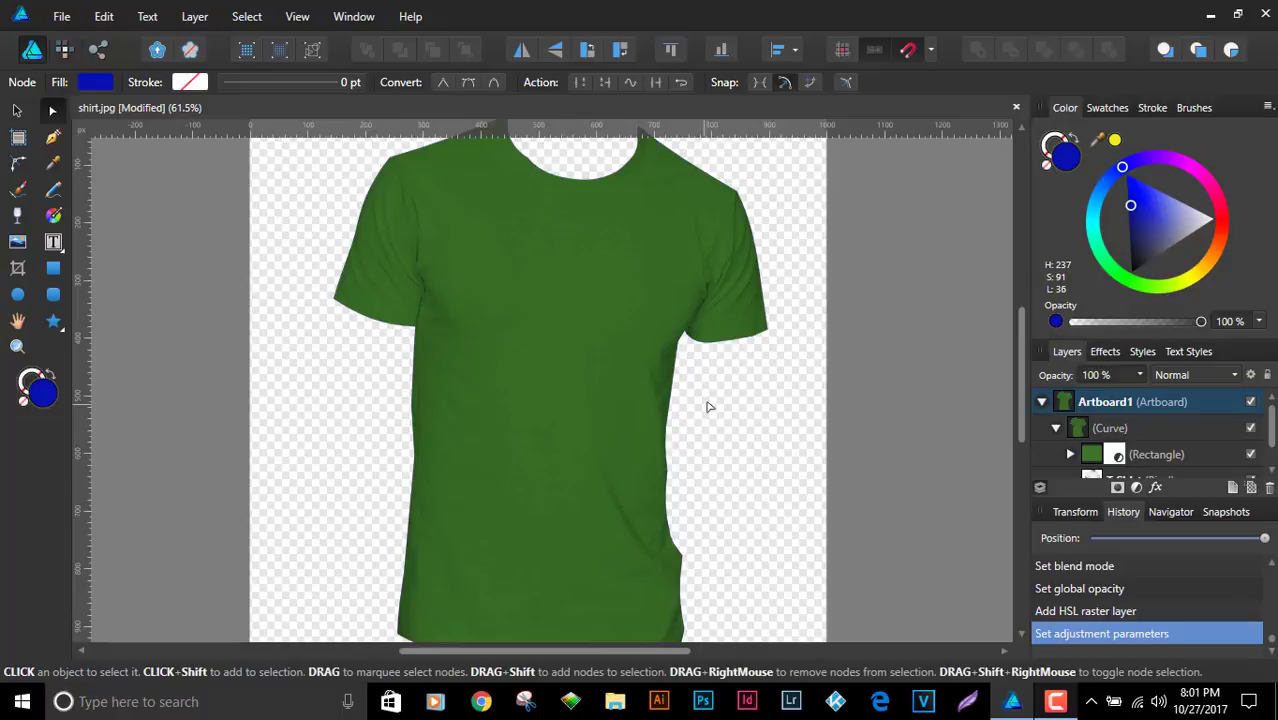
{"action": "scroll", "coordinate": [1104, 452], "scroll_direction": "down", "scroll_amount": 1}
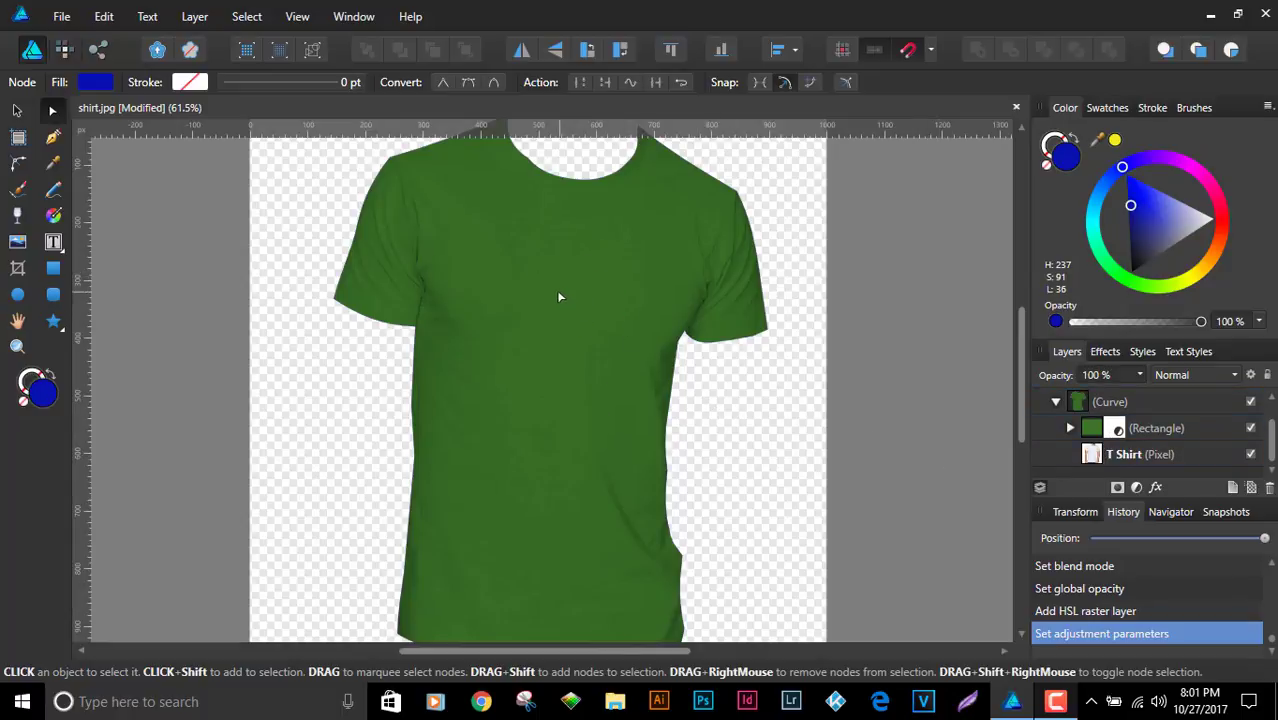
{"action": "scroll", "coordinate": [524, 336], "scroll_direction": "down", "scroll_amount": 3}
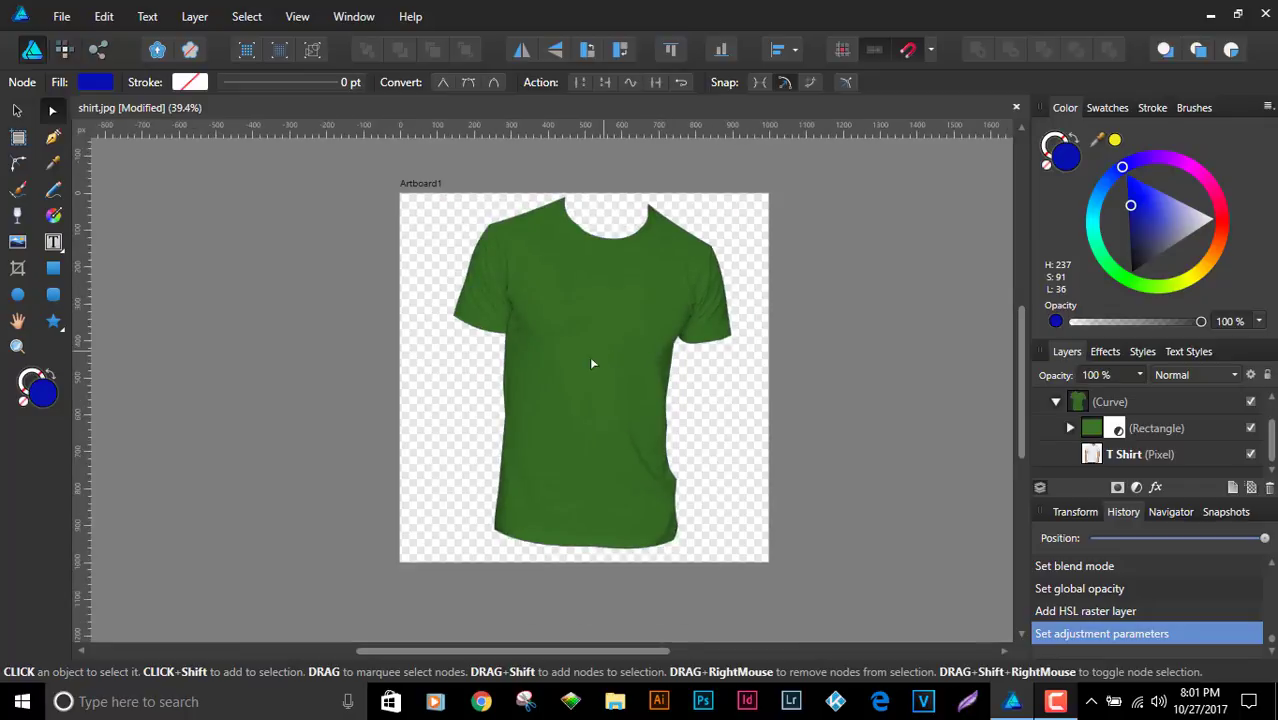
Place the office image inside the shirt's clipping curve, about 435 px wide, and position it across the chest above the green rectangle
{"action": "scroll", "coordinate": [590, 362], "scroll_direction": "up", "scroll_amount": 2}
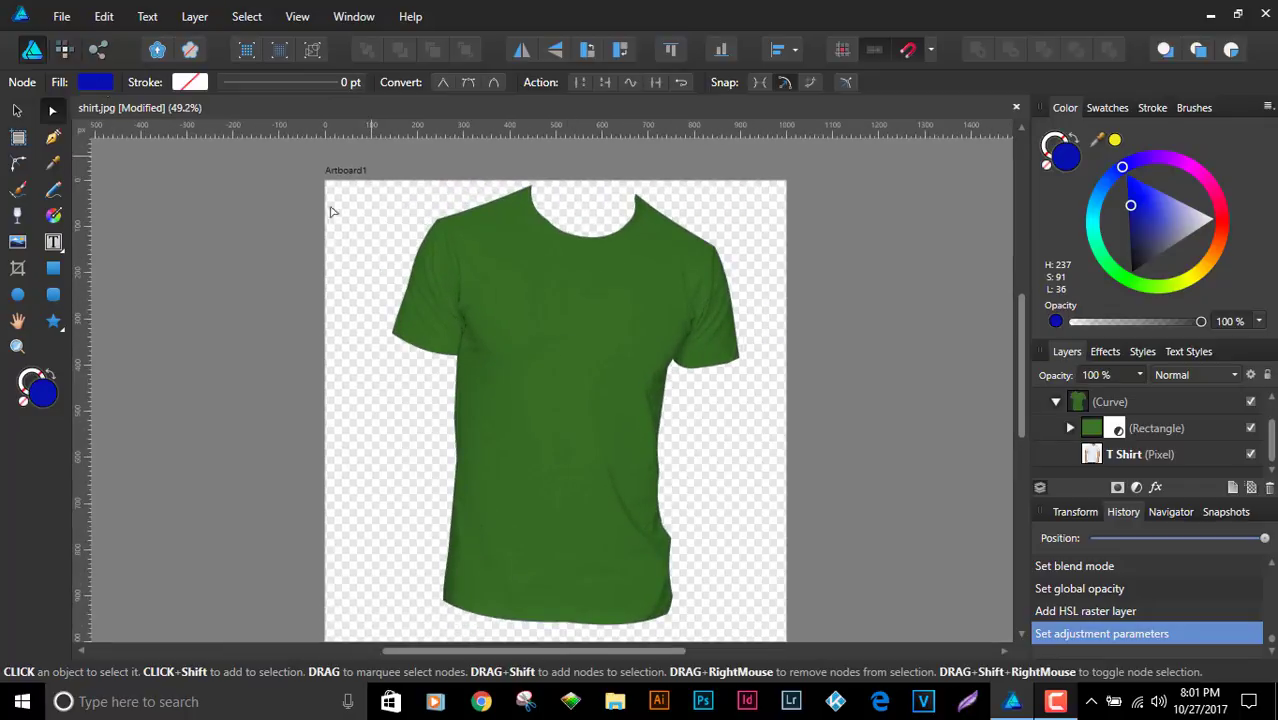
{"action": "left_click", "coordinate": [1112, 404]}
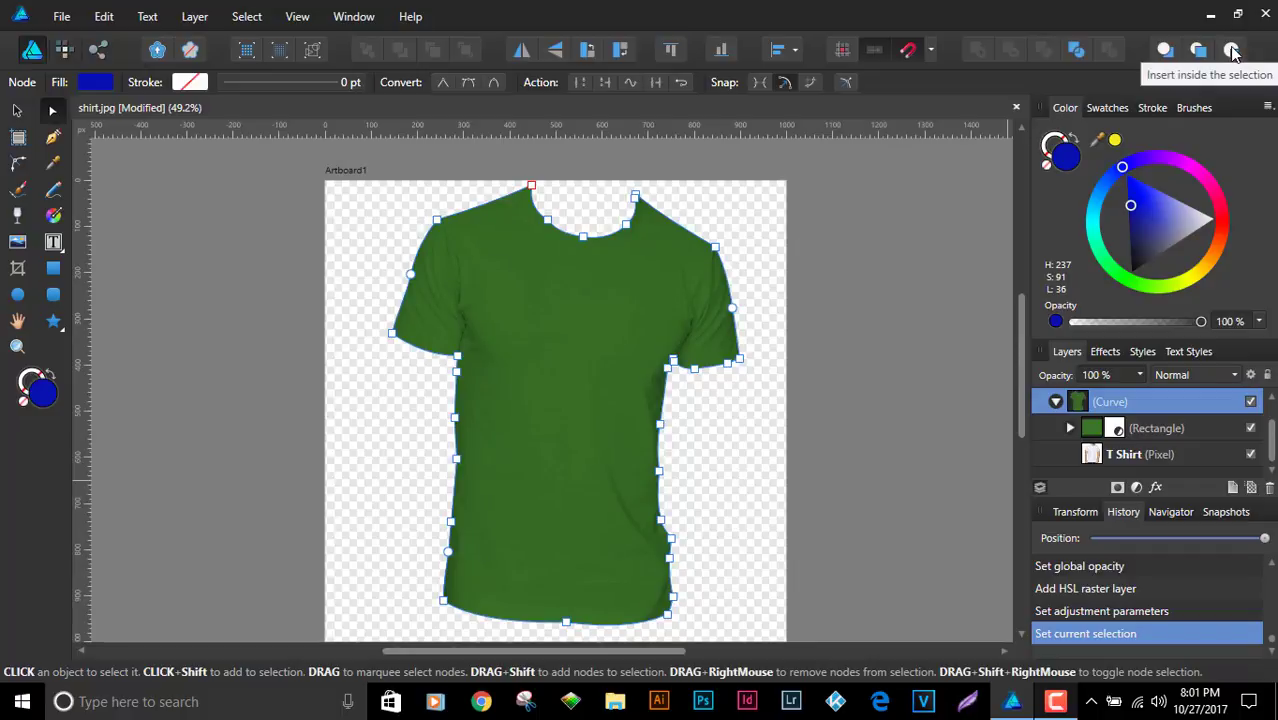
{"action": "left_click", "coordinate": [61, 16]}
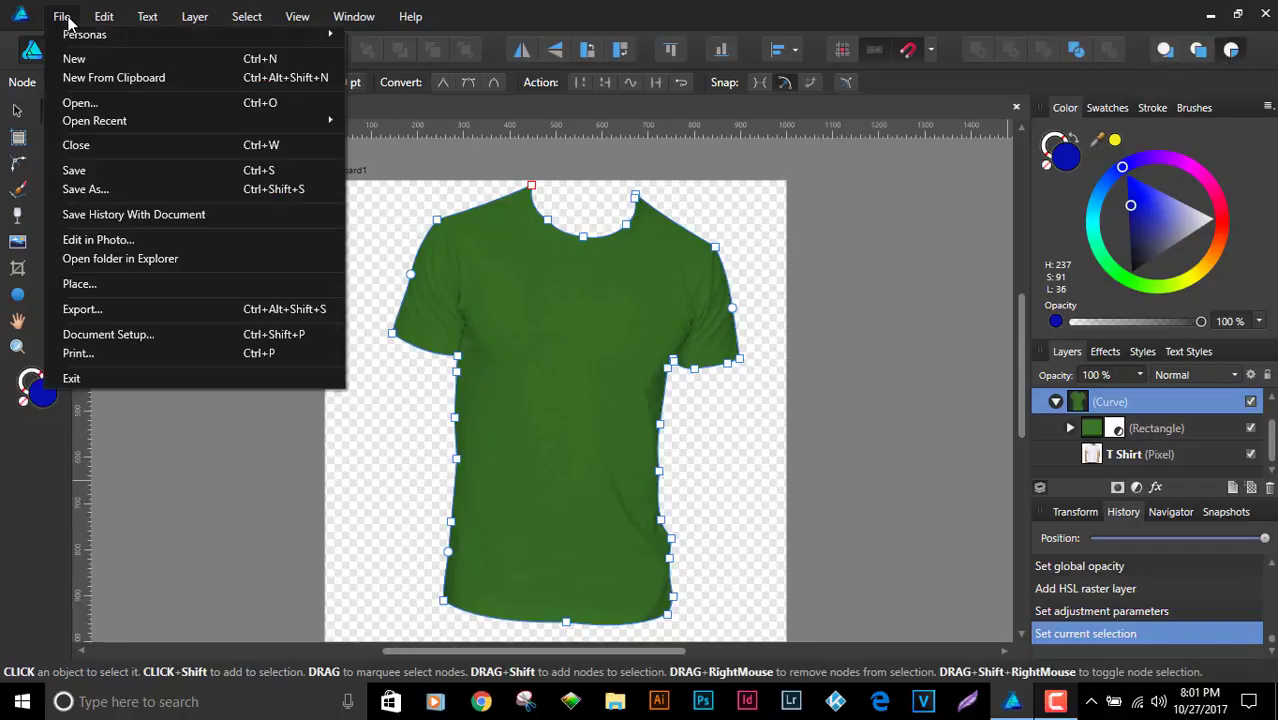
{"action": "left_click", "coordinate": [131, 287]}
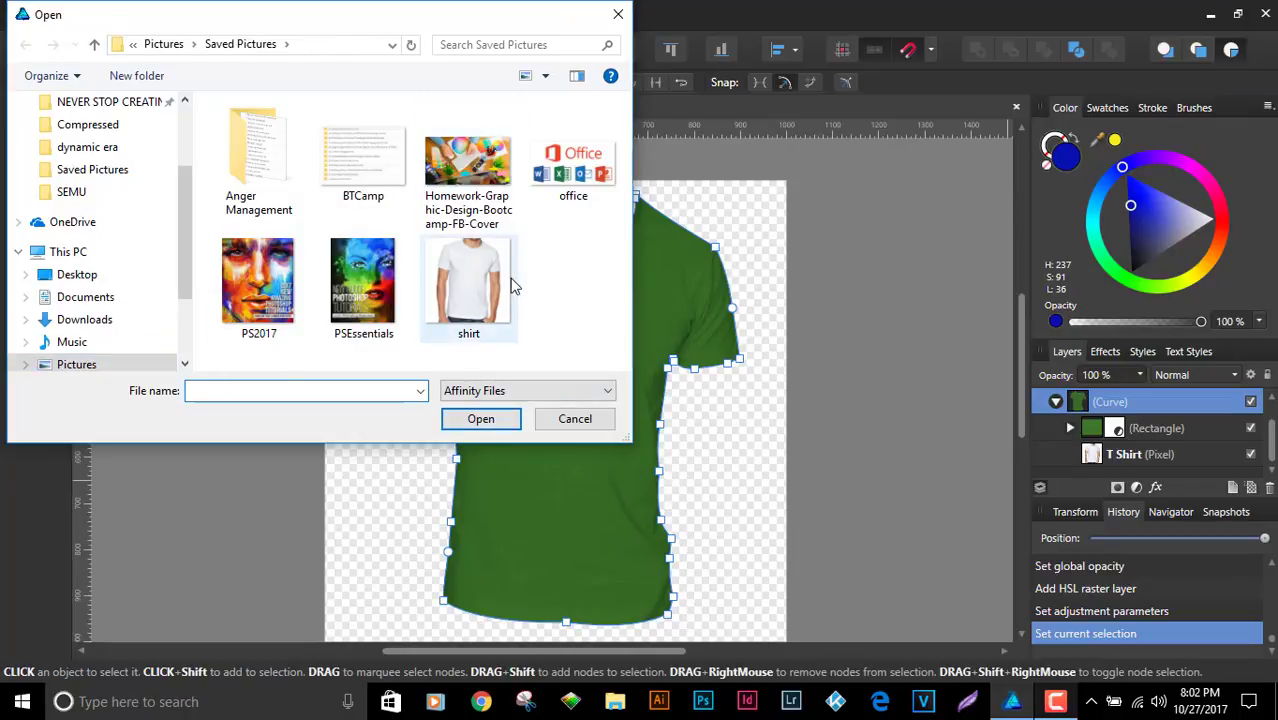
{"action": "left_click", "coordinate": [556, 160]}
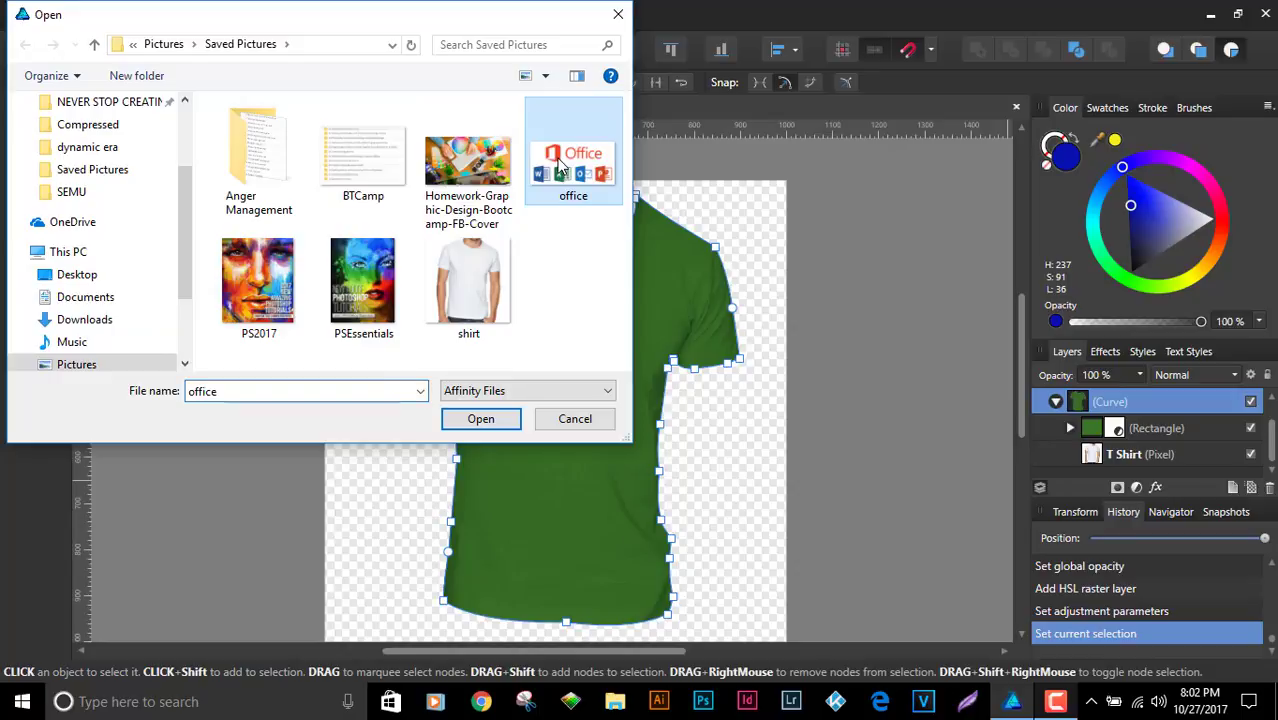
{"action": "left_click", "coordinate": [493, 425]}
{"action": "left_click_drag", "start_coordinate": [374, 272], "coordinate": [559, 410]}
{"action": "mouse_move", "coordinate": [579, 323]}
{"action": "left_mouse_down"}
{"action": "mouse_move", "coordinate": [612, 318]}
{"action": "mouse_move", "coordinate": [603, 323]}
{"action": "left_mouse_up"}
Set the office image's blend mode to Multiply and deselect it
{"action": "scroll", "coordinate": [605, 325], "scroll_direction": "up", "scroll_amount": 2}
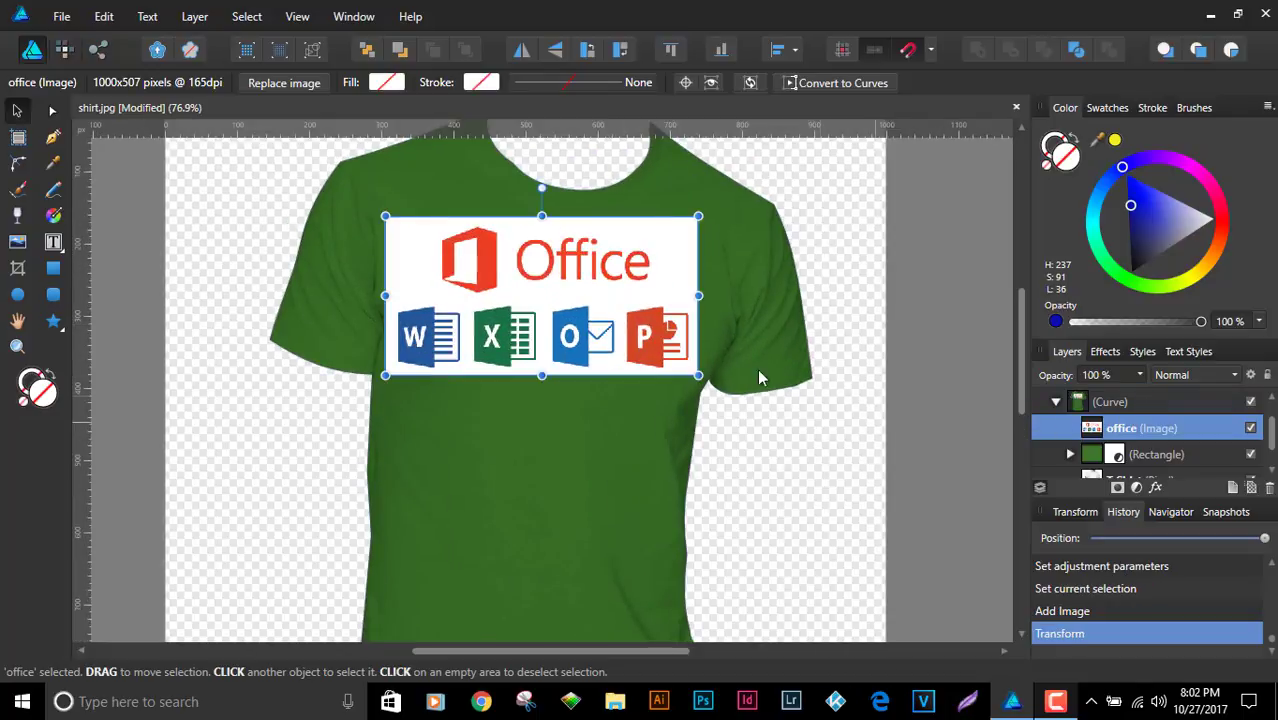
{"action": "left_click", "coordinate": [1200, 380]}
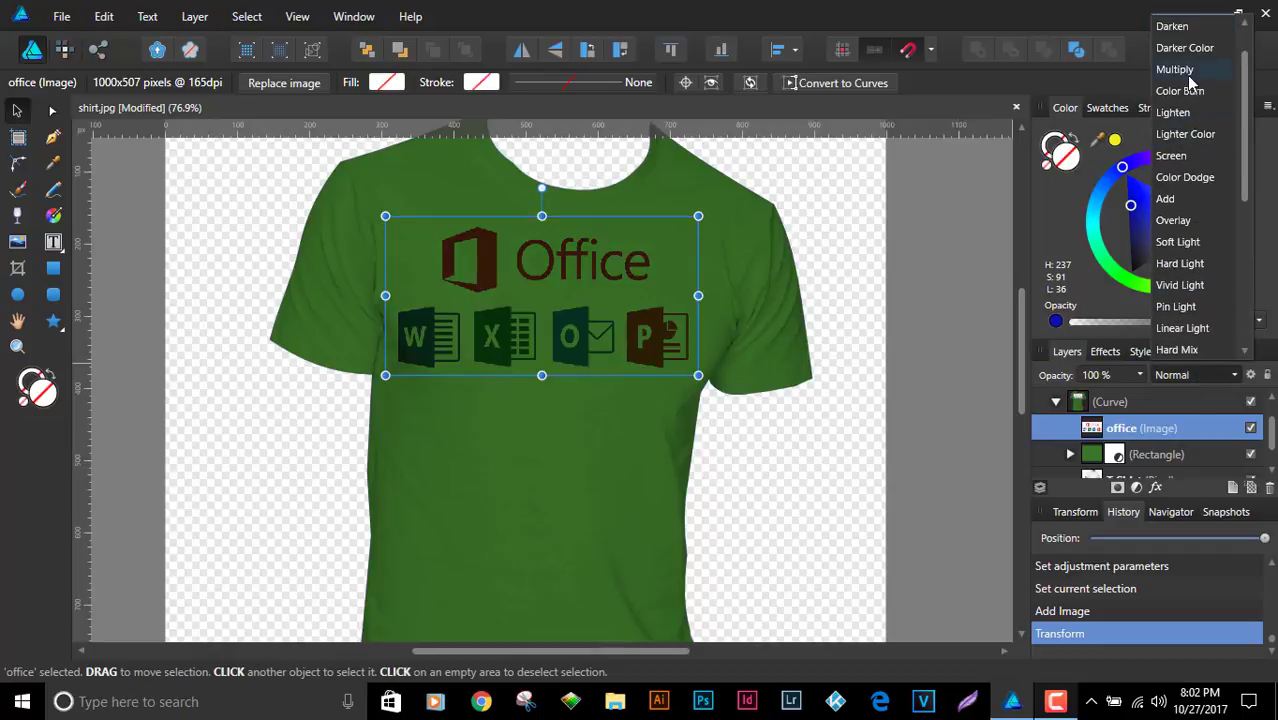
{"action": "left_click", "coordinate": [1188, 72]}
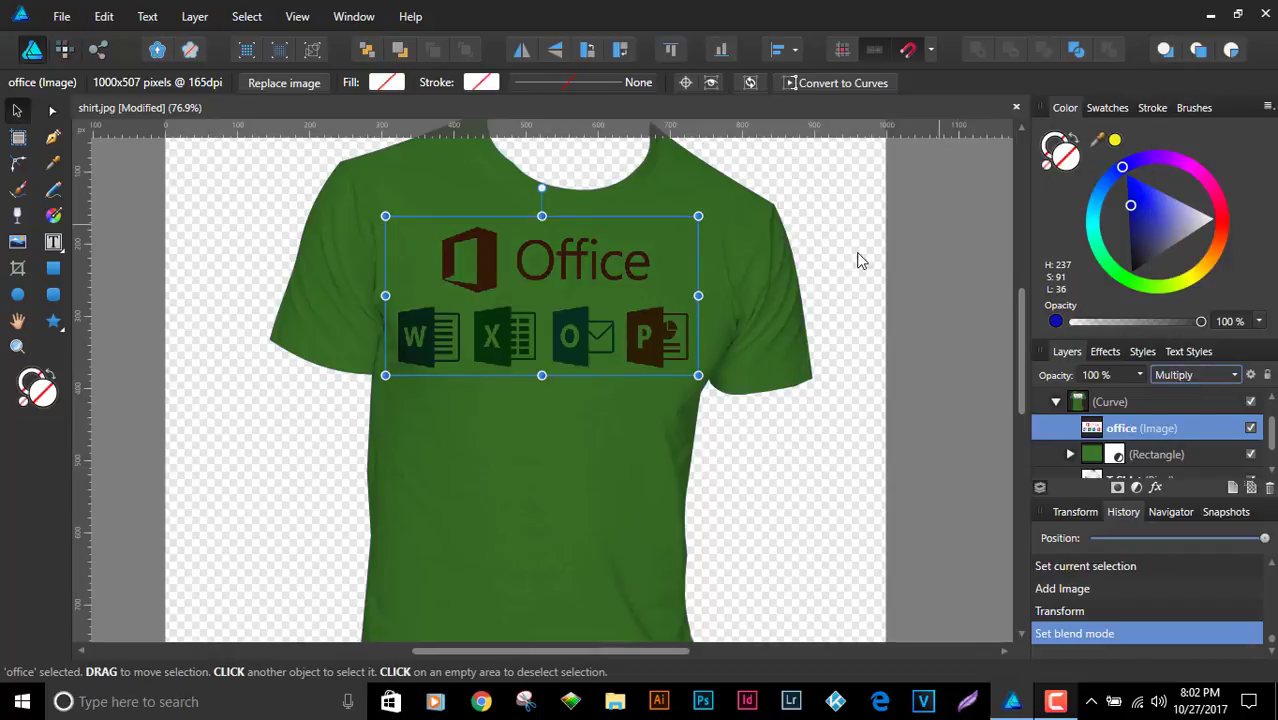
{"action": "left_click", "coordinate": [813, 251]}
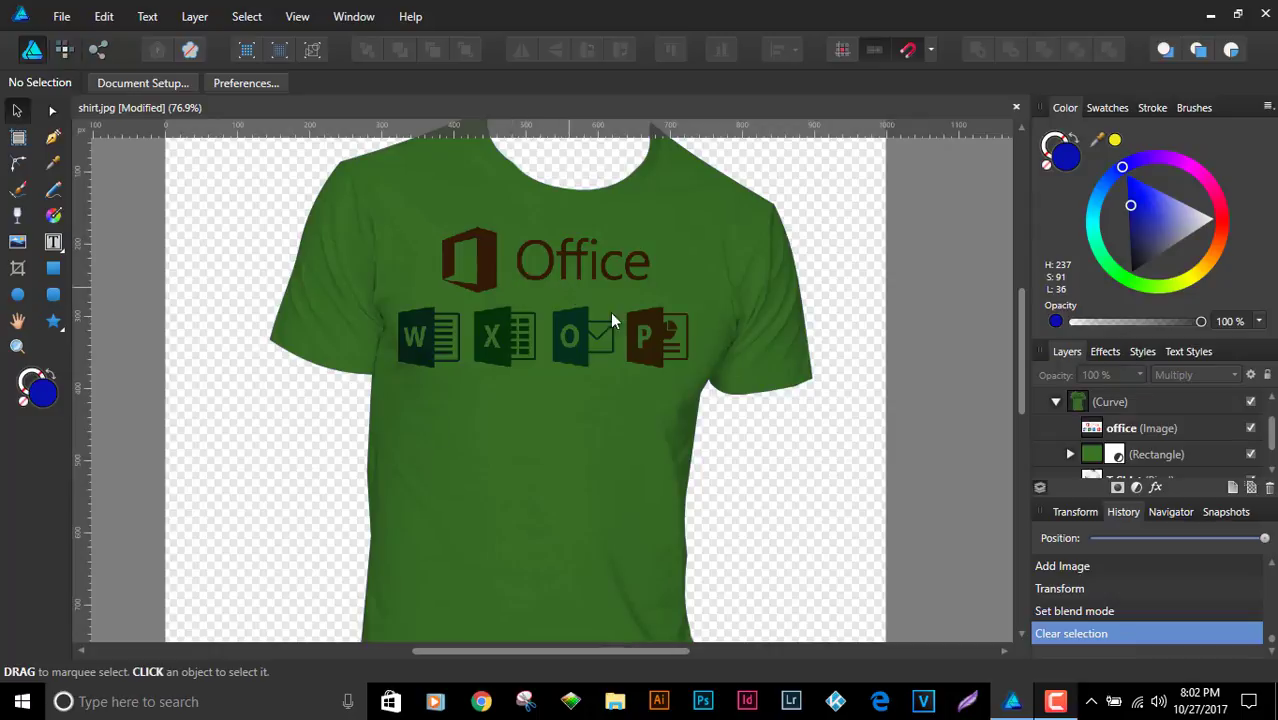
Try an outer shadow on the office image with 6.8 px radius, 4.1 px offset and 29% intensity
{"action": "left_click", "coordinate": [1090, 430]}
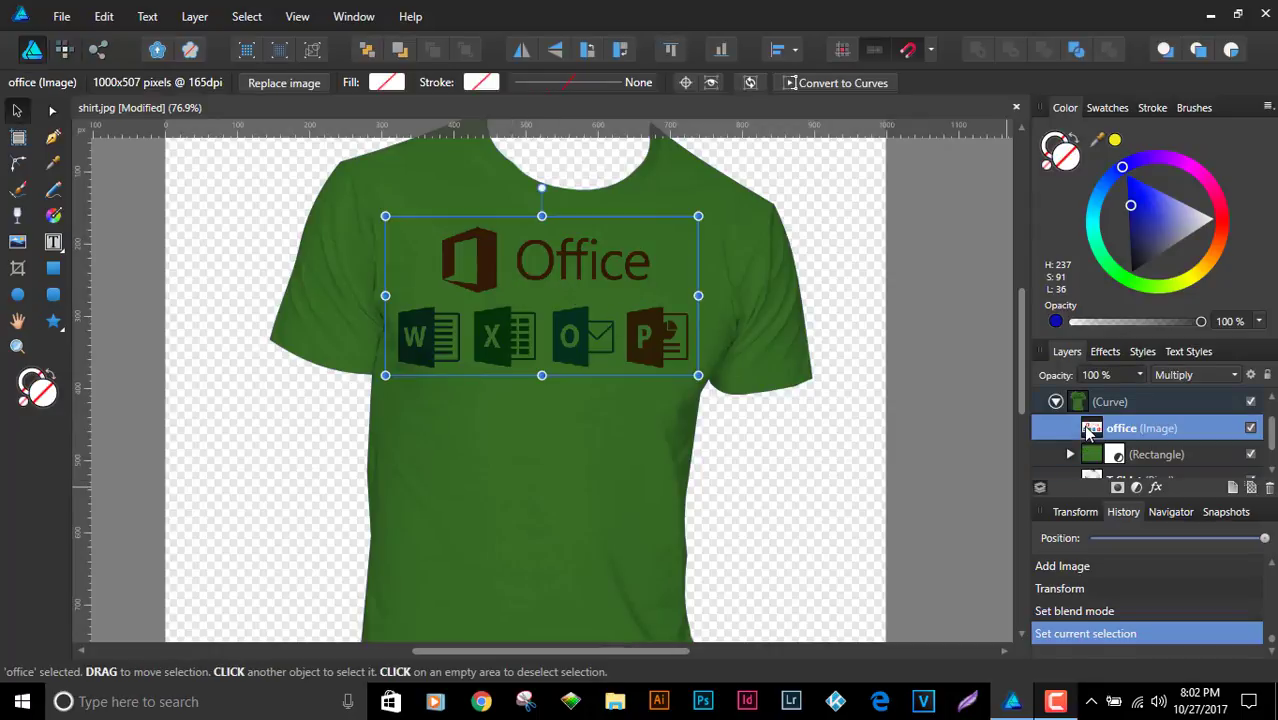
{"action": "left_click", "coordinate": [1155, 487]}
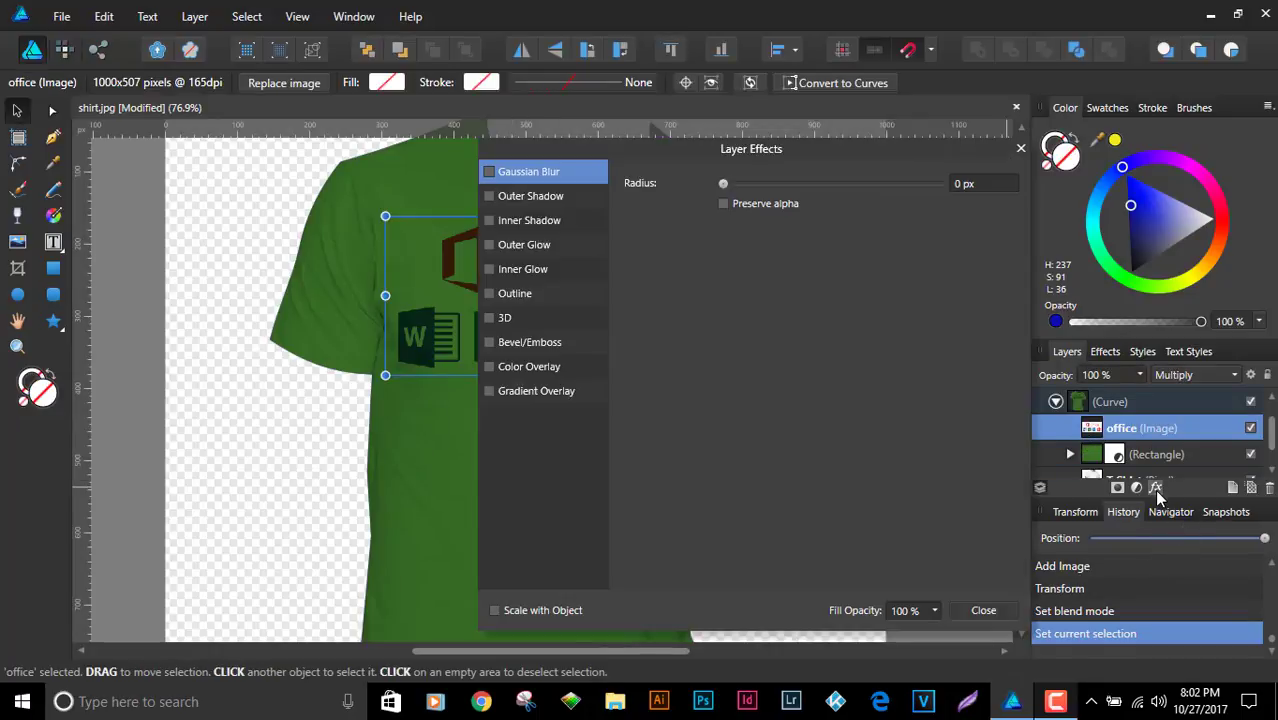
{"action": "left_click_drag", "start_coordinate": [702, 143], "coordinate": [818, 176]}
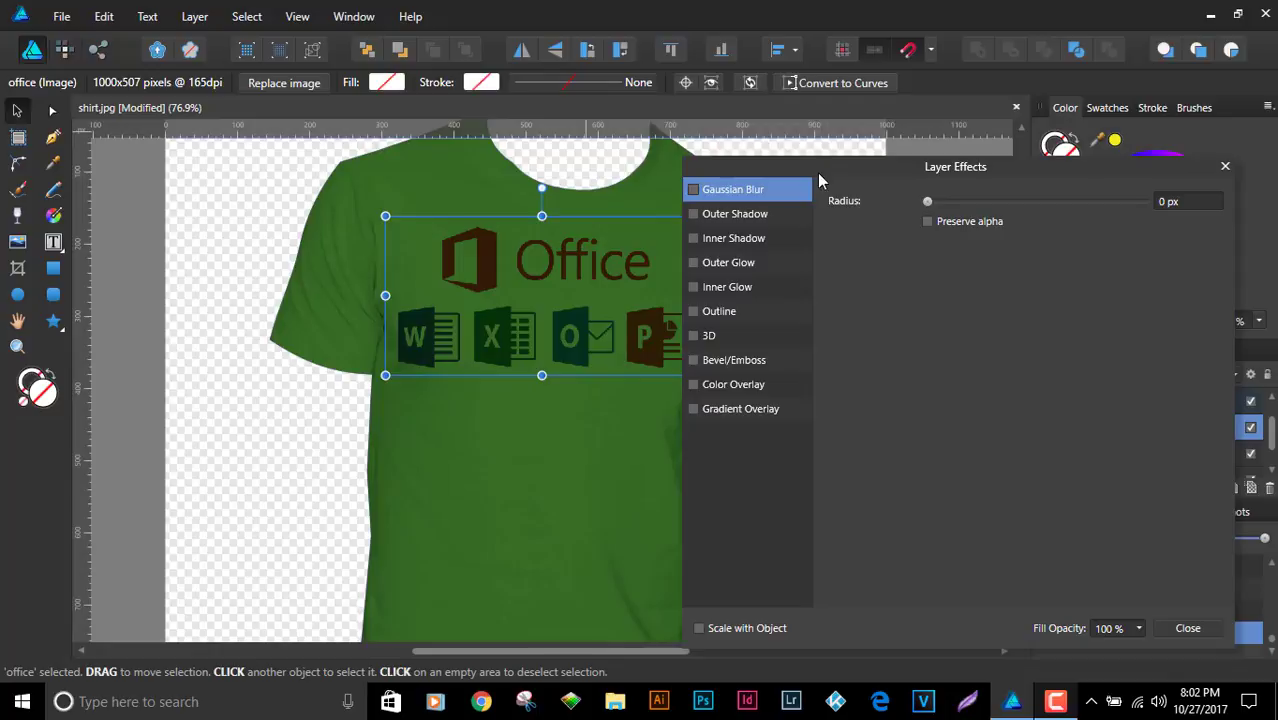
{"action": "left_click_drag", "start_coordinate": [725, 257], "coordinate": [926, 139]}
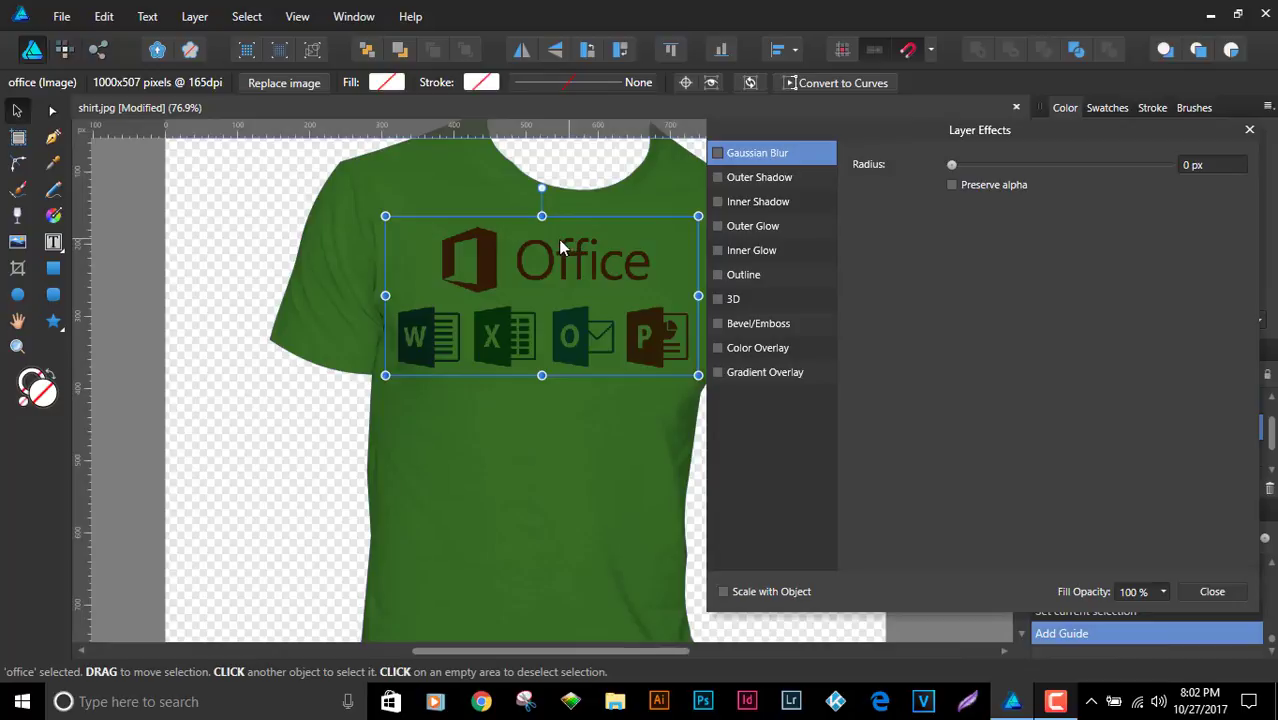
{"action": "scroll", "coordinate": [616, 271], "scroll_direction": "up", "scroll_amount": 3}
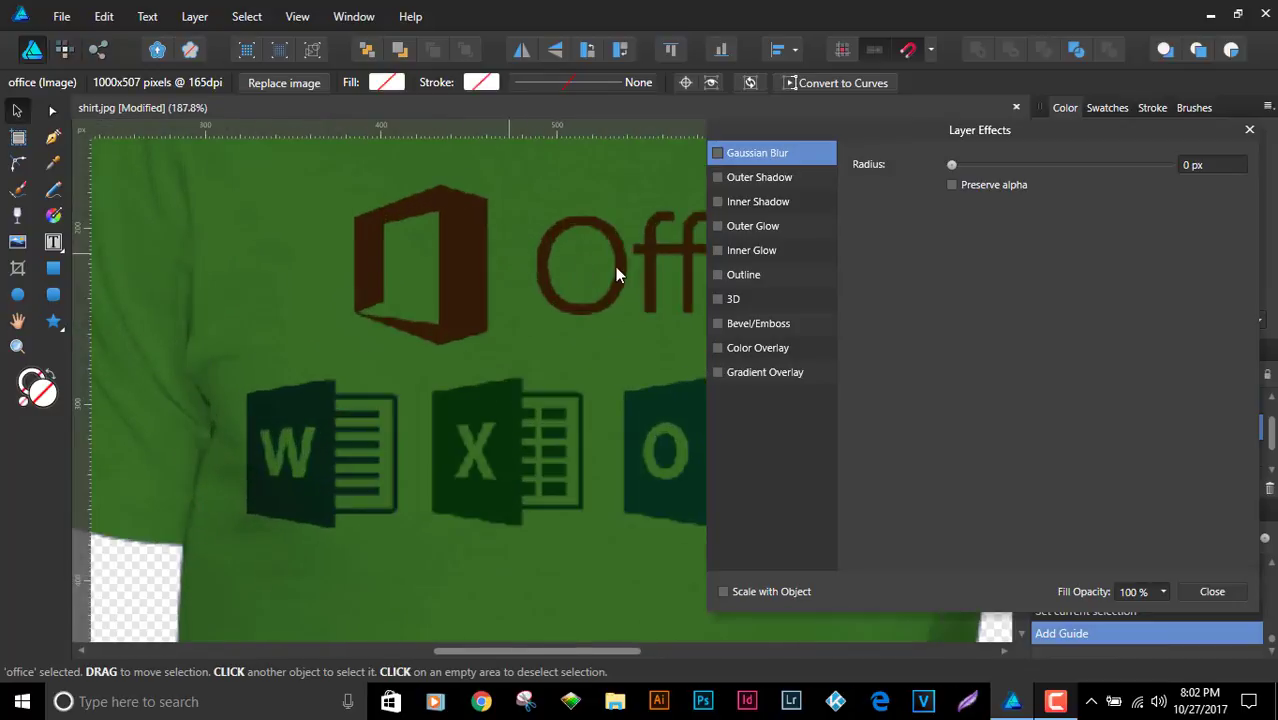
{"action": "left_click", "coordinate": [720, 177]}
{"action": "left_click", "coordinate": [717, 179]}
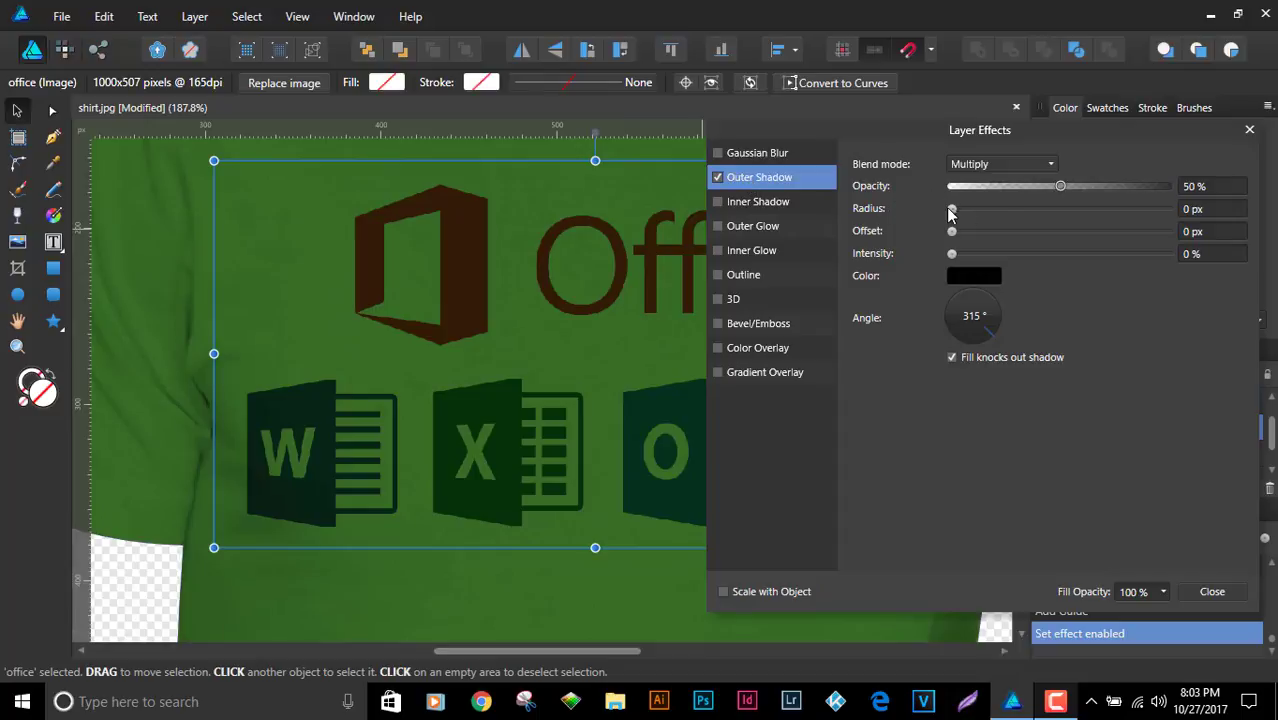
{"action": "left_click", "coordinate": [1028, 207]}
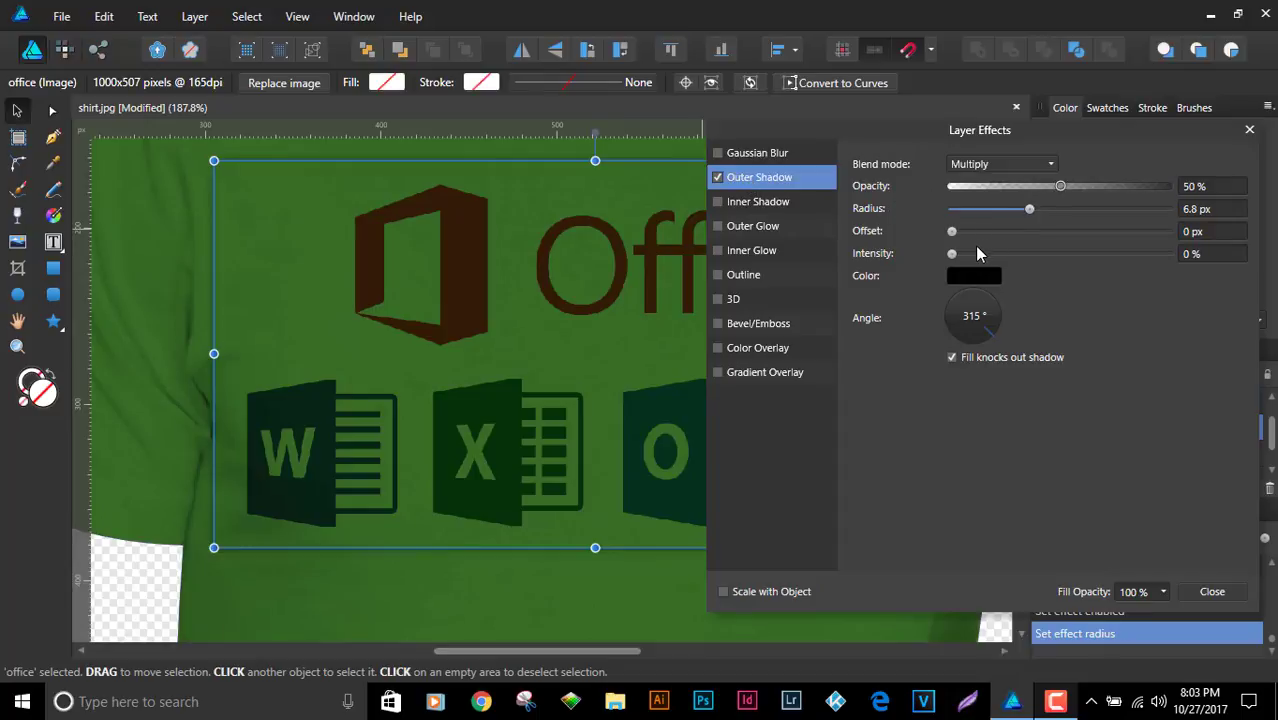
{"action": "left_click", "coordinate": [1017, 231]}
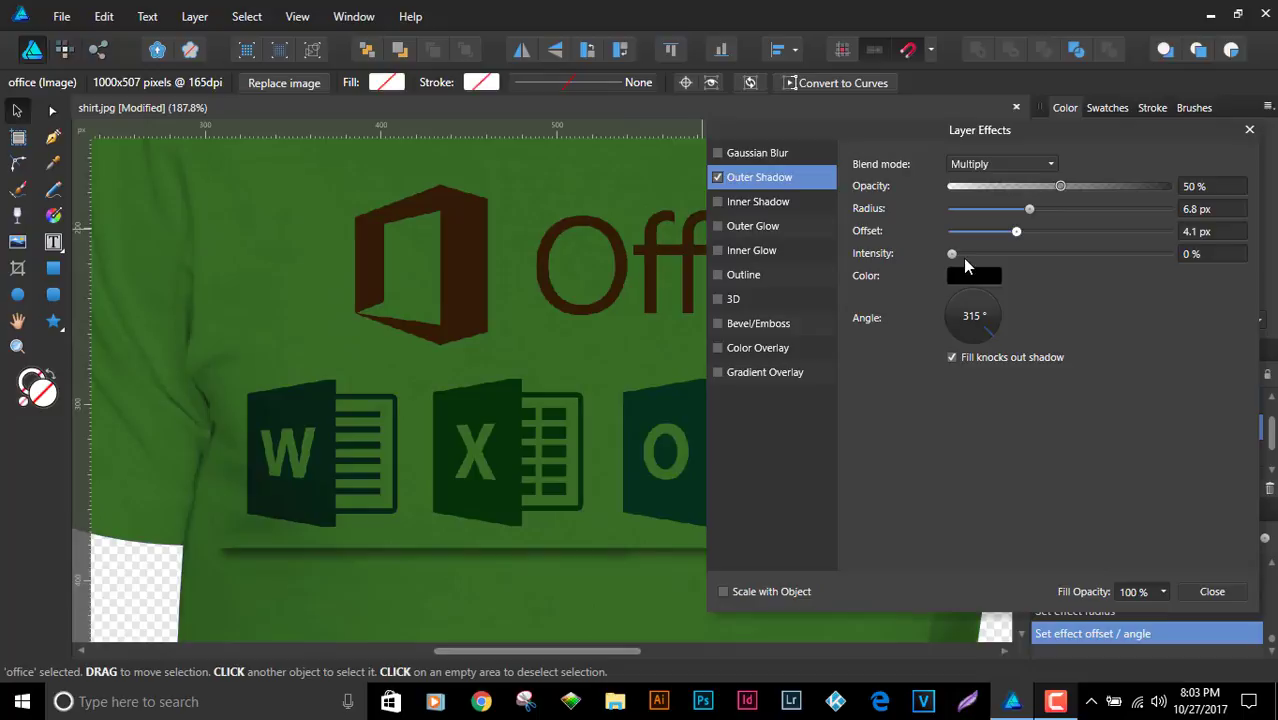
{"action": "left_click", "coordinate": [1014, 254]}
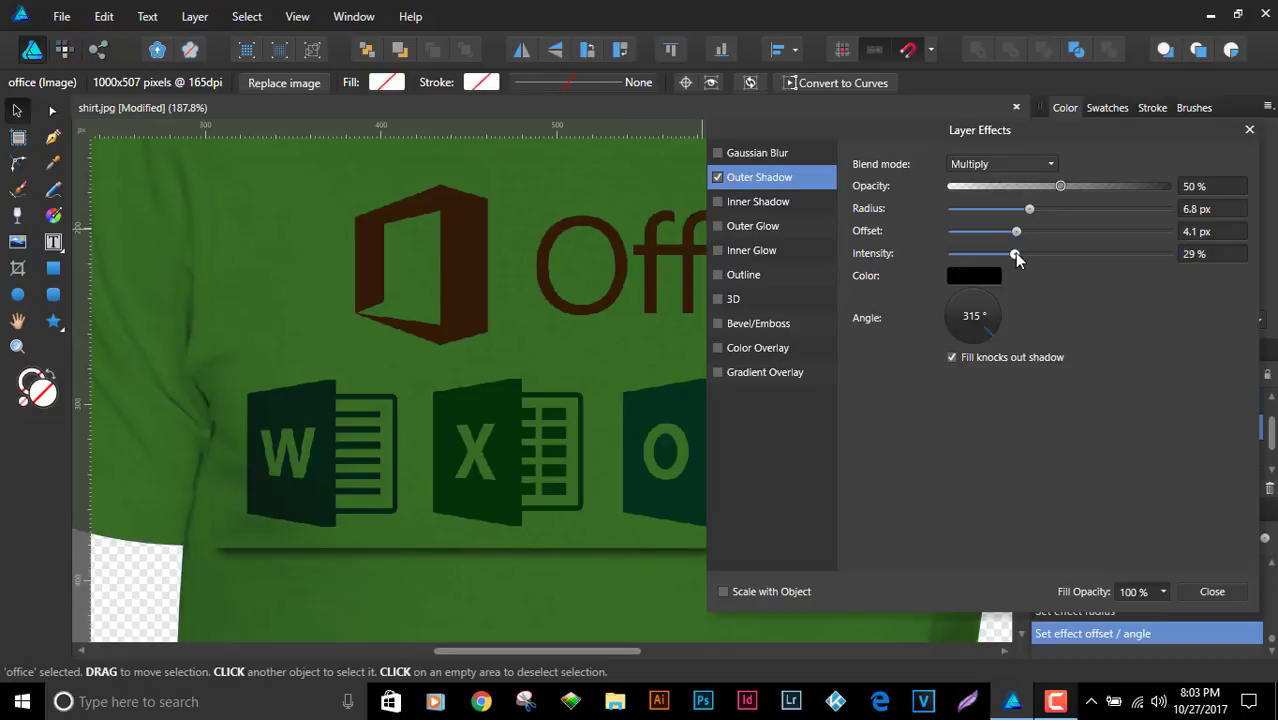
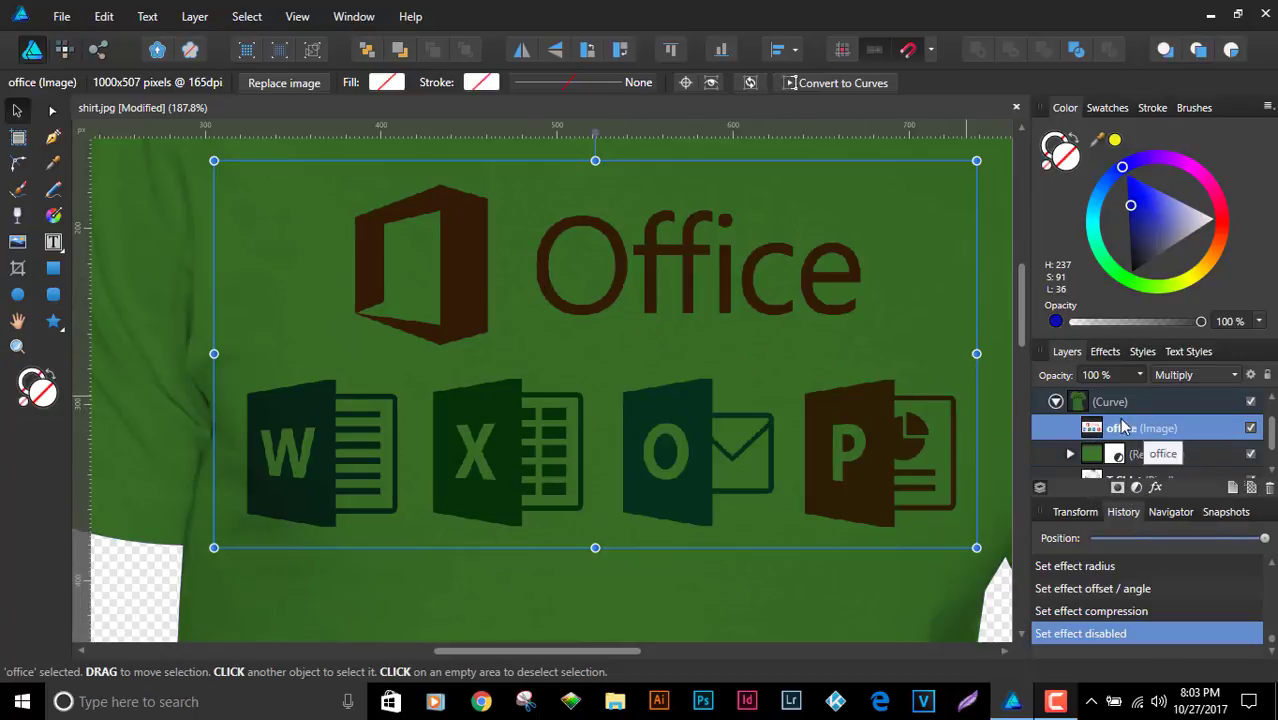
Add an HSL adjustment to the office image with a 19° hue shift, 45% saturation shift and slightly raised luminosity, and close it
{"action": "left_click", "coordinate": [1136, 490]}
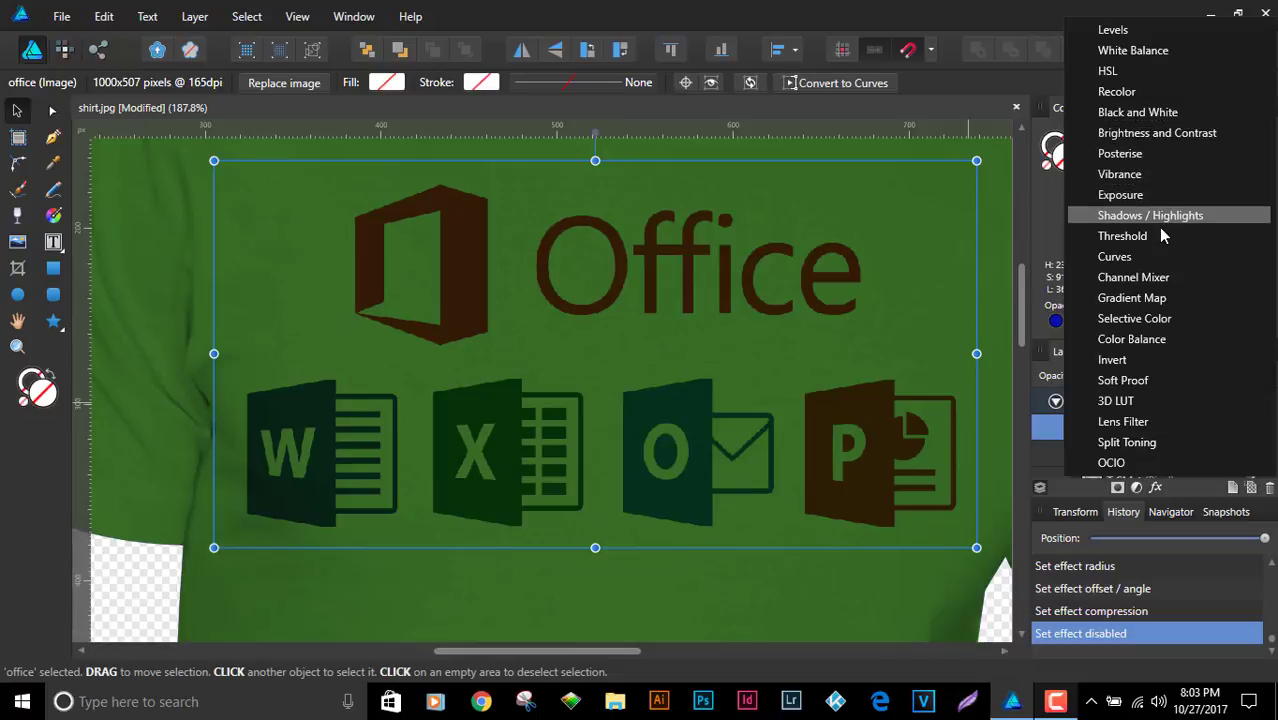
{"action": "left_click", "coordinate": [1129, 74]}
{"action": "mouse_move", "coordinate": [919, 223]}
{"action": "left_mouse_down"}
{"action": "mouse_move", "coordinate": [890, 229]}
{"action": "mouse_move", "coordinate": [931, 227]}
{"action": "left_mouse_up"}
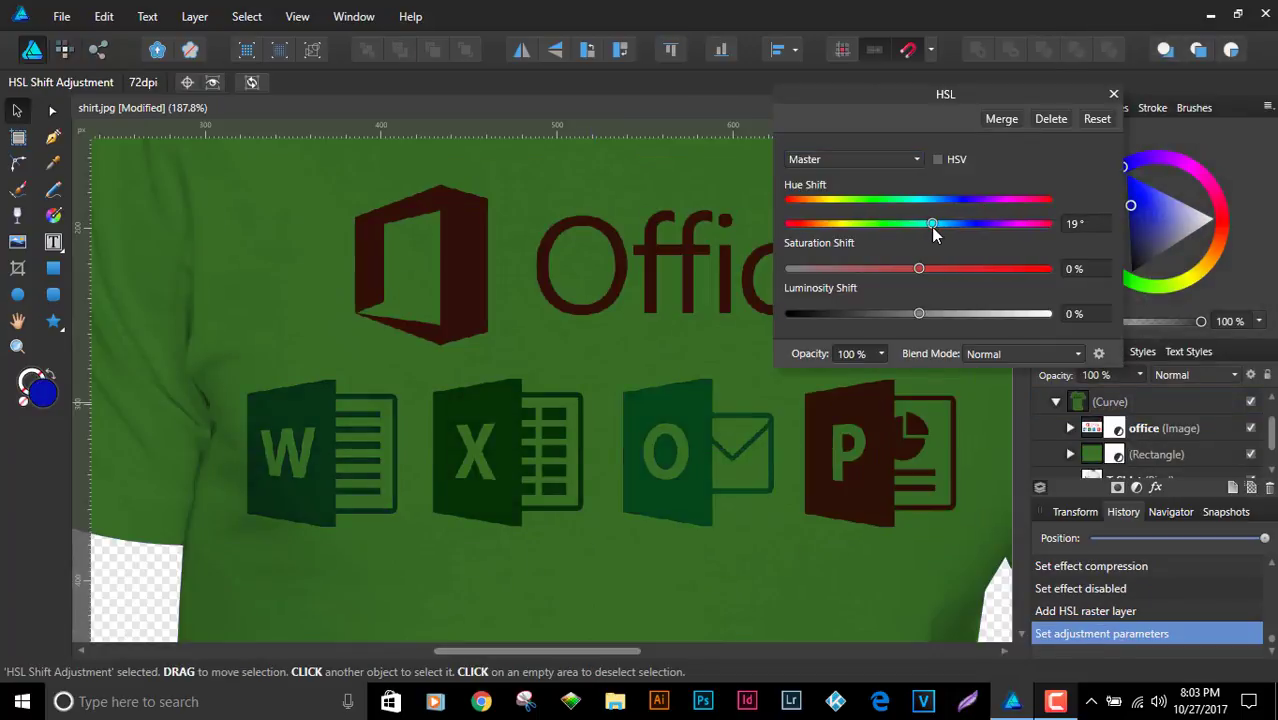
{"action": "left_click_drag", "start_coordinate": [890, 271], "coordinate": [977, 272]}
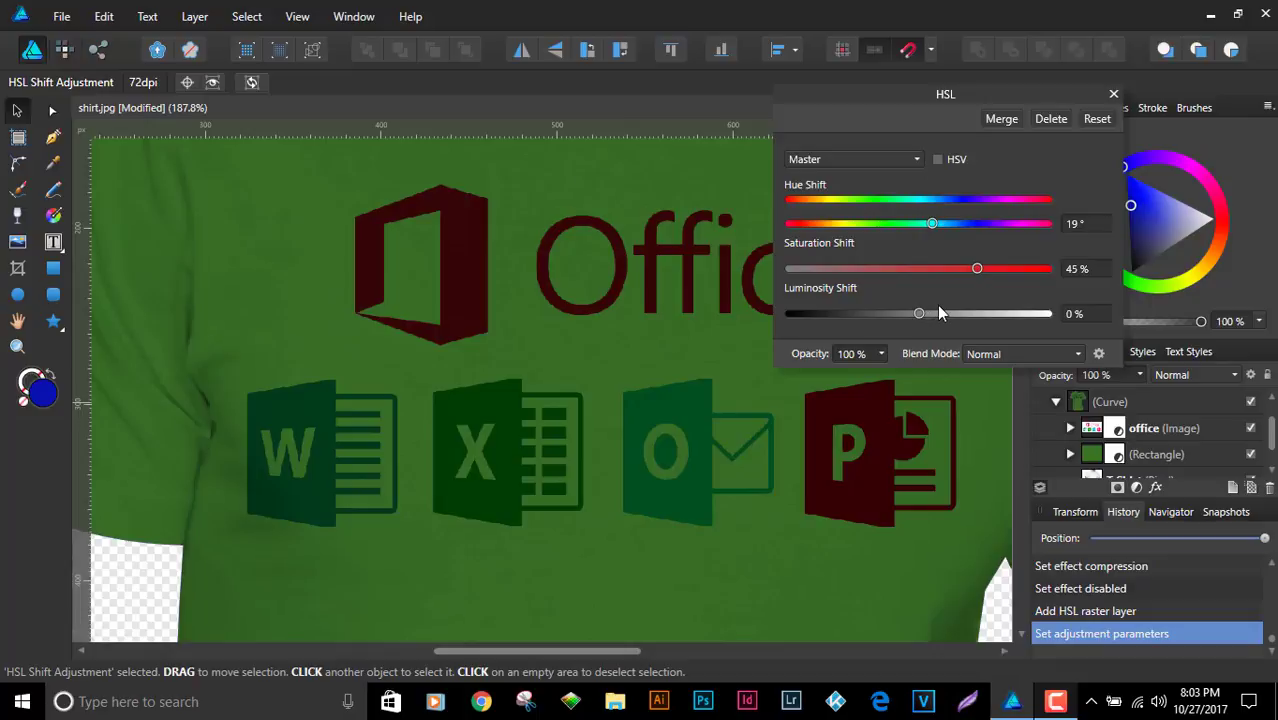
{"action": "mouse_move", "coordinate": [920, 317]}
{"action": "left_mouse_down"}
{"action": "mouse_move", "coordinate": [966, 309]}
{"action": "mouse_move", "coordinate": [877, 311]}
{"action": "mouse_move", "coordinate": [927, 316]}
{"action": "left_mouse_up"}
{"action": "left_click", "coordinate": [1113, 93]}
{"action": "key", "text": "ctrl+0"}
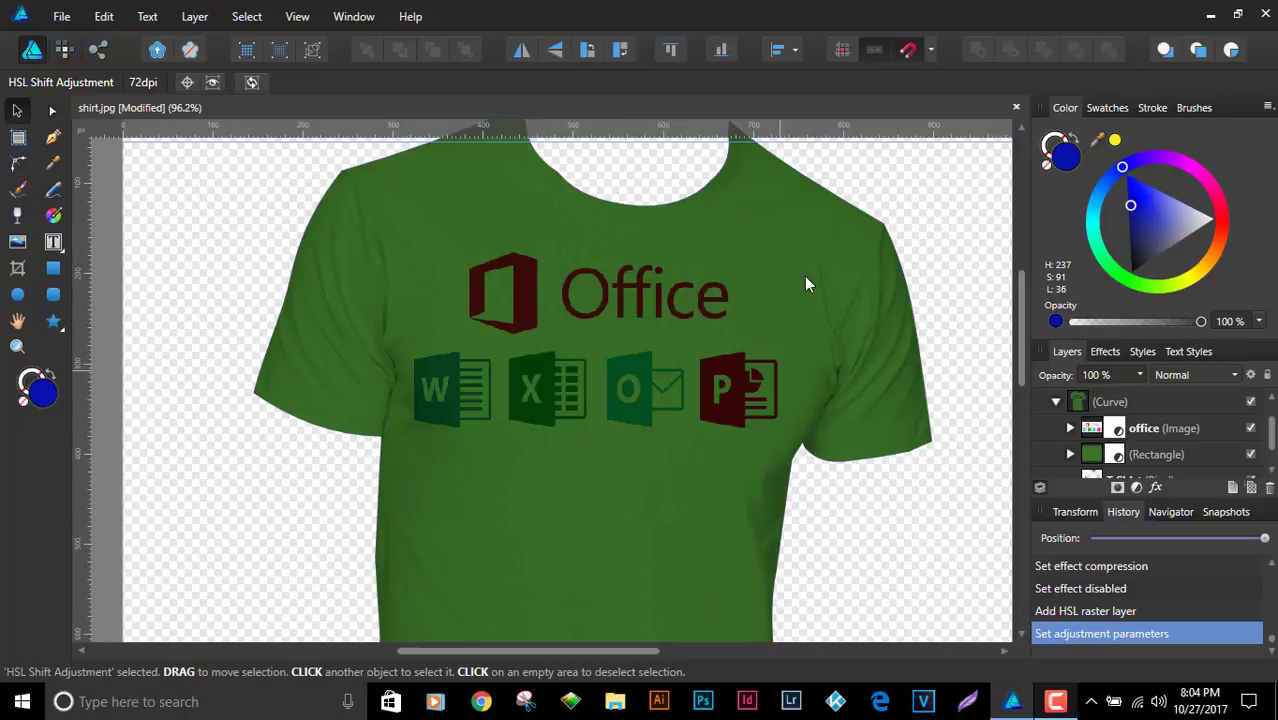
{"action": "scroll", "coordinate": [668, 321], "scroll_direction": "up", "scroll_amount": 2}
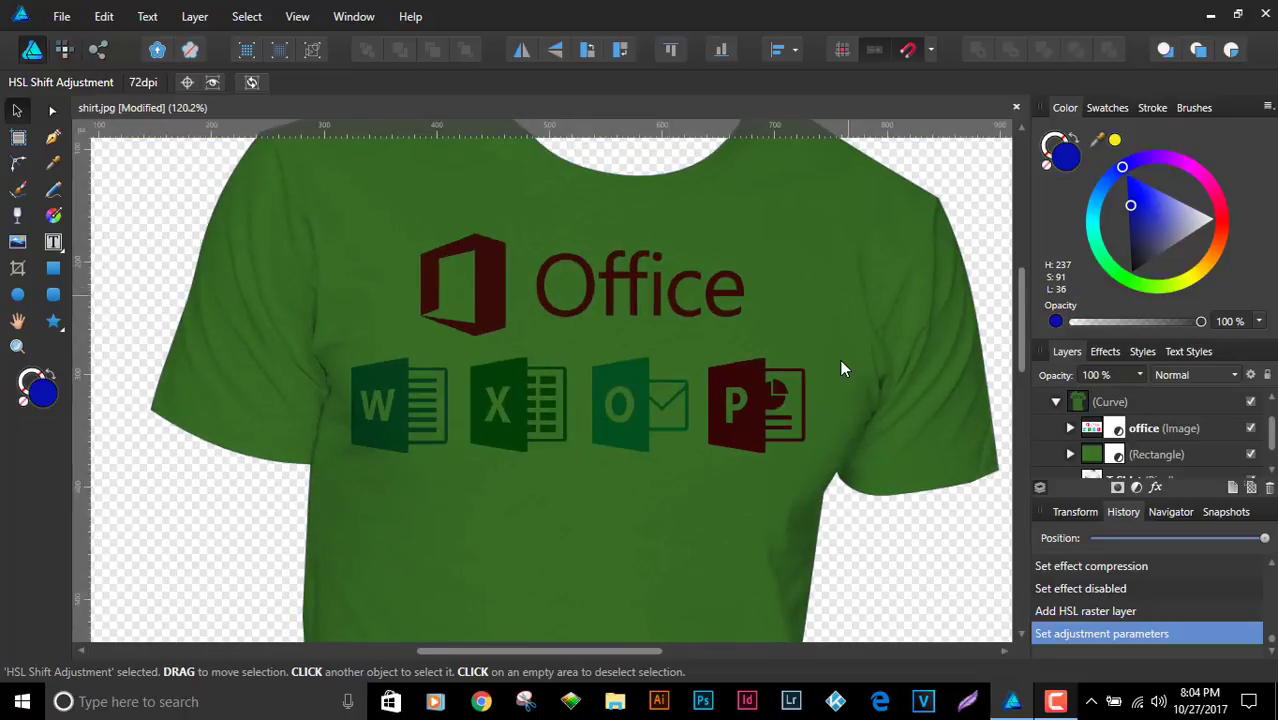
{"action": "scroll", "coordinate": [746, 358], "scroll_direction": "down", "scroll_amount": 2}
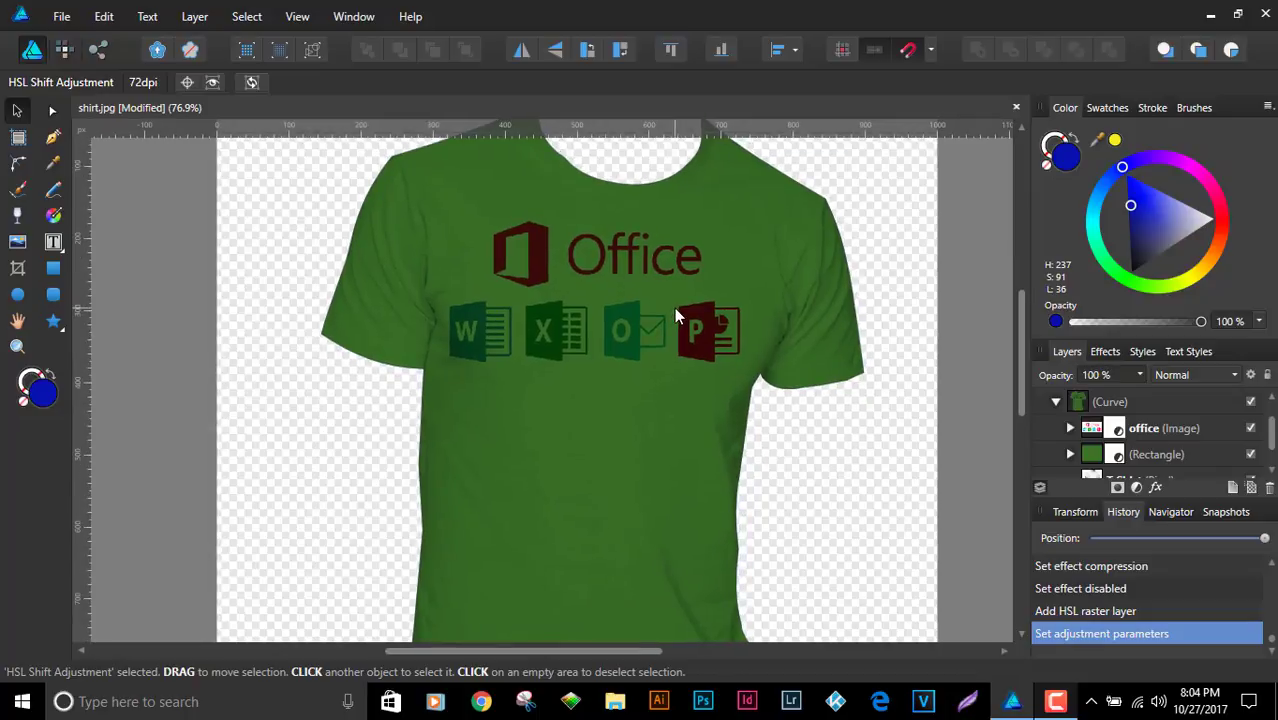
{"action": "scroll", "coordinate": [722, 370], "scroll_direction": "down", "scroll_amount": 2}
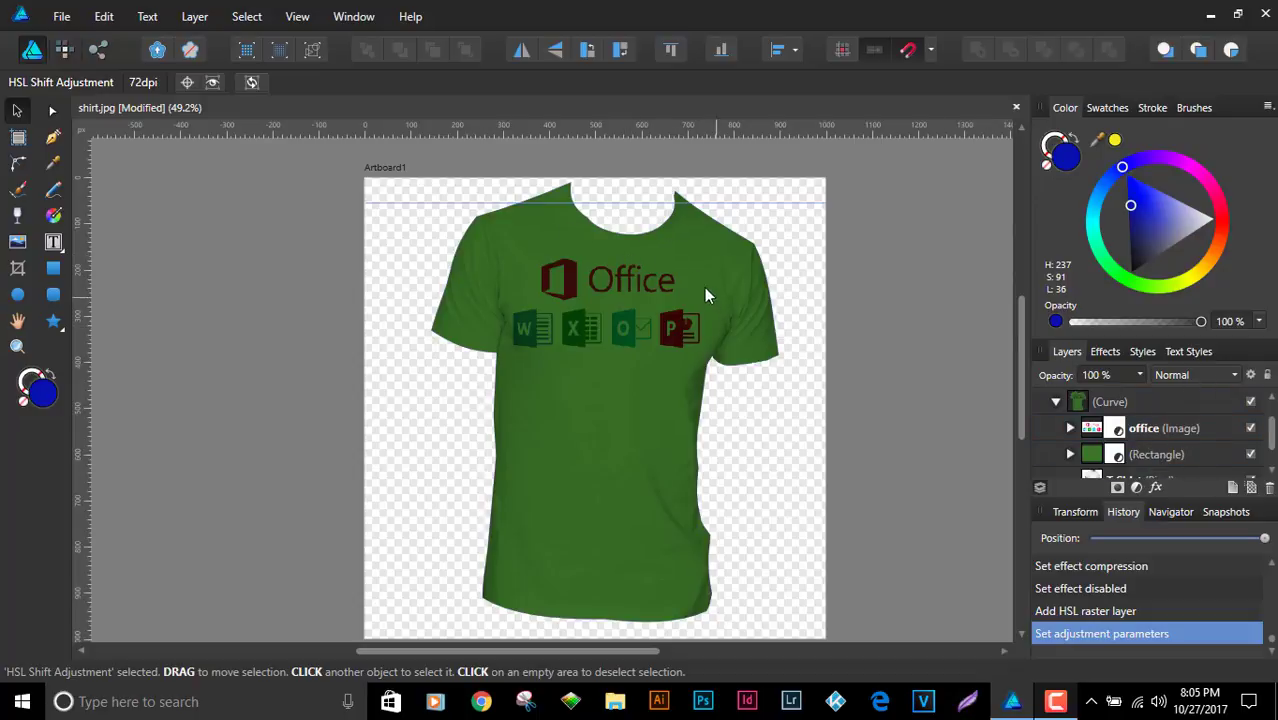
{"action": "scroll", "coordinate": [704, 287], "scroll_direction": "up", "scroll_amount": 4}
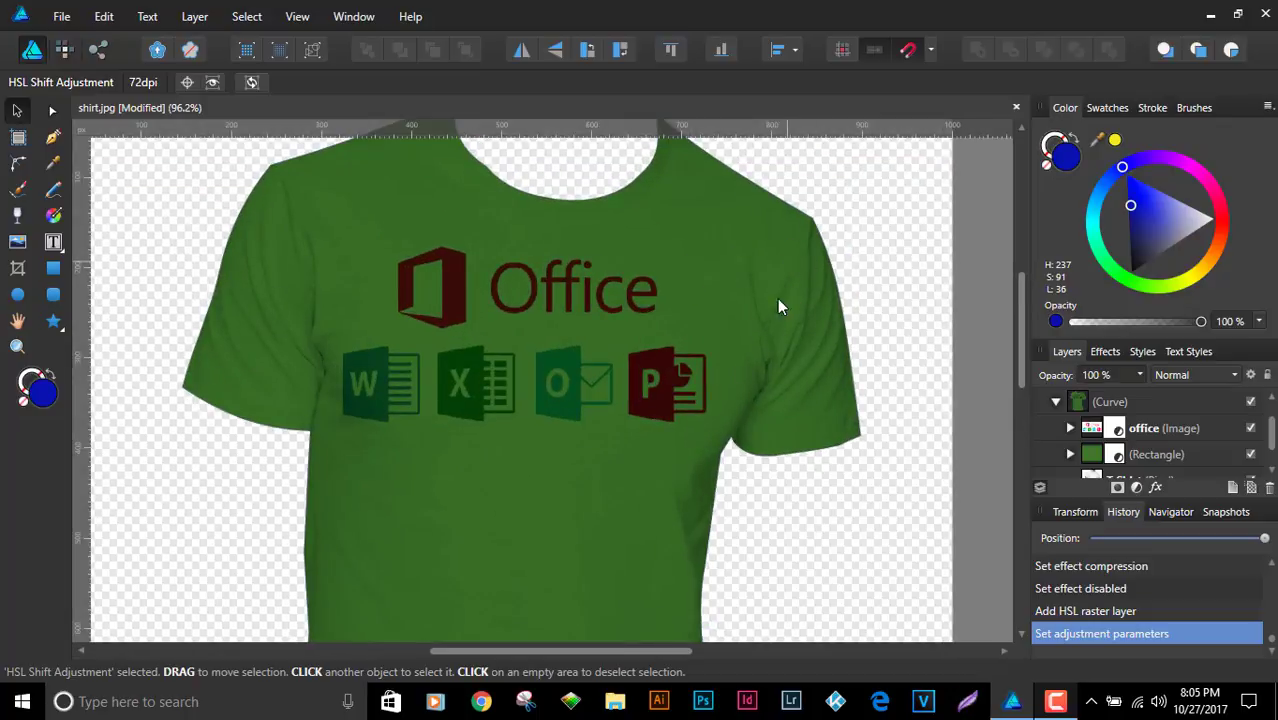